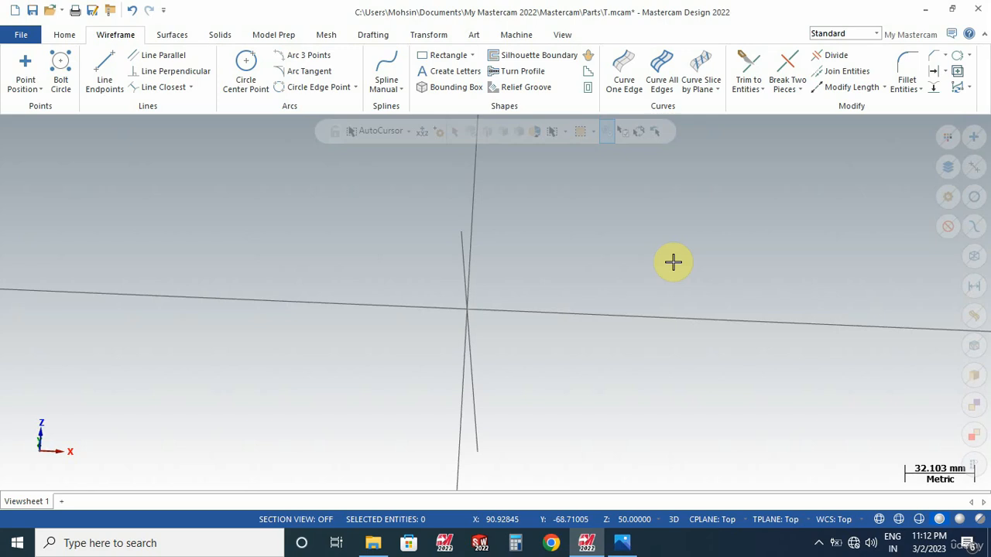
- Zoom in around the axes' intersection with Zoom Window, and switch the view to Top (WCS)
right_click(667, 260)
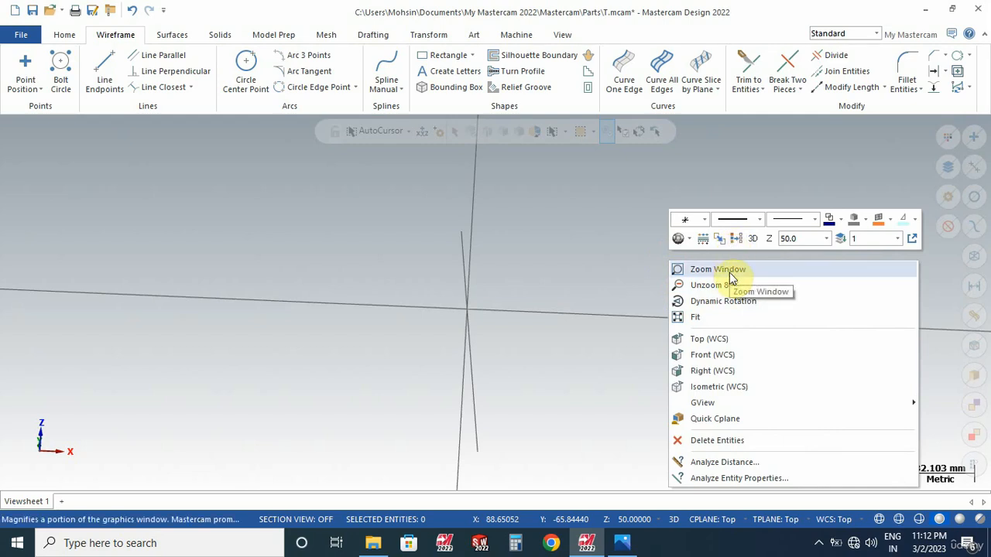
click(720, 273)
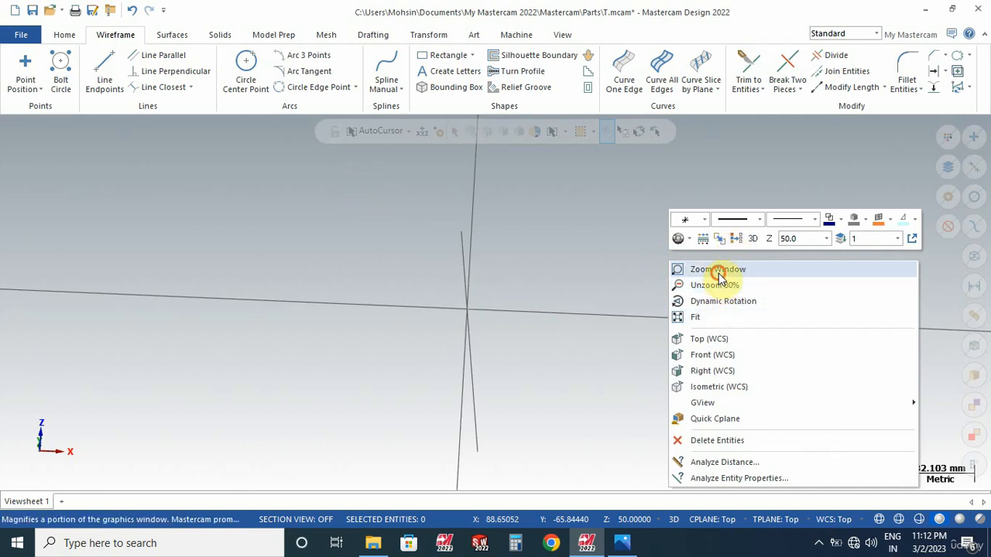
click(383, 206)
click(642, 398)
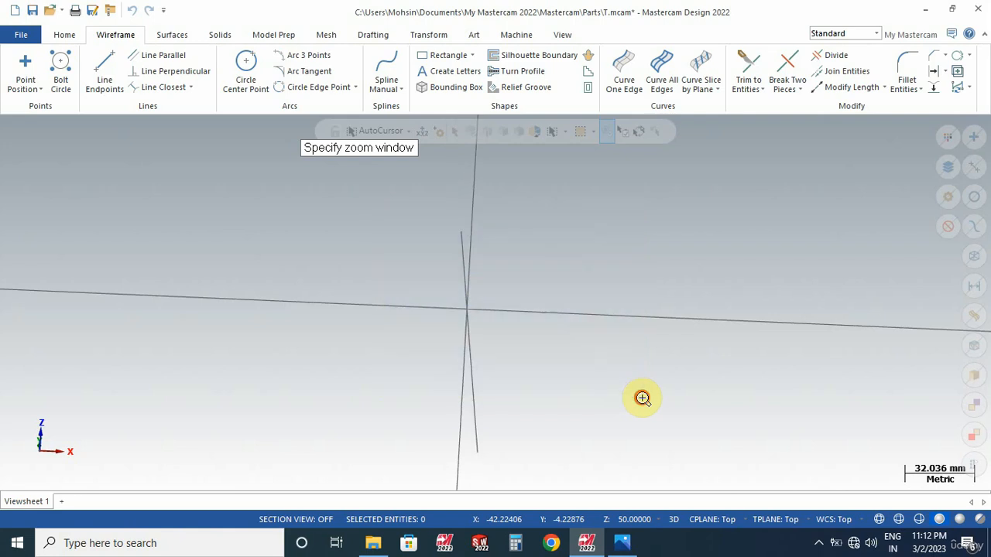
right_click(605, 245)
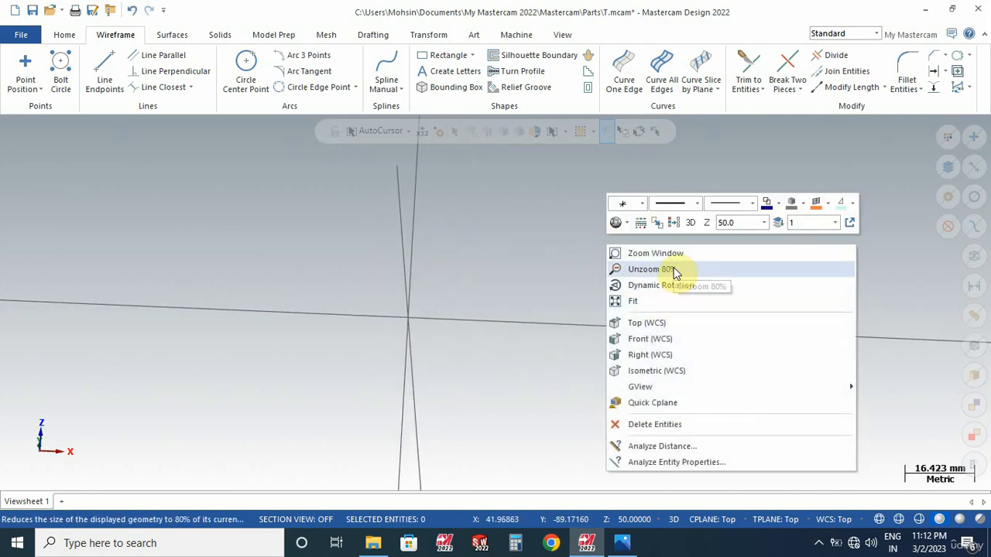
click(635, 304)
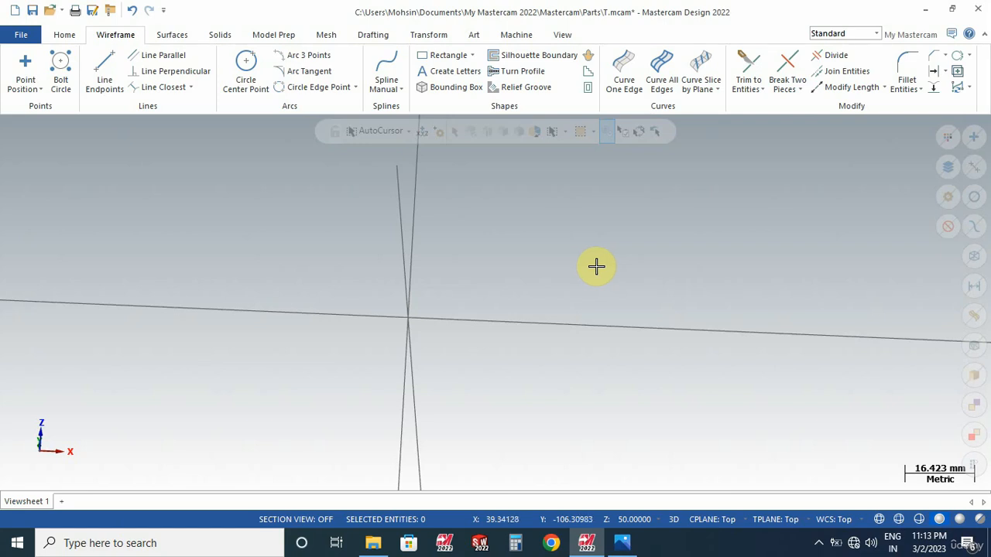
right_click(624, 248)
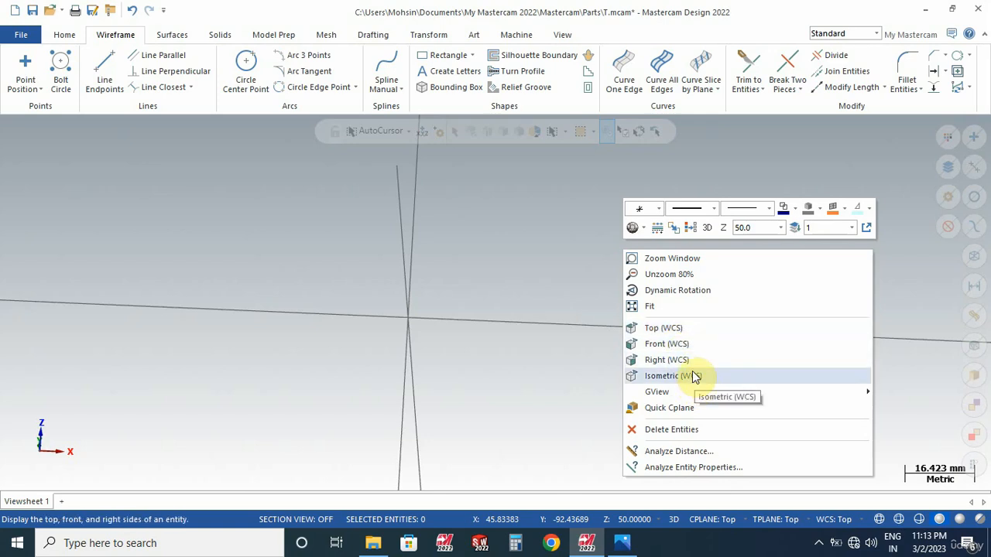
click(680, 329)
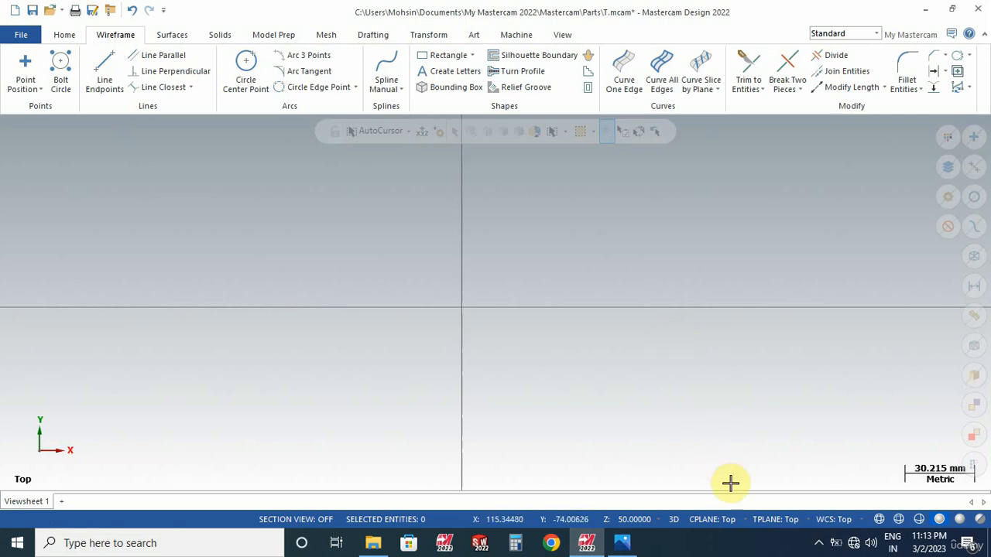
- Set the construction and tool planes to Front and view the axes from an angle
click(730, 520)
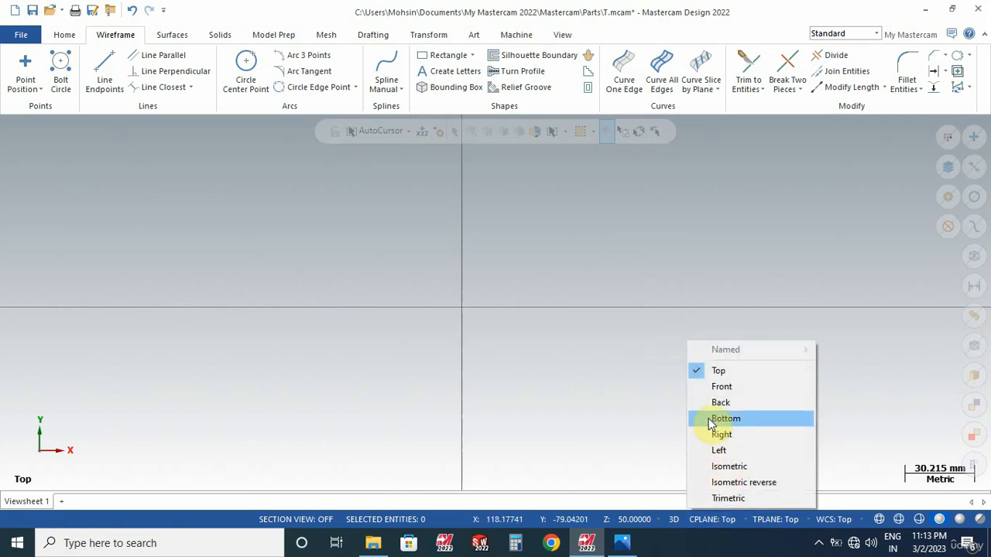
click(728, 394)
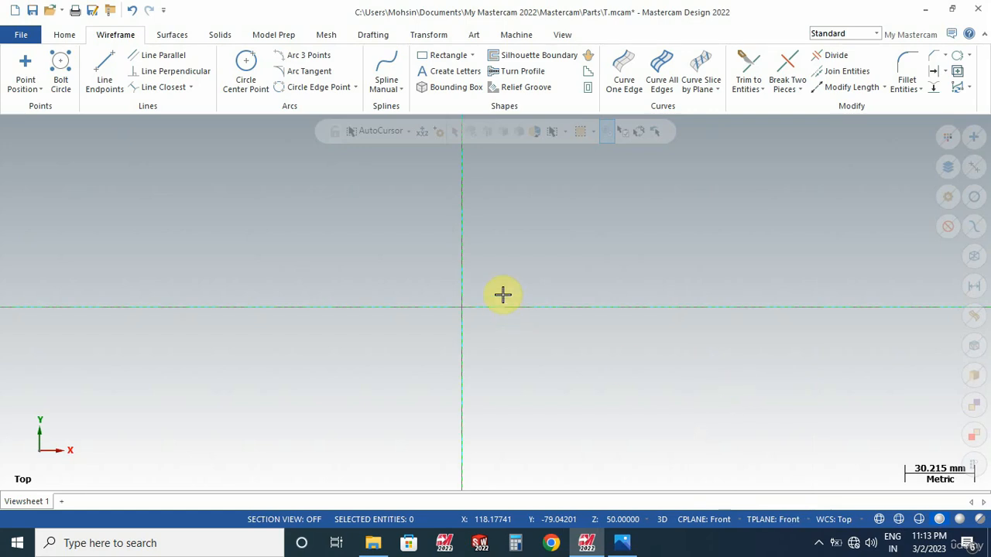
right_click(574, 364)
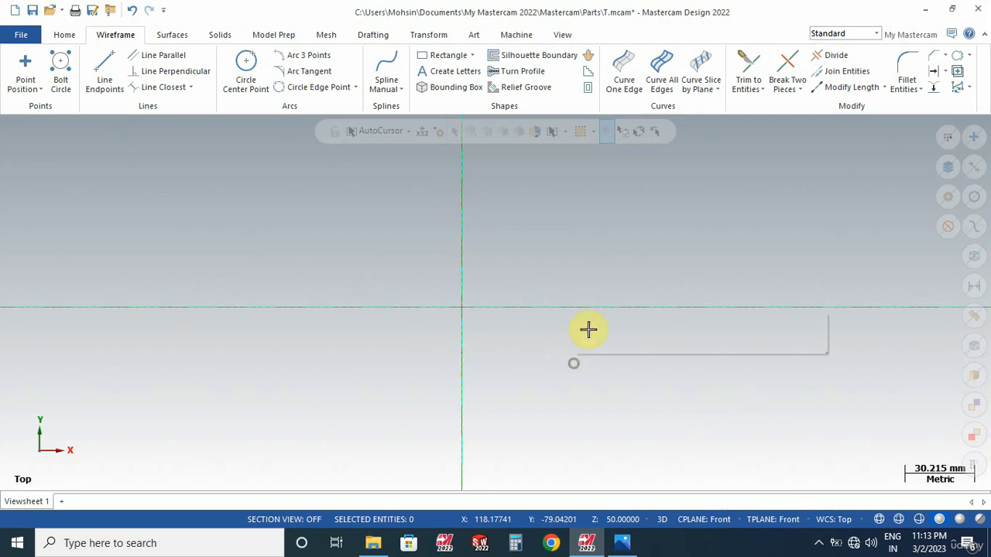
click(473, 352)
middle_drag(477, 333, 510, 309)
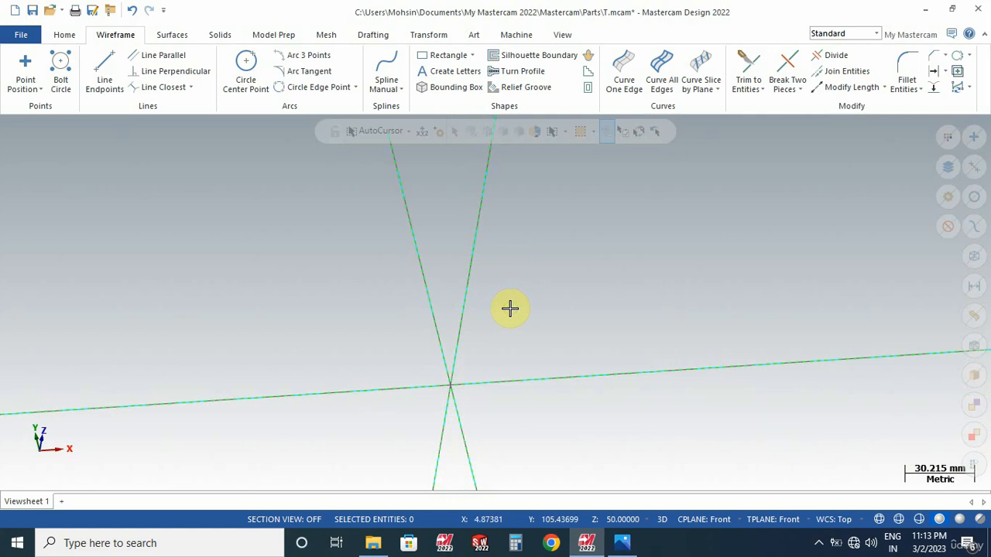
- Set the construction plane back to Top, and switch the tool plane to Front and back to Top
click(696, 520)
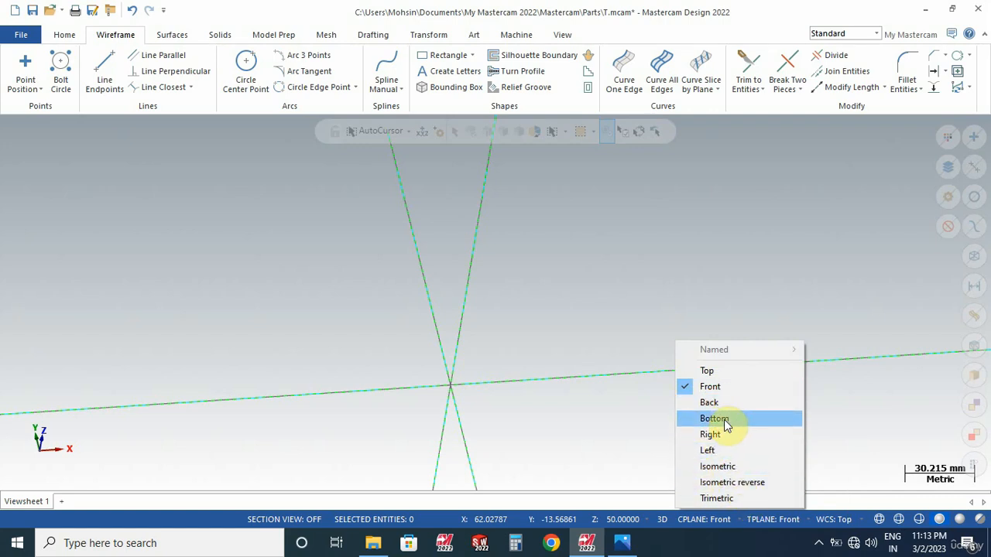
click(714, 370)
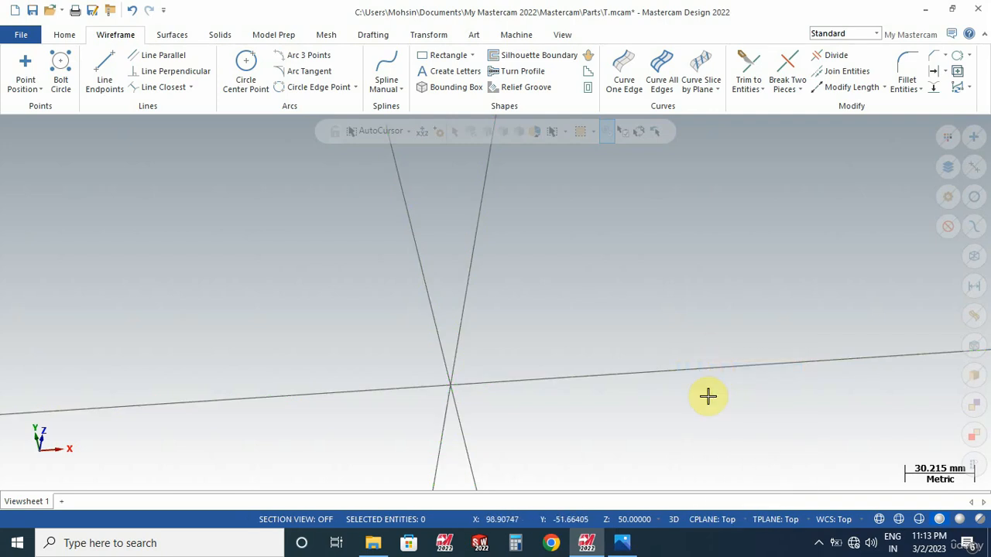
click(784, 520)
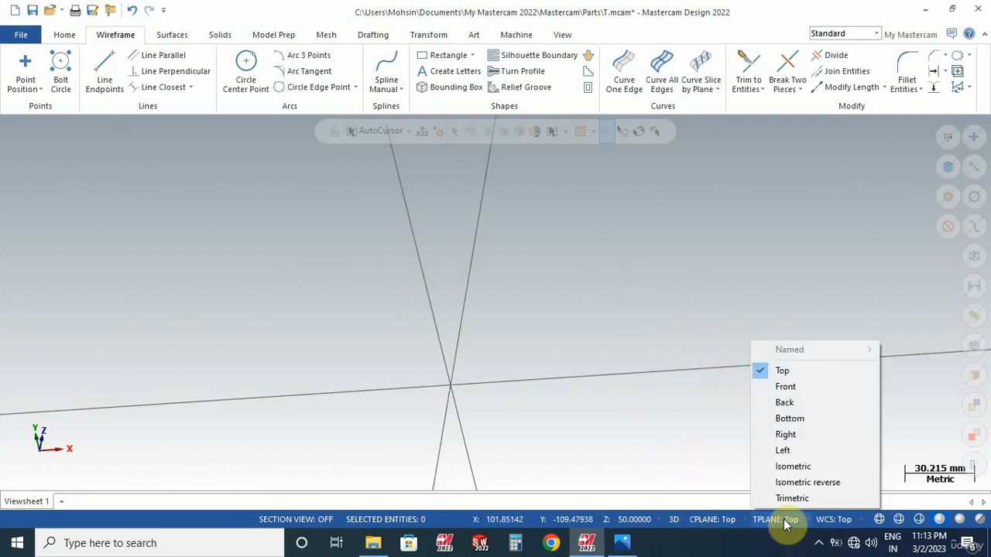
click(785, 387)
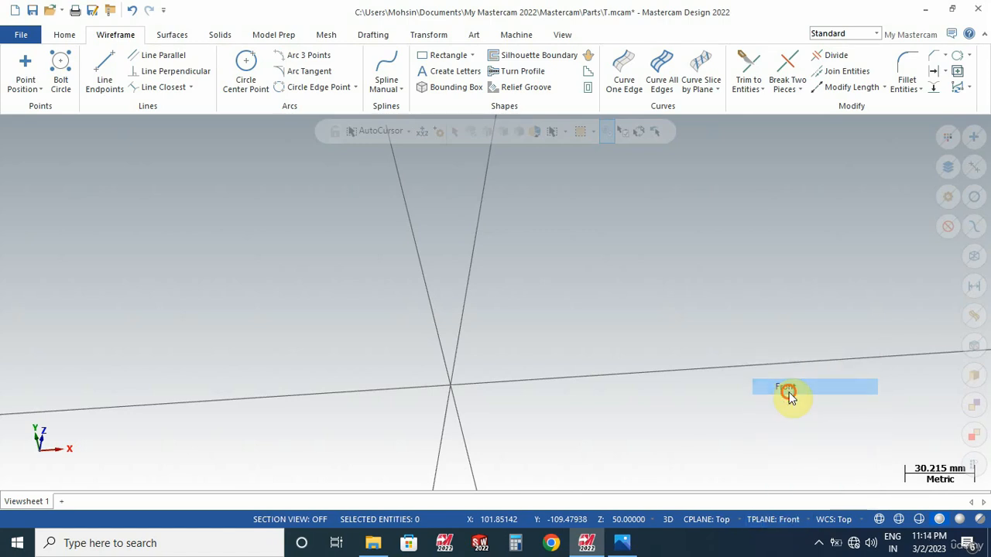
click(786, 520)
click(790, 370)
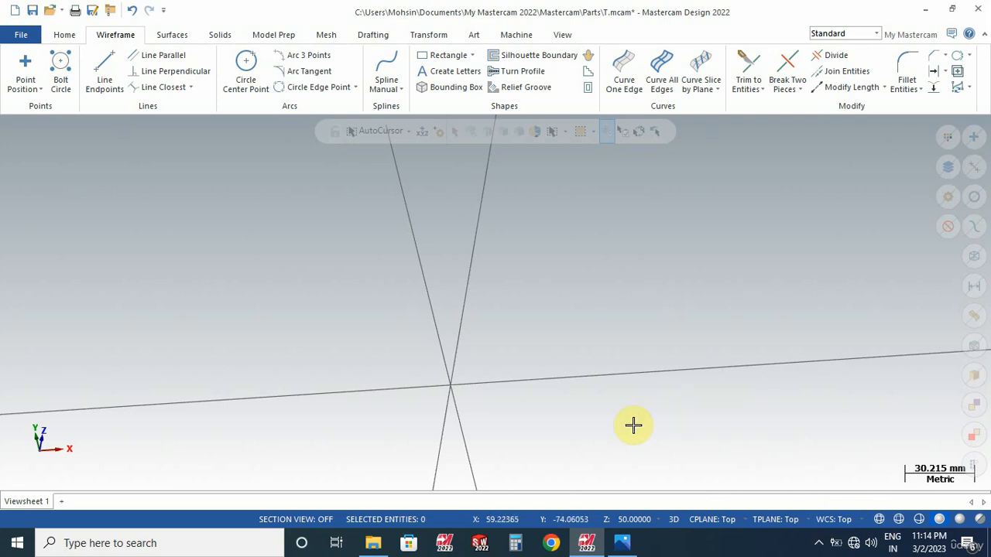
- From the Top view, place a primitive solid cylinder at the origin with a radius of 25 mm
right_click(641, 305)
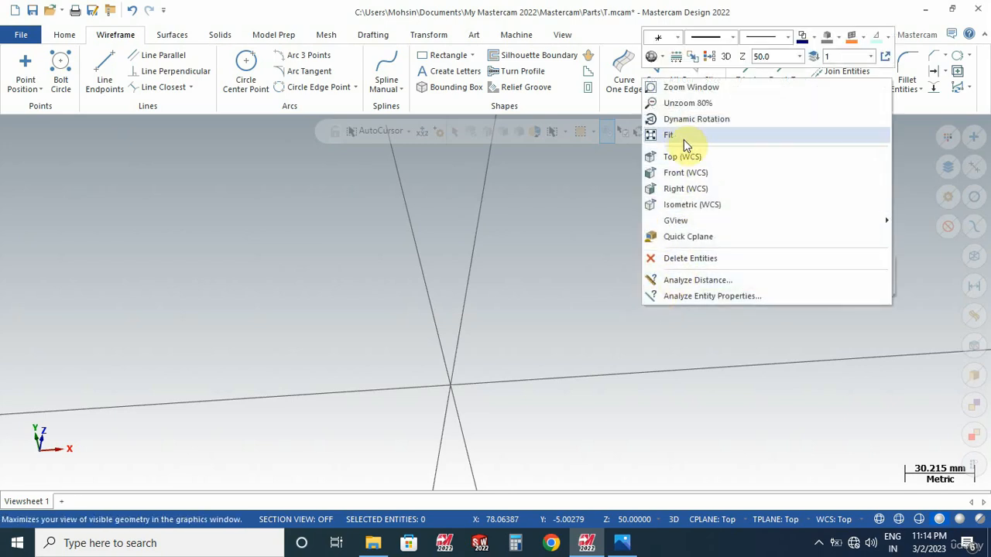
click(686, 164)
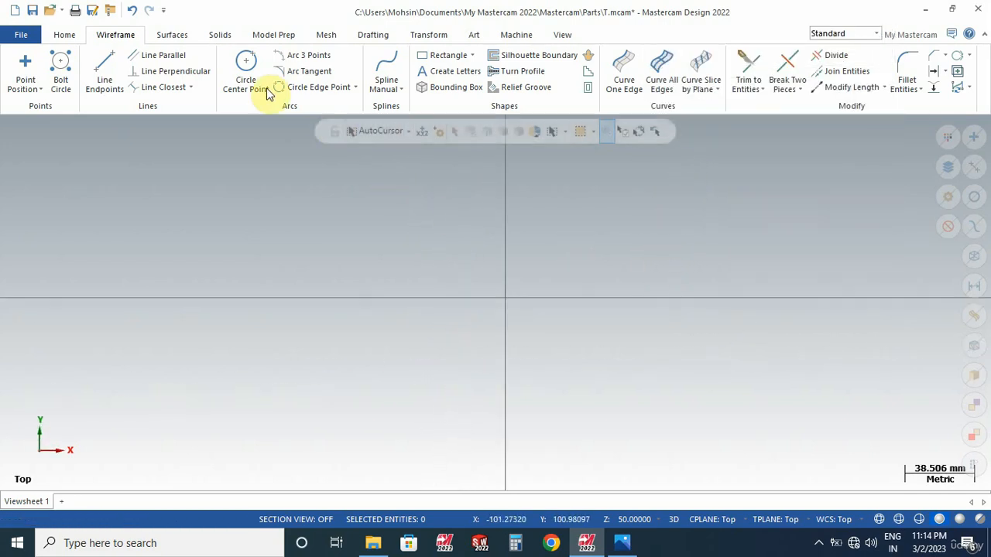
click(218, 36)
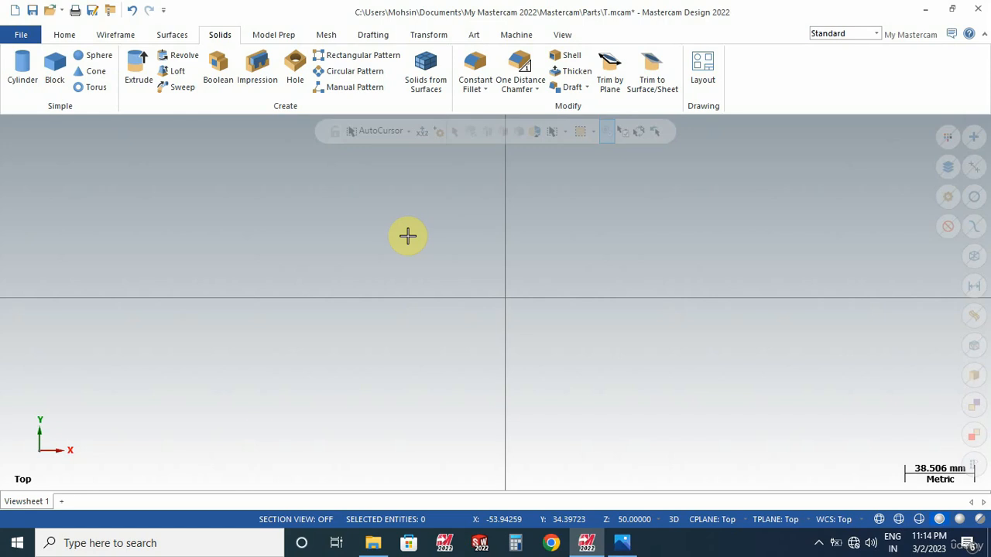
click(19, 61)
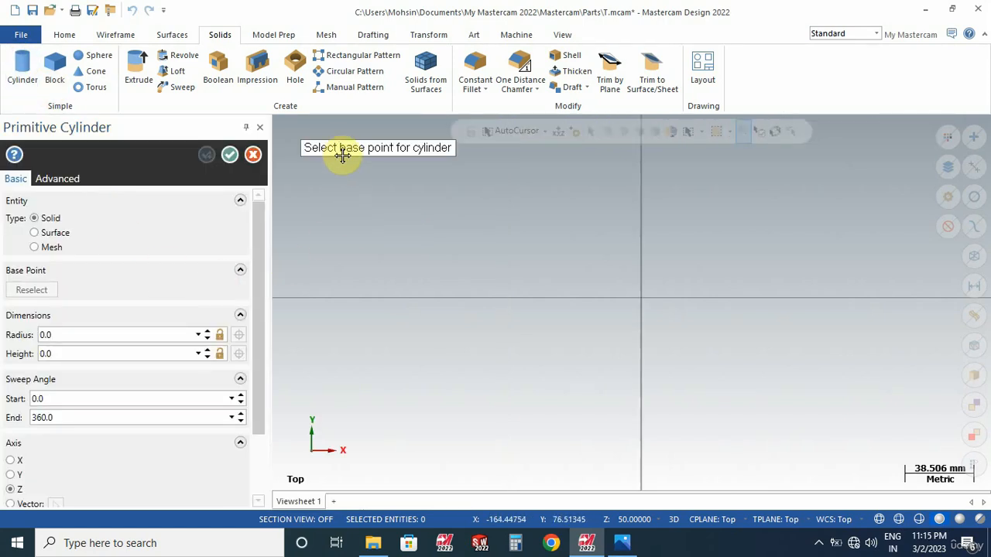
click(650, 301)
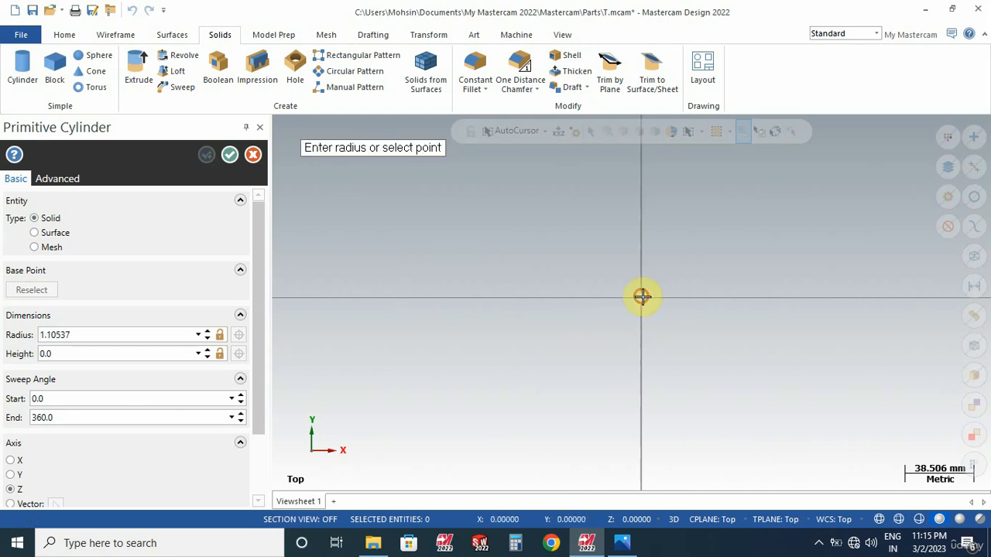
click(695, 341)
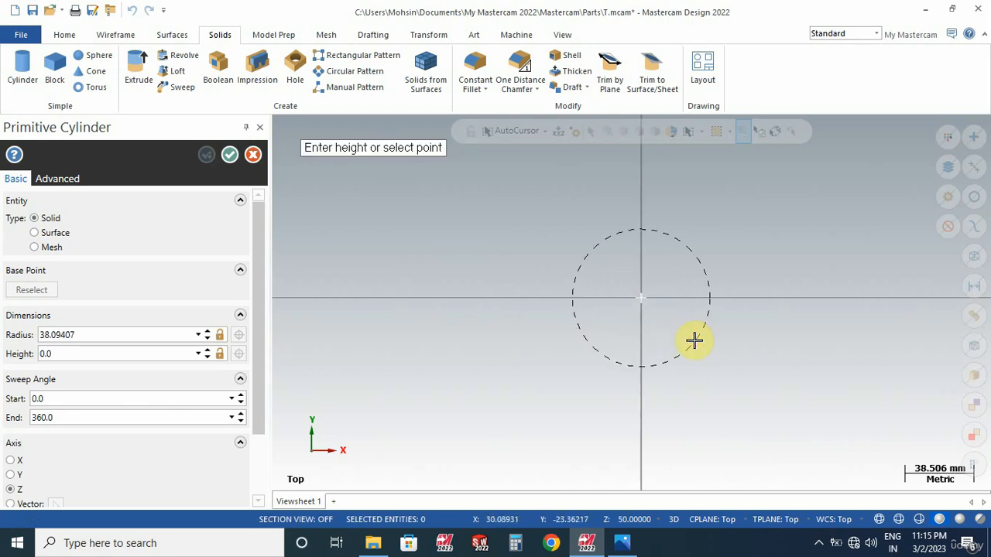
click(93, 334)
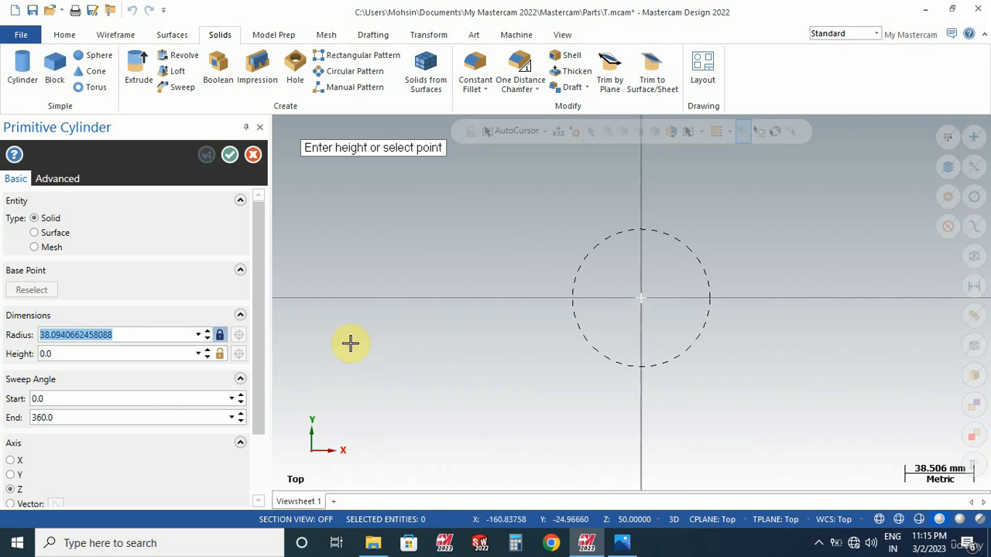
text(25.0)
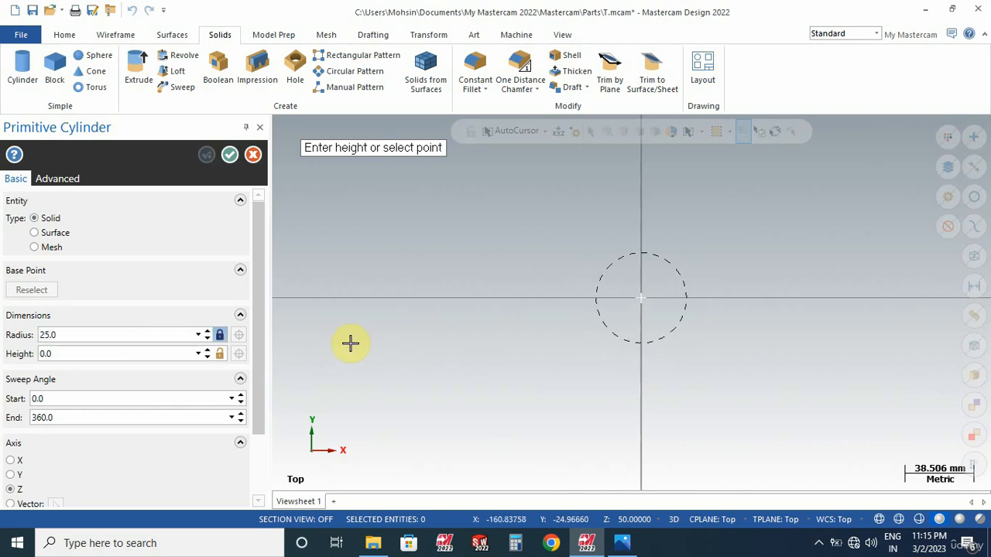
- Raise the cylinder along Z, set its height to 75 mm, and finish it
right_click(586, 284)
click(465, 287)
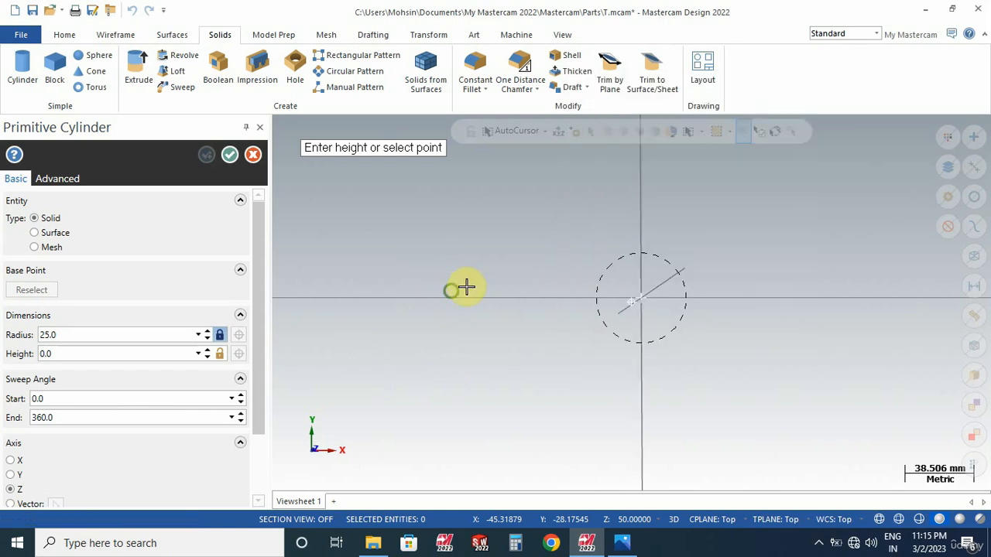
middle_drag(466, 287, 506, 223)
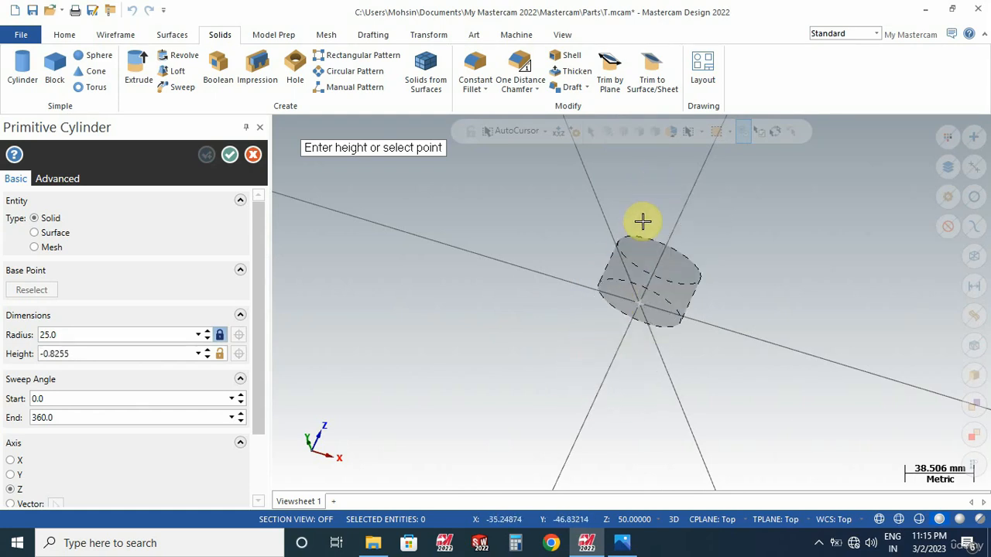
click(655, 182)
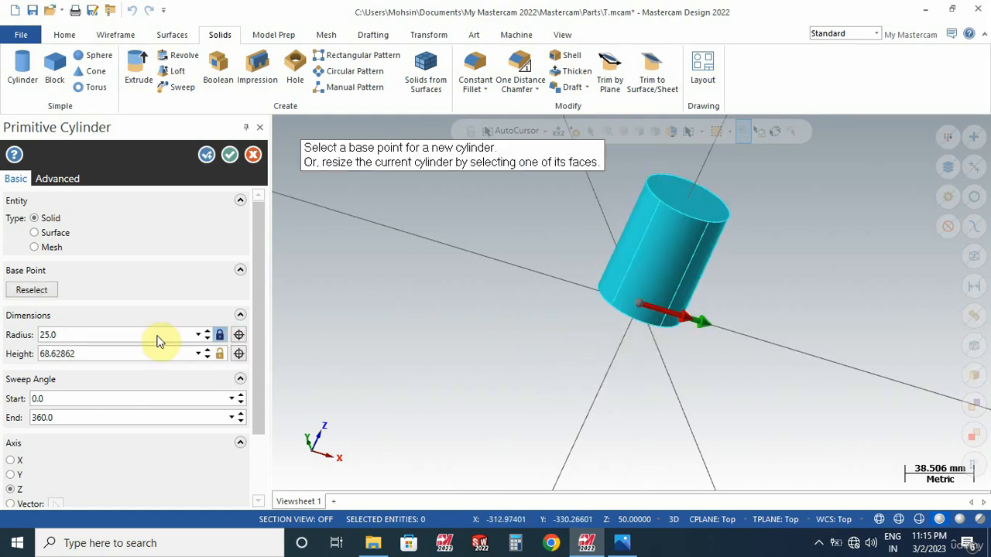
double_click(82, 354)
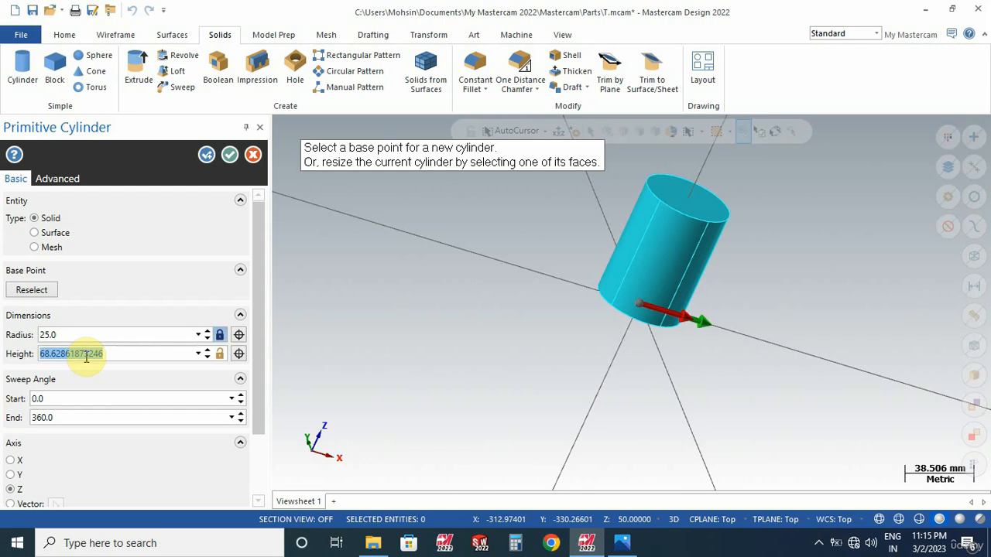
text(75)
key(Return)
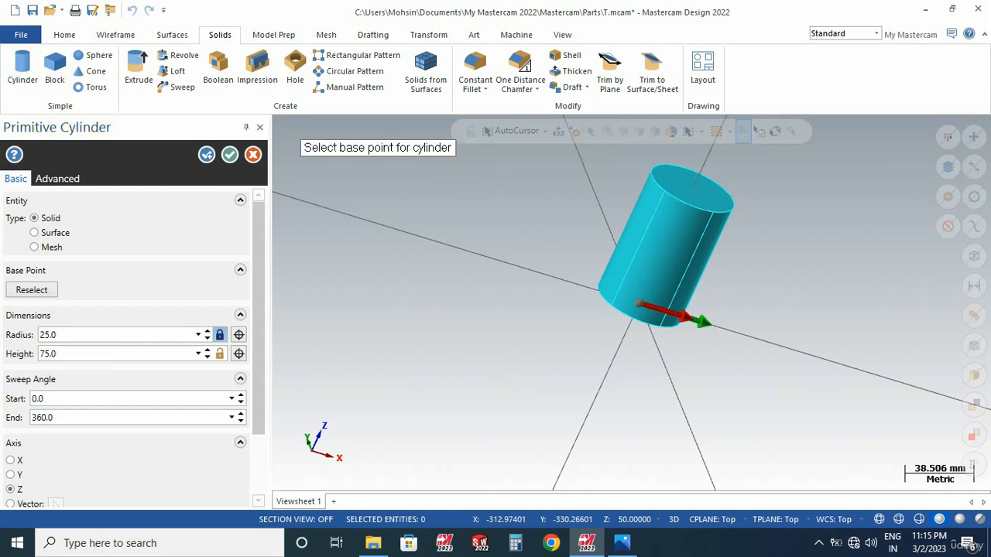
click(253, 154)
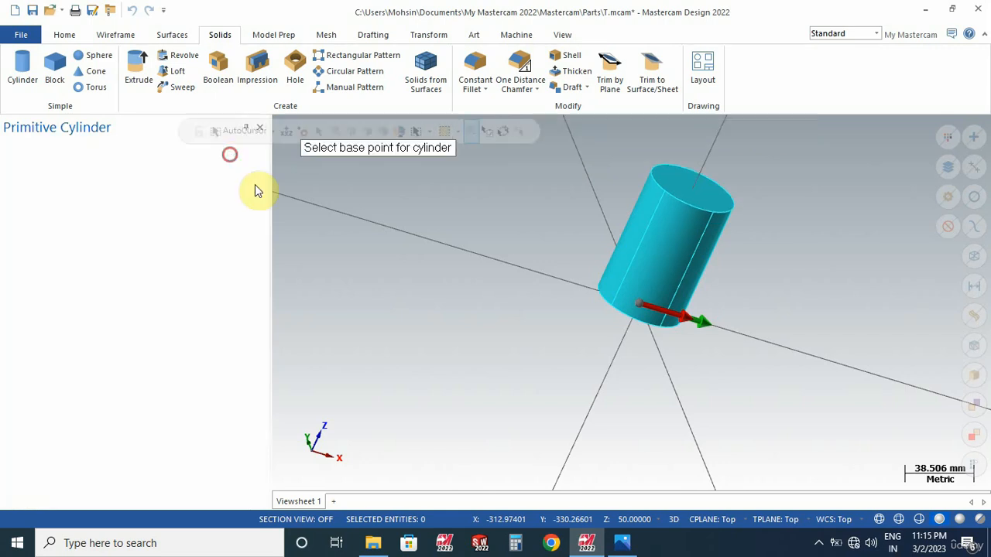
middle_drag(558, 360, 524, 378)
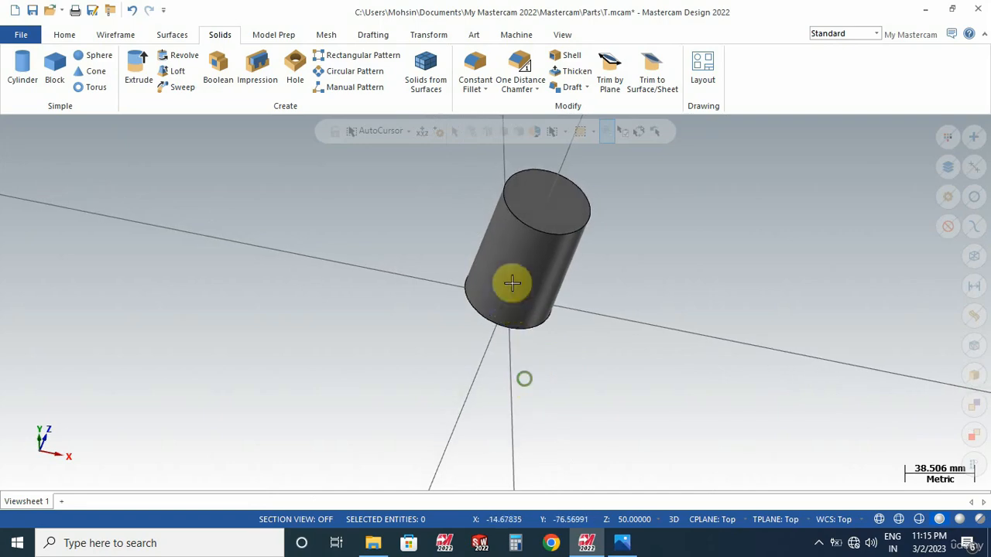
click(519, 267)
key(Escape)
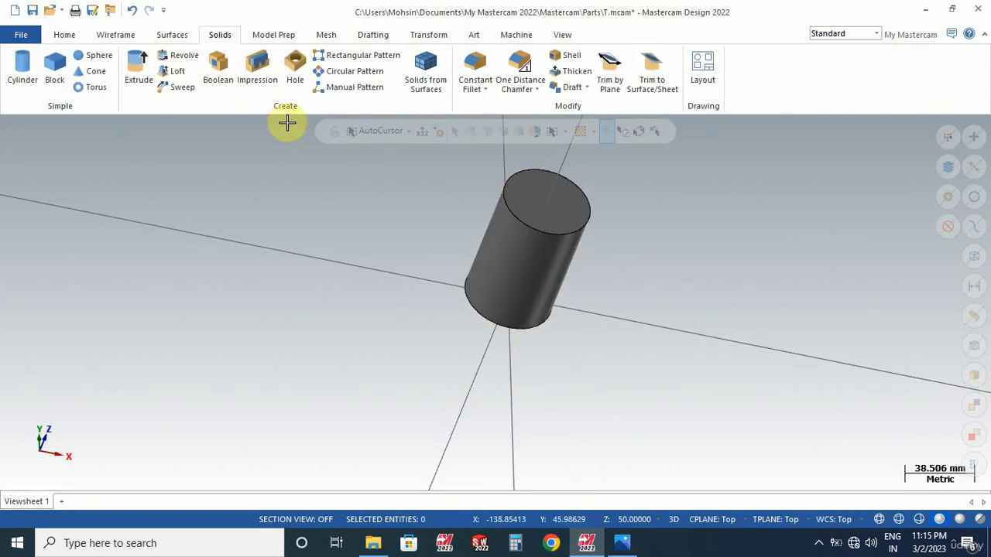
- Place a primitive solid block beyond the cylinder, about 75 mm long, 78 mm wide and 47 mm high
click(52, 73)
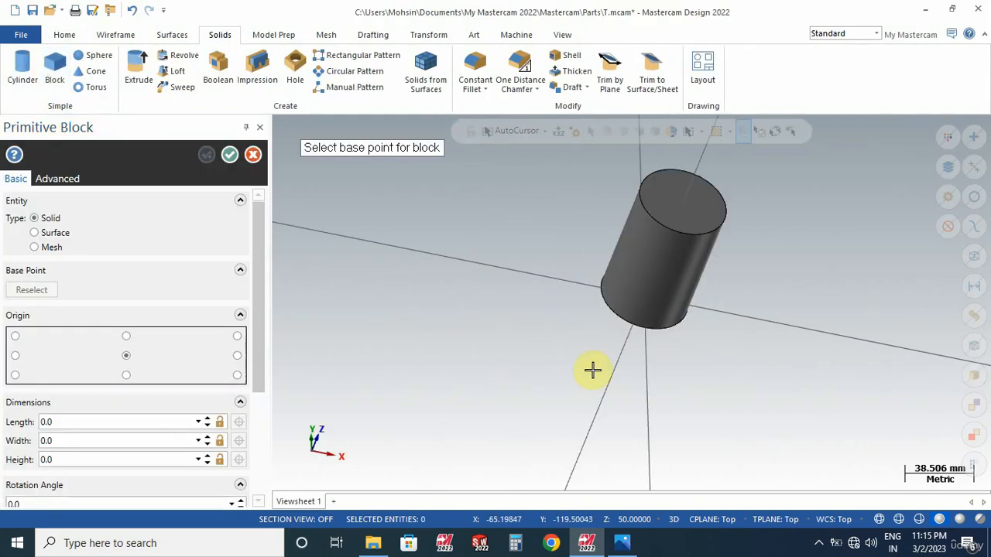
scroll(617, 371, down, 1)
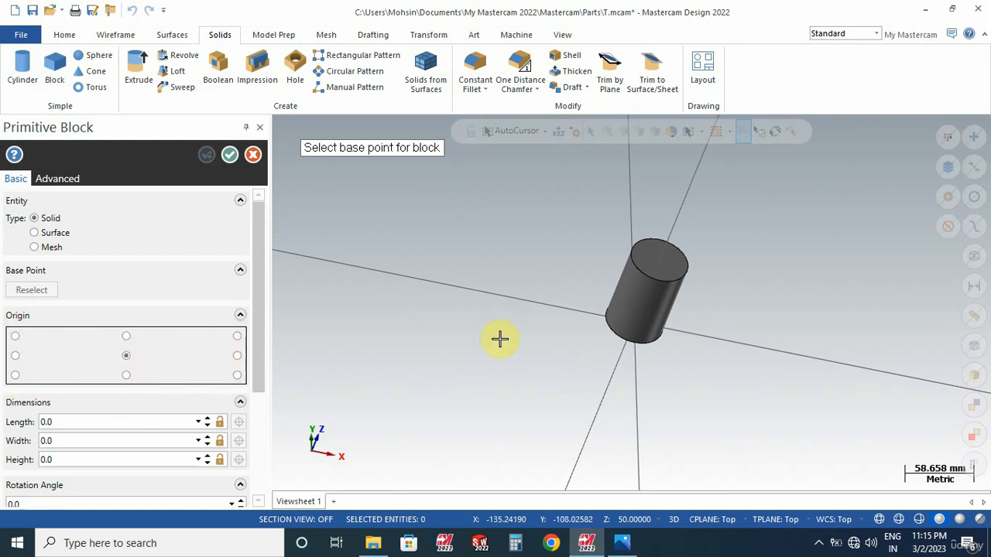
click(472, 212)
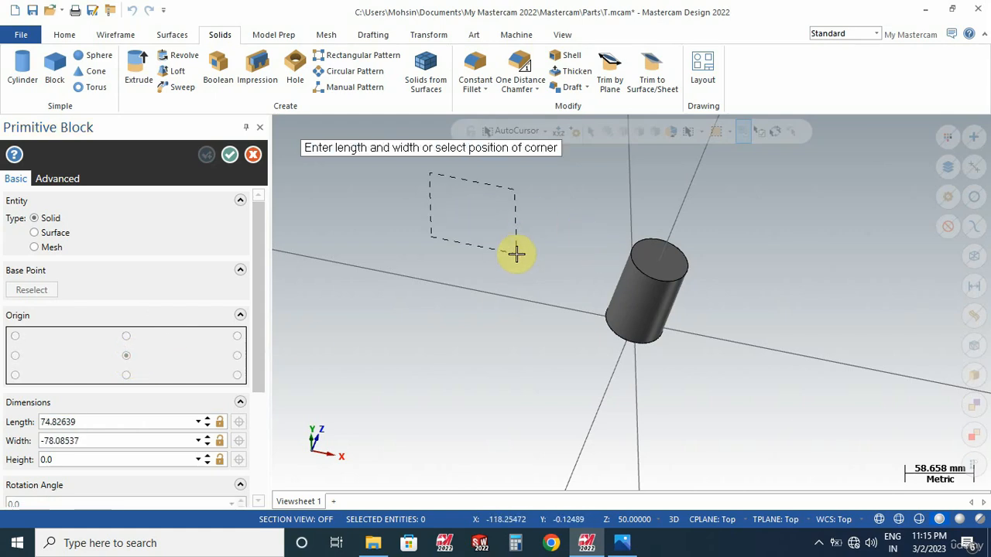
click(516, 254)
click(504, 184)
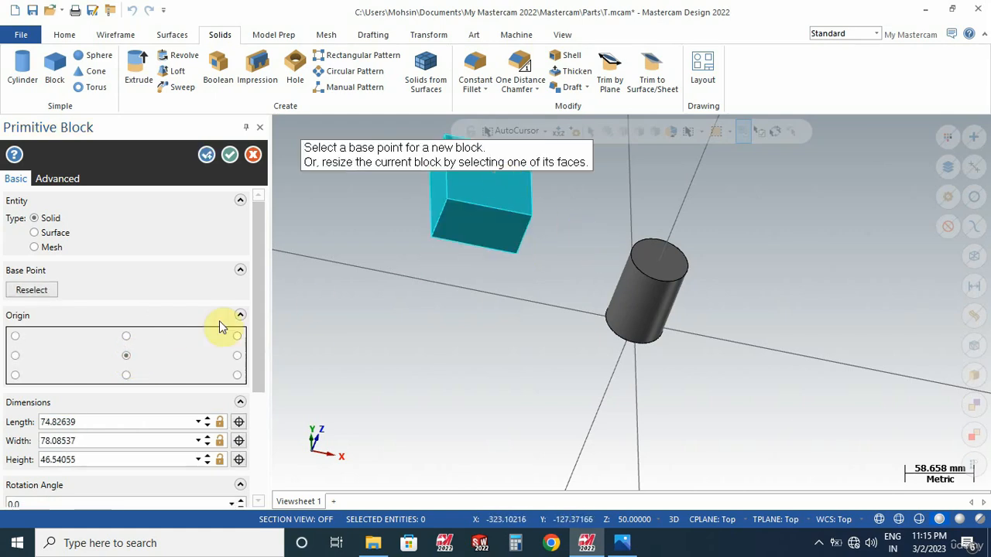
- Set the block's length and width to 100 mm and its height to 25 mm, and finish it
click(97, 421)
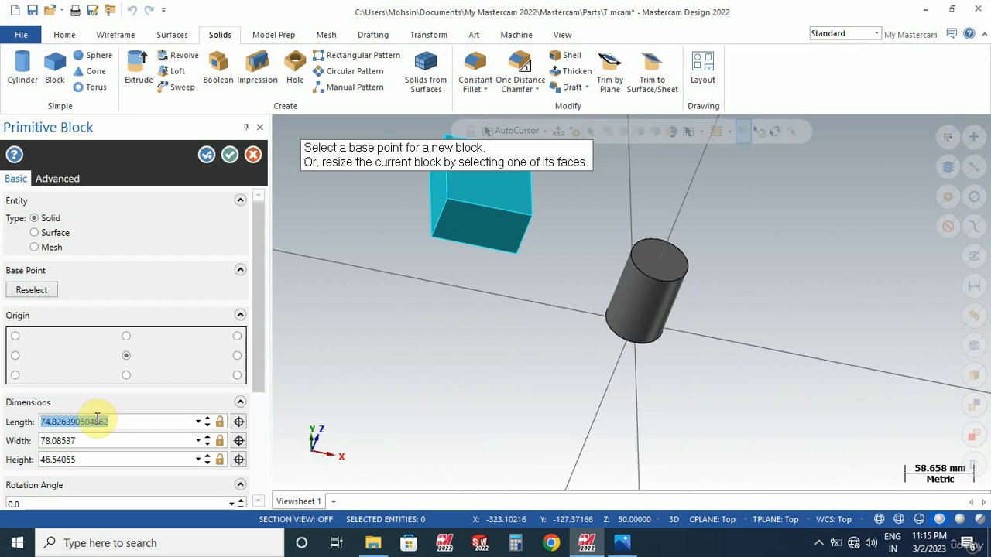
text(1)
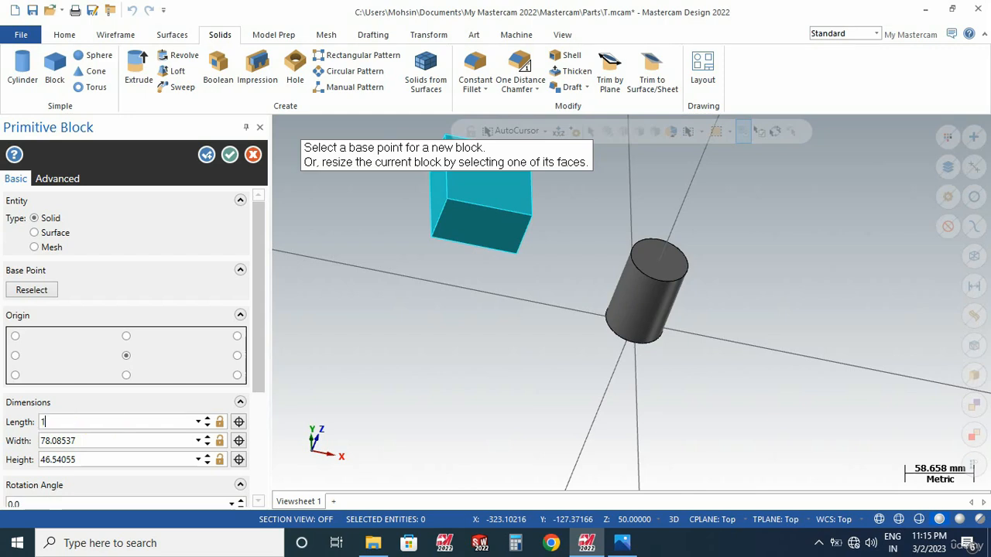
text(00)
key(Return)
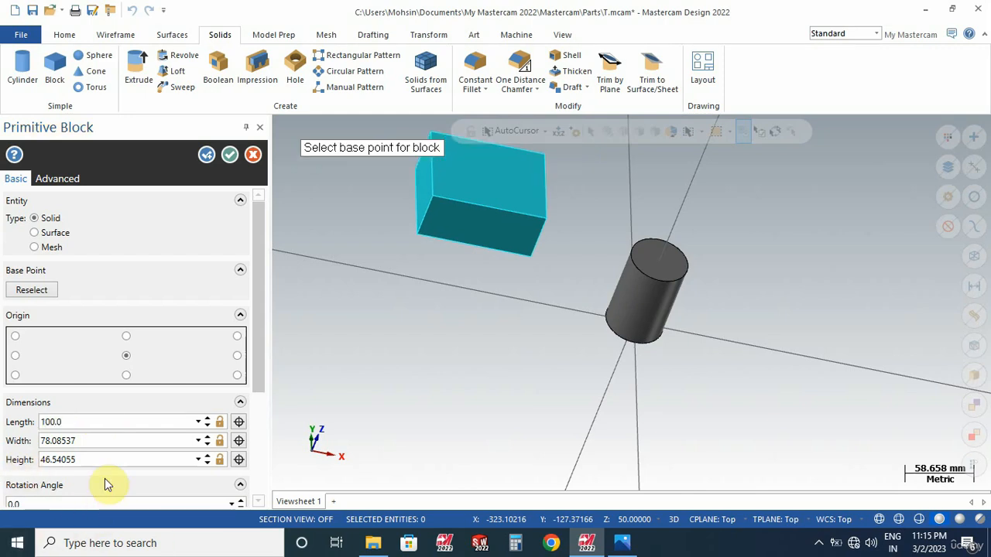
click(103, 441)
text(100)
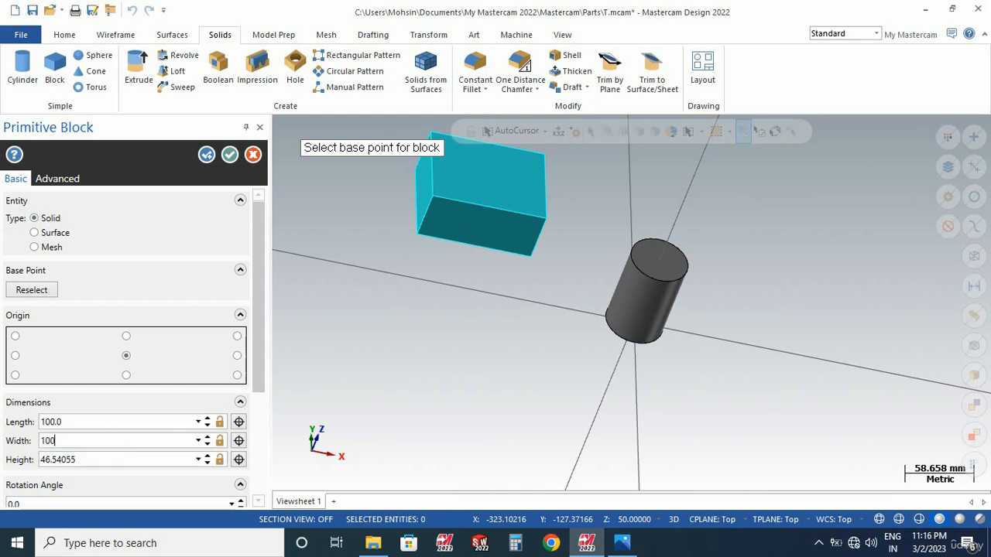
key(Return)
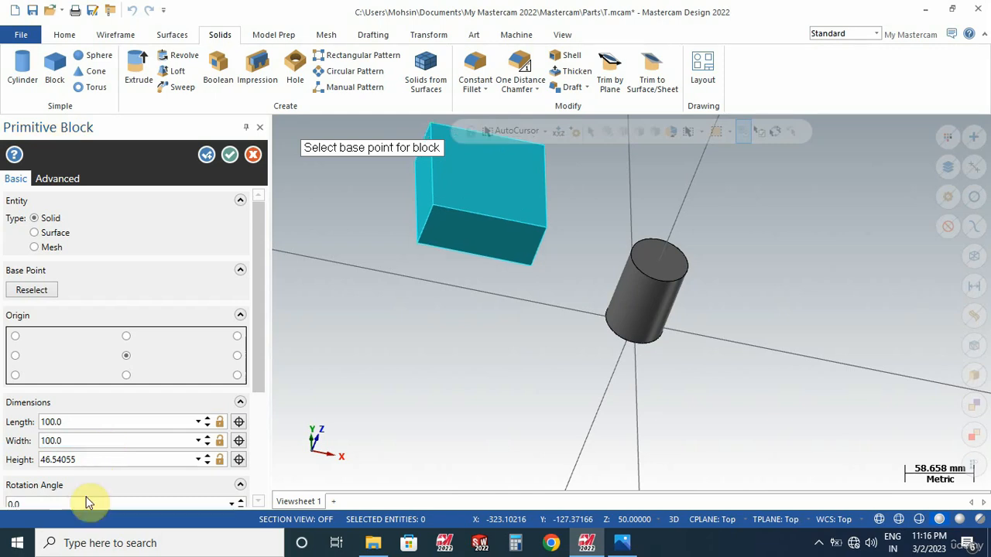
click(88, 459)
text(25)
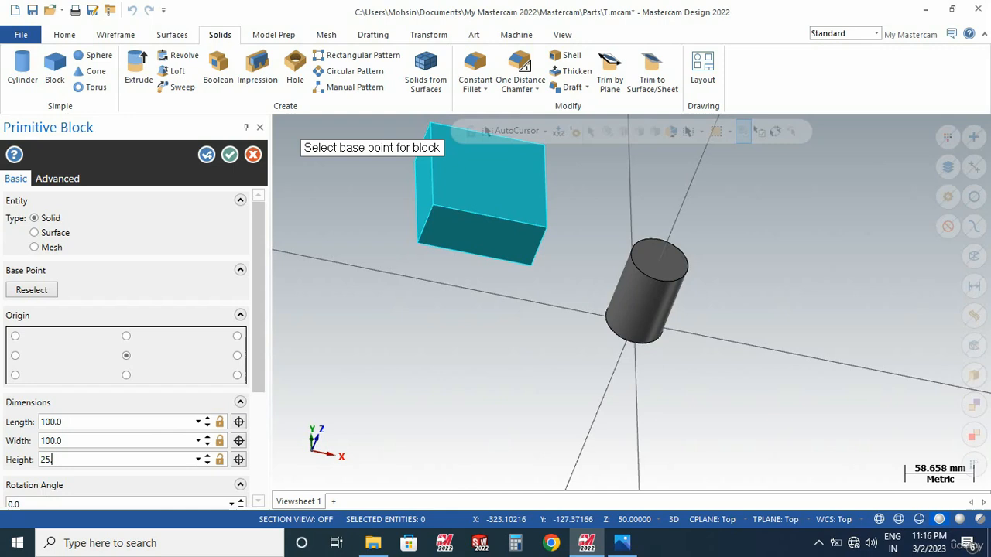
key(Return)
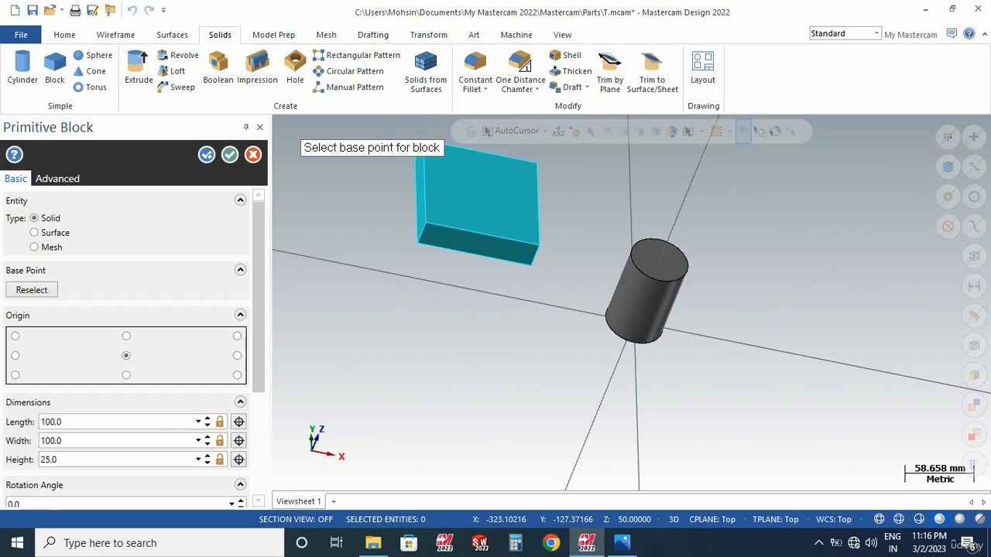
click(229, 154)
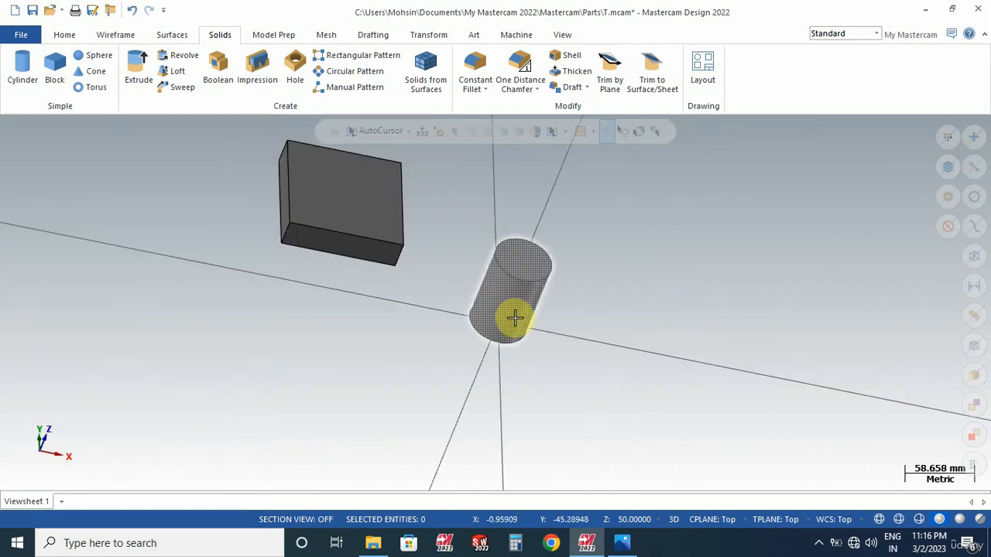
- Delete the cylinder and block solids along with the leftover wireframe entity
scroll(560, 332, down, 5)
middle_drag(594, 331, 549, 261)
click(528, 293)
click(457, 283)
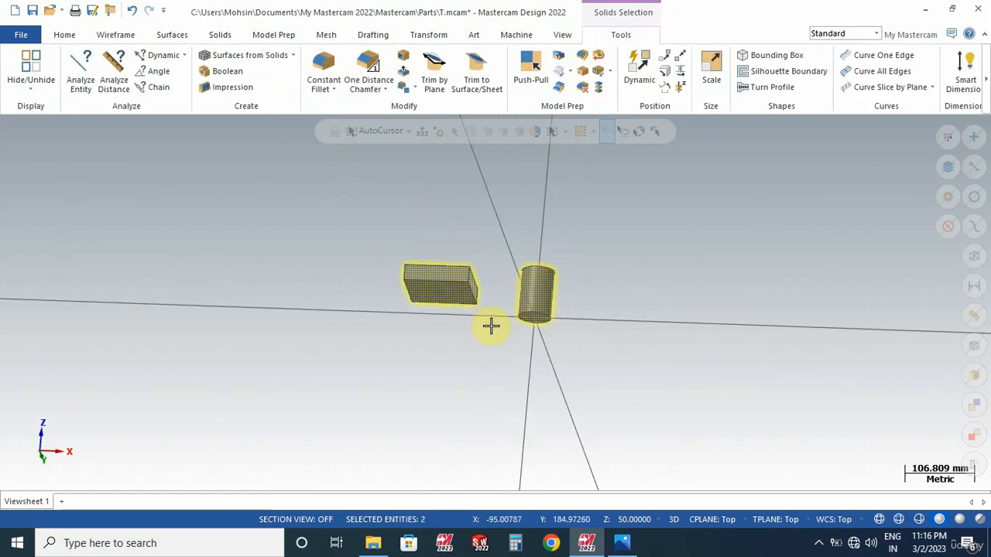
key(Delete)
click(440, 310)
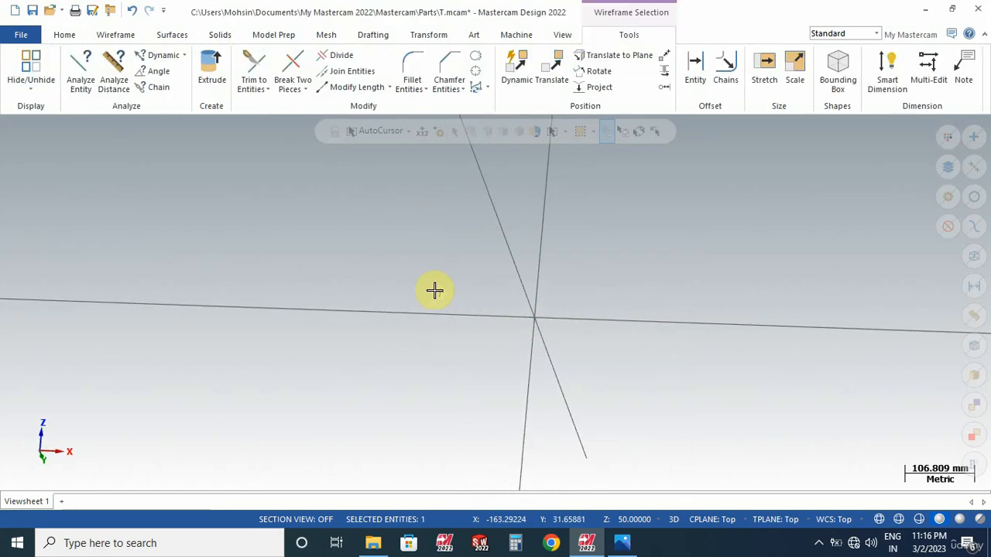
key(Delete)
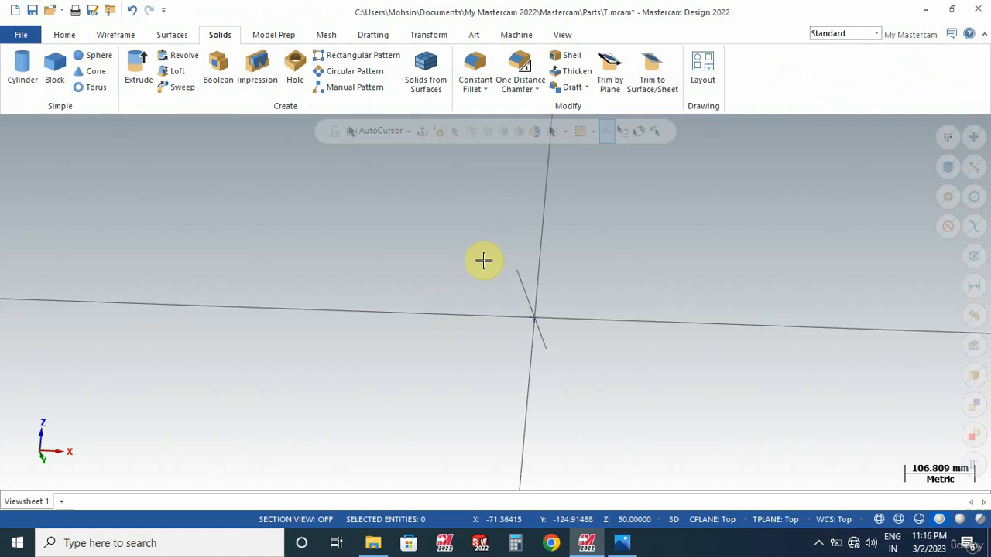
- Return to the Top view and bring up the reference drawing 3rd Example.JPG
right_click(434, 234)
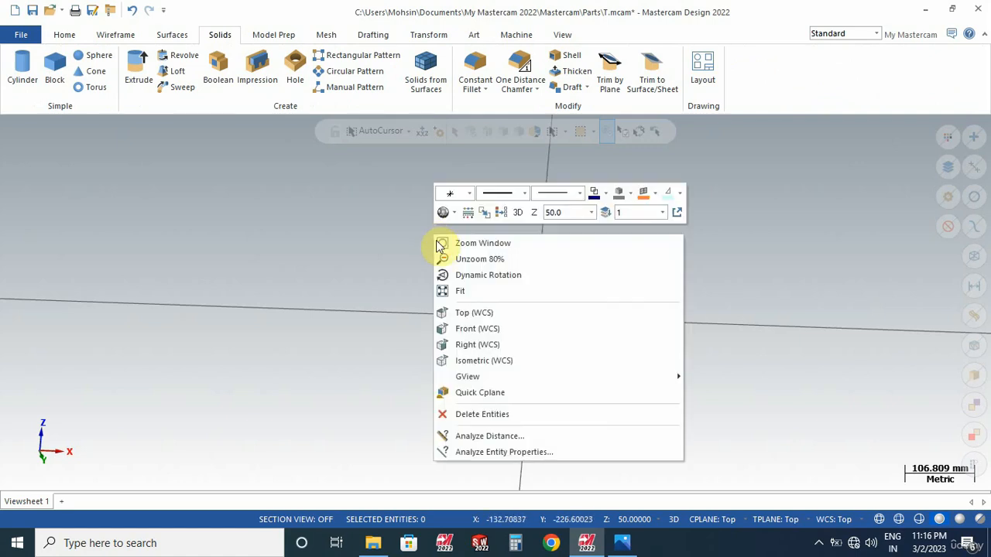
click(471, 312)
click(123, 35)
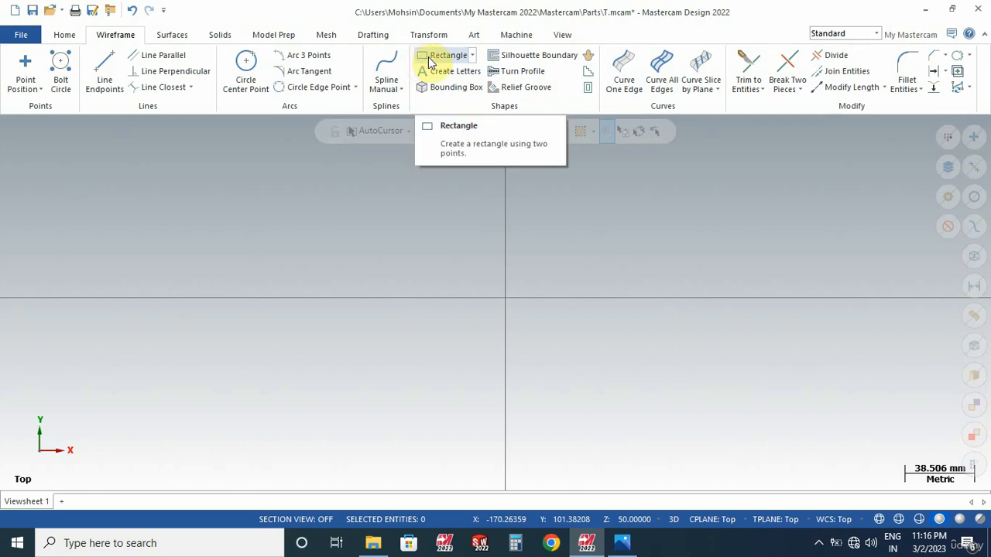
click(625, 543)
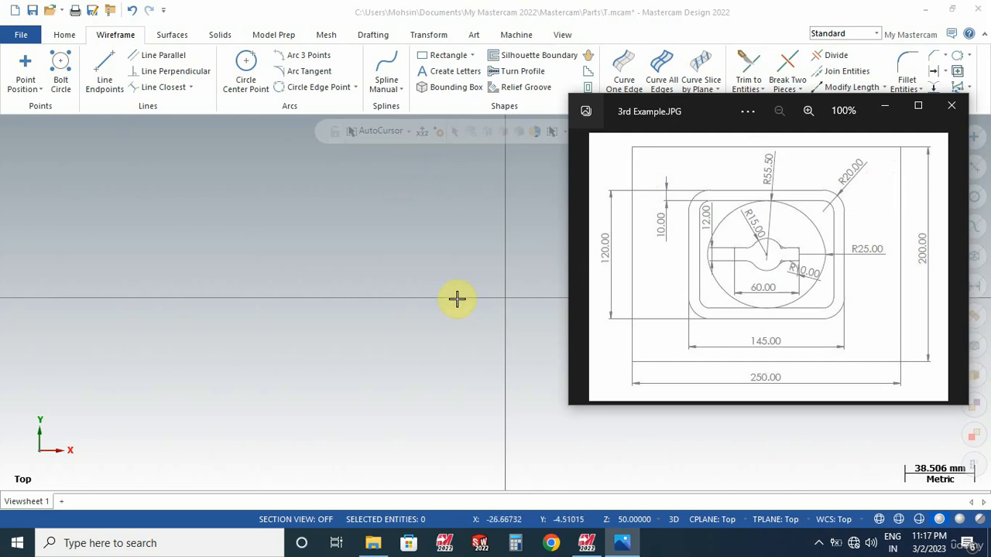
- Draw a wireframe rectangle anchored to its center at the origin, about 187 mm wide and 110 mm high
click(447, 61)
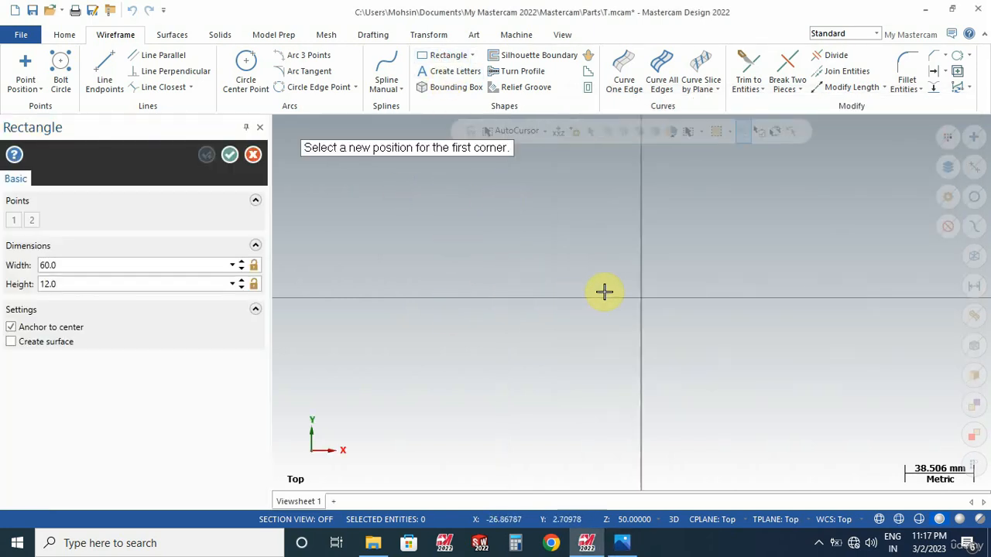
click(651, 305)
click(810, 397)
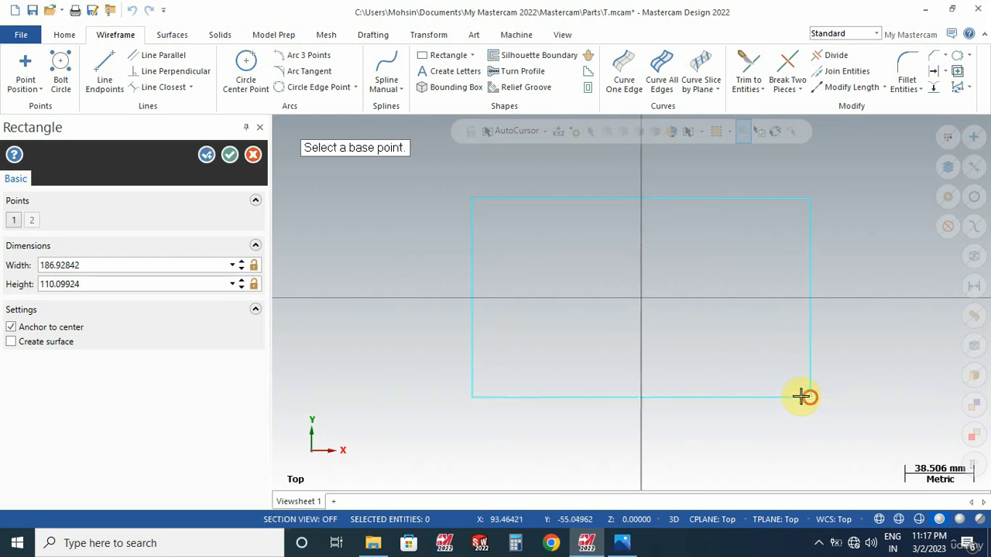
- Set the rectangle's width to 250 mm and height to 200 mm, and finish it
double_click(90, 267)
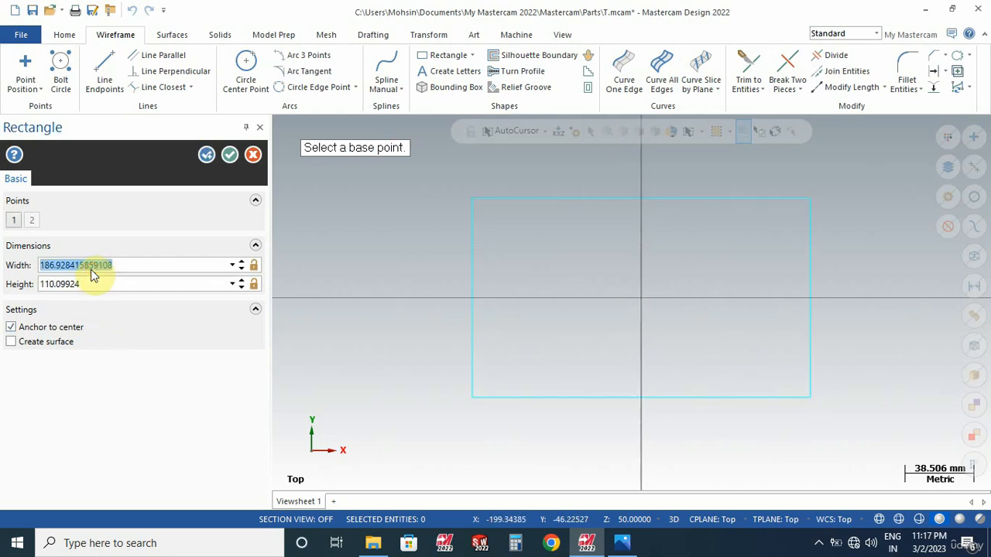
text(250.0)
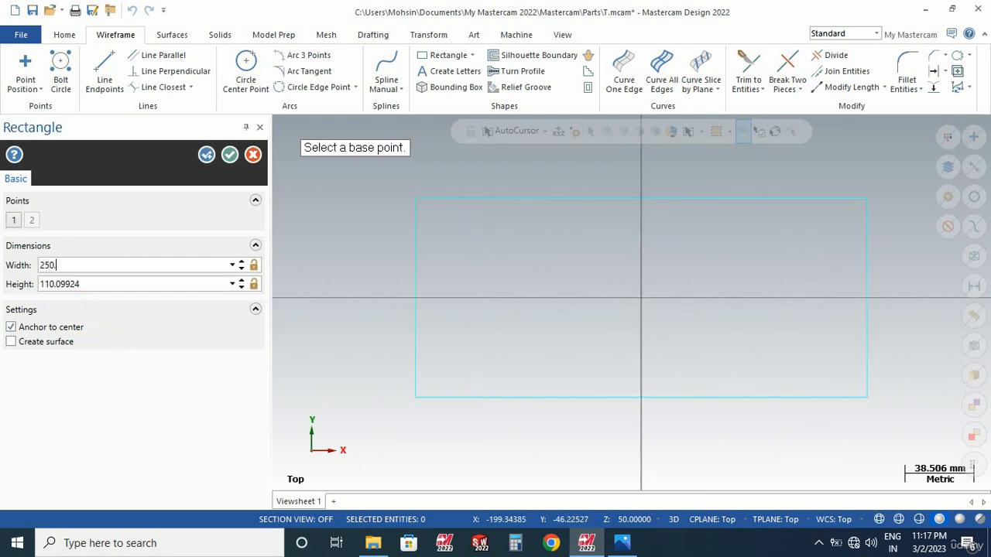
double_click(75, 284)
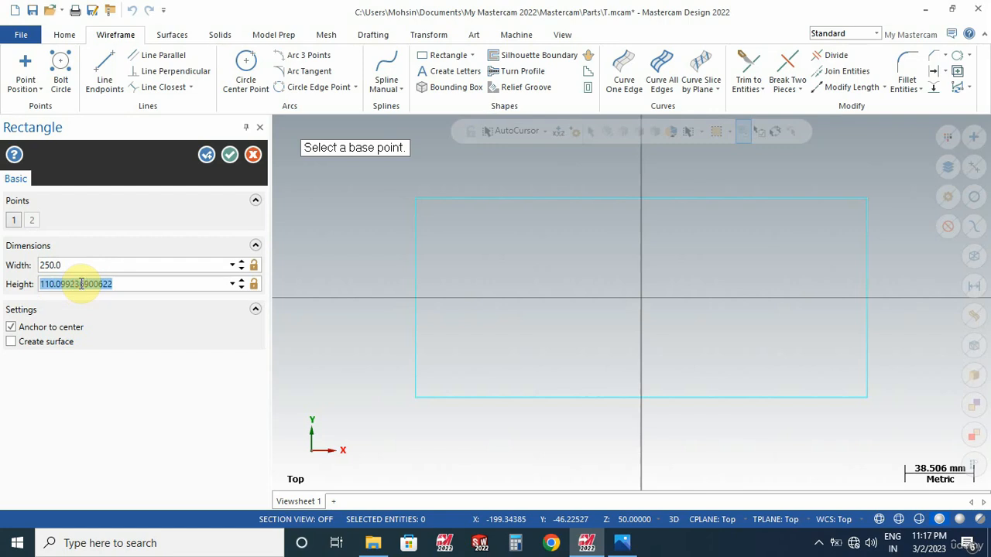
text(200)
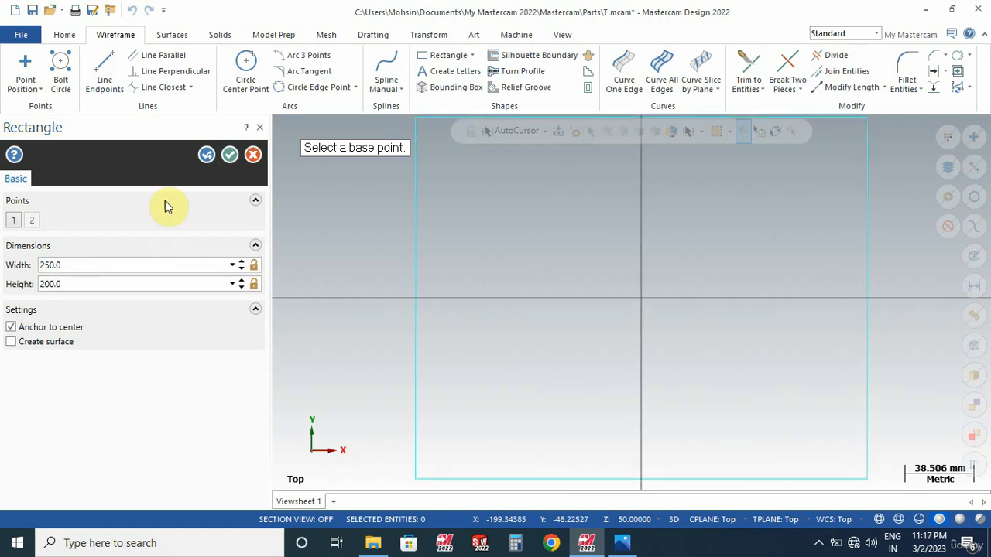
click(230, 155)
scroll(568, 250, down, 3)
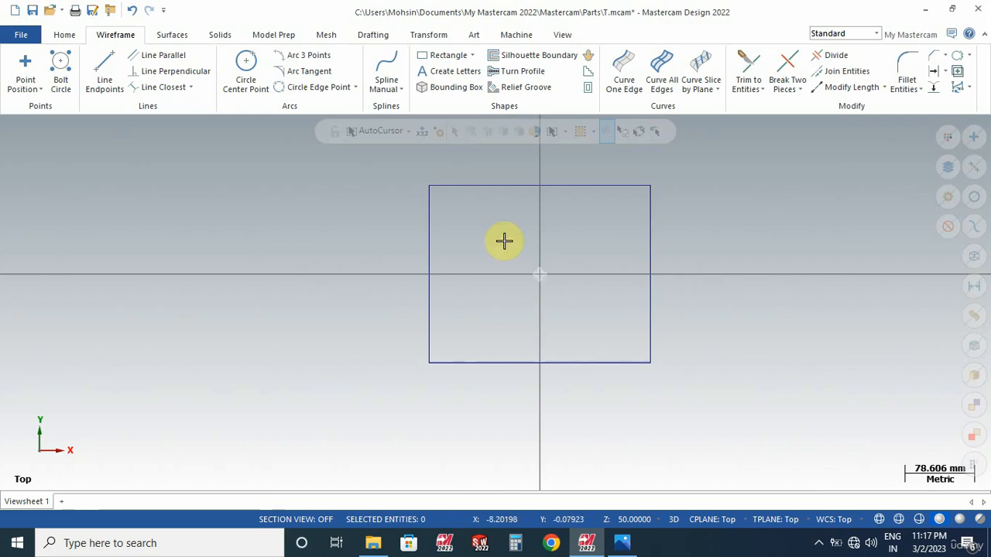
- Chain the rectangle for a solid extrude that creates a body with a distance of 50 mm
click(233, 36)
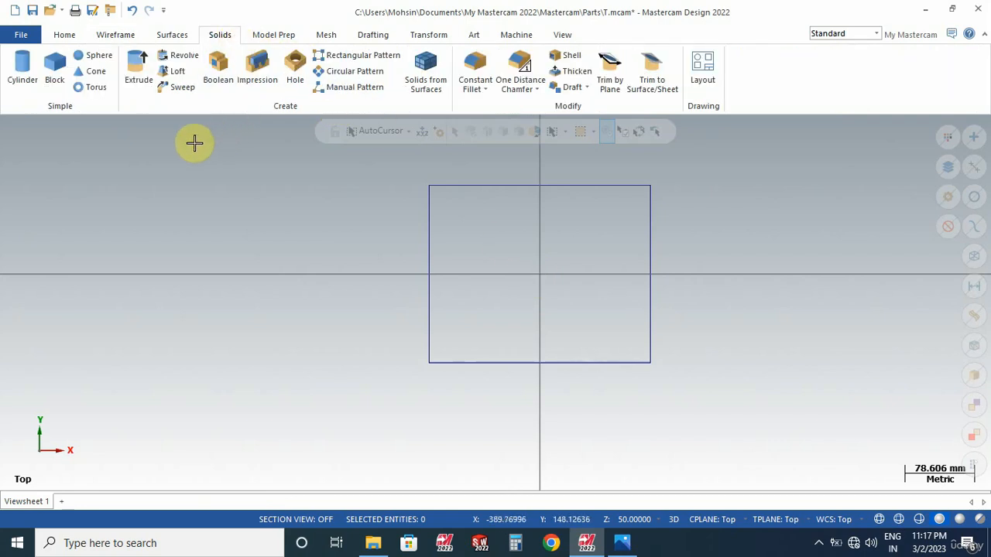
click(138, 80)
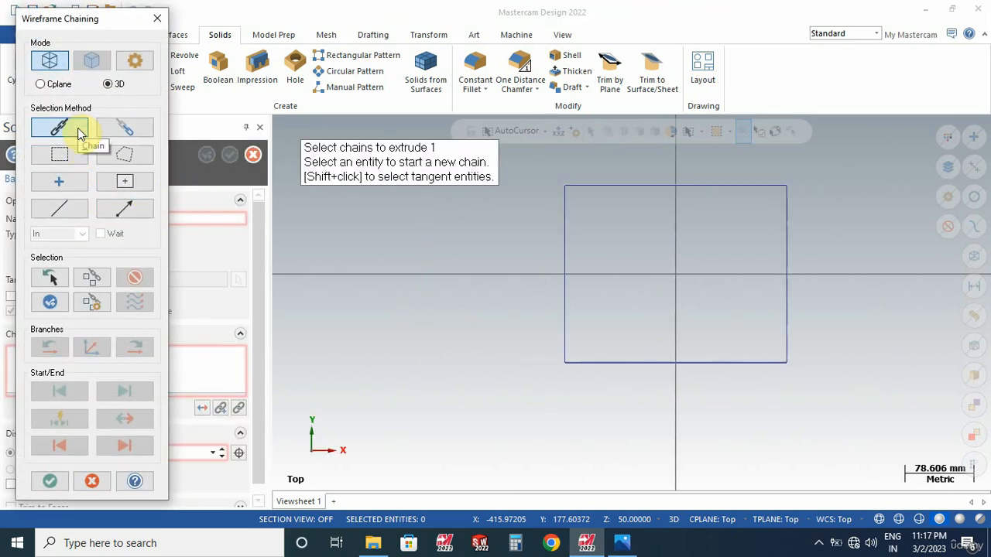
click(756, 366)
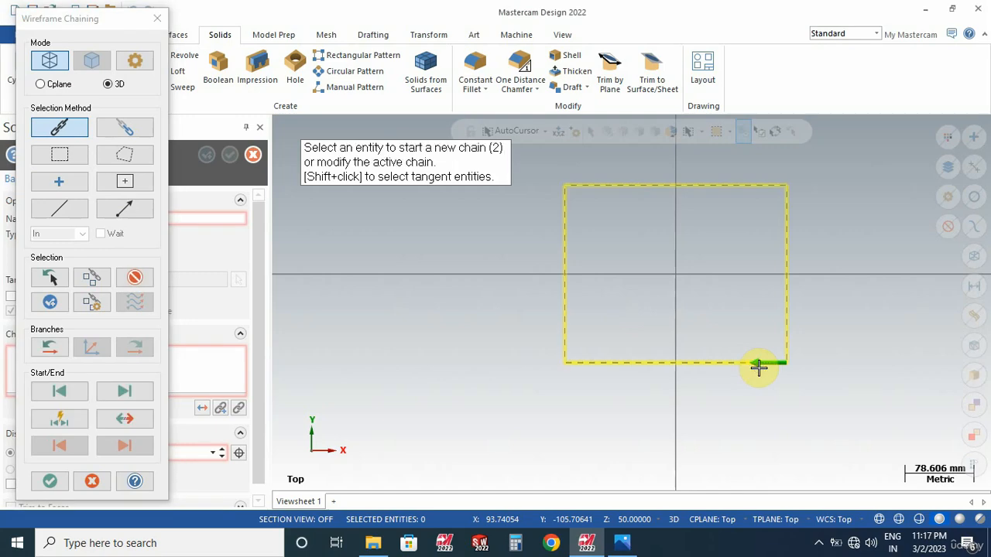
click(49, 485)
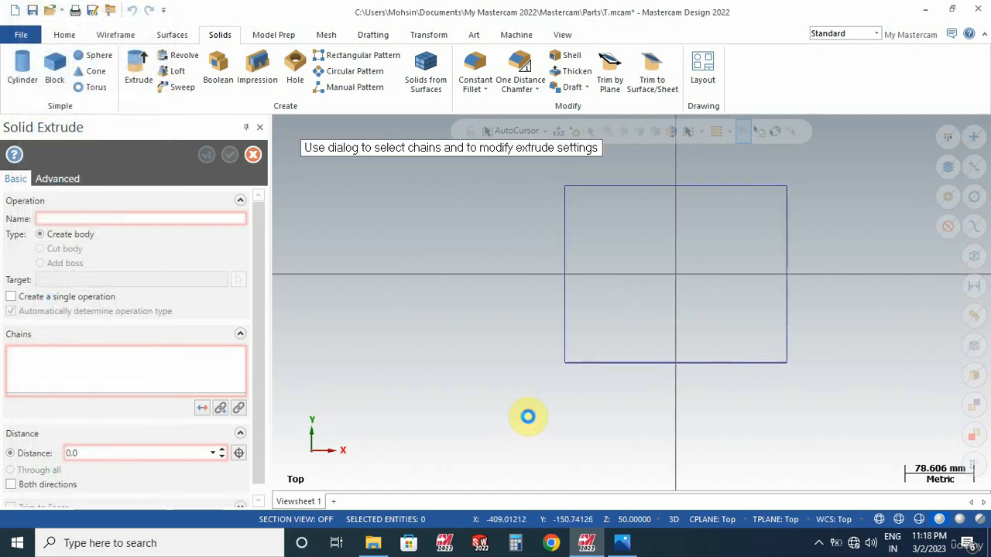
middle_drag(501, 386, 509, 299)
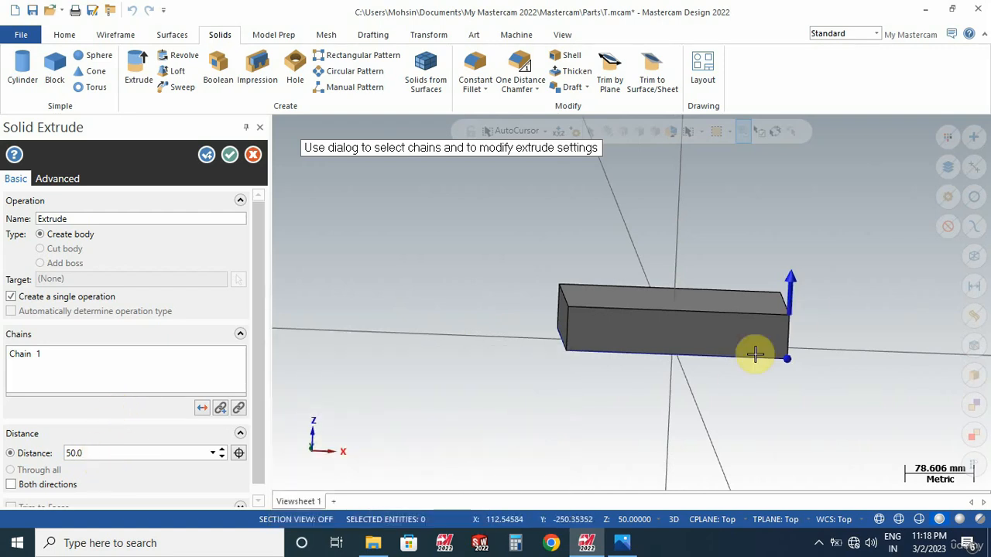
- Reverse the extrusion to run downward, try the both-directions option and turn it off, and finish the body
click(200, 409)
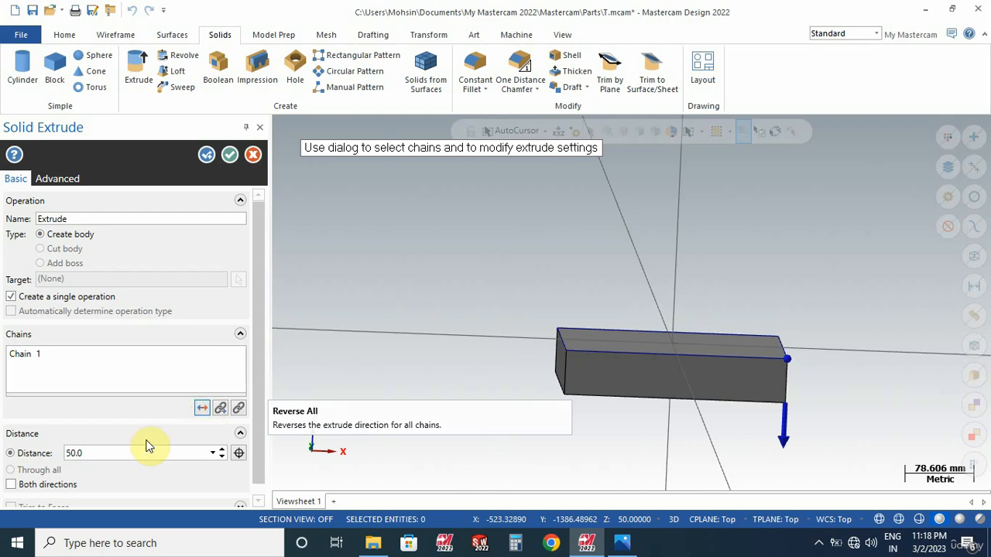
click(11, 485)
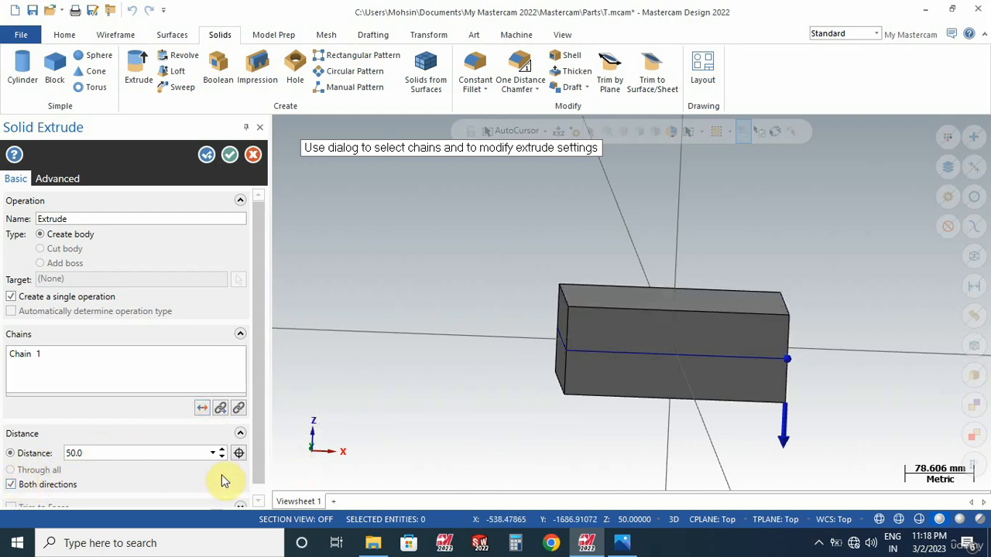
click(20, 486)
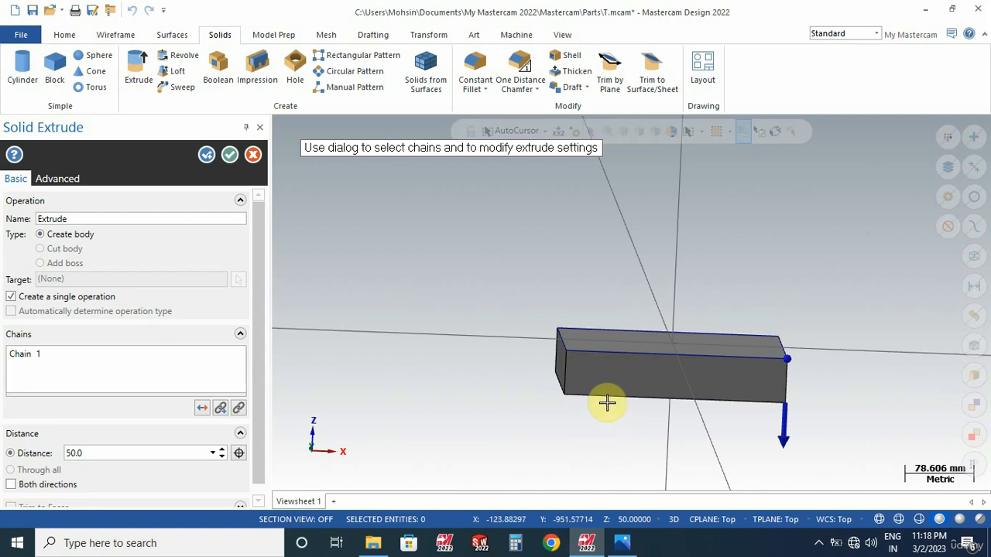
click(229, 155)
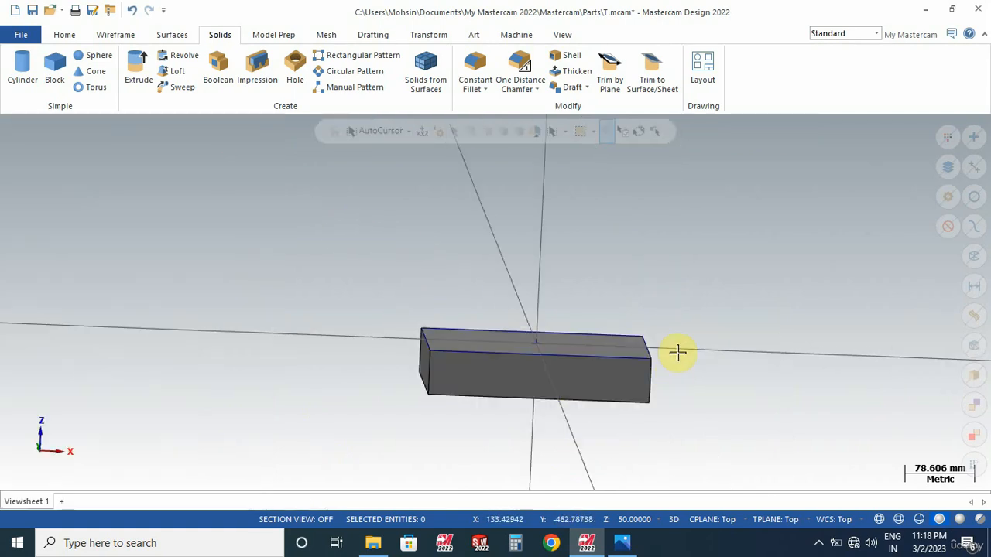
- Switch to the top view of the block and check the central circle's dimensions in the 3rd Example drawing
middle_drag(699, 325, 688, 361)
click(570, 320)
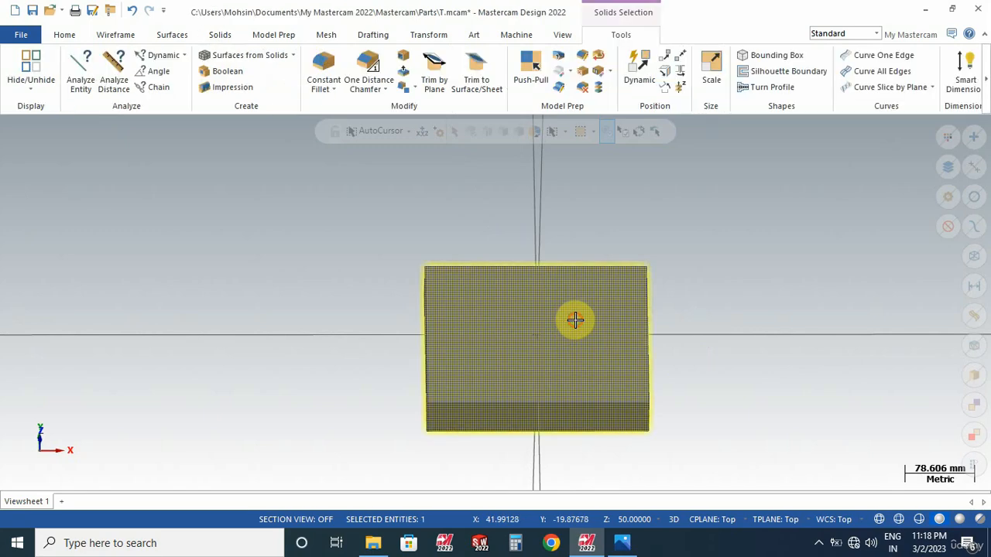
key(Escape)
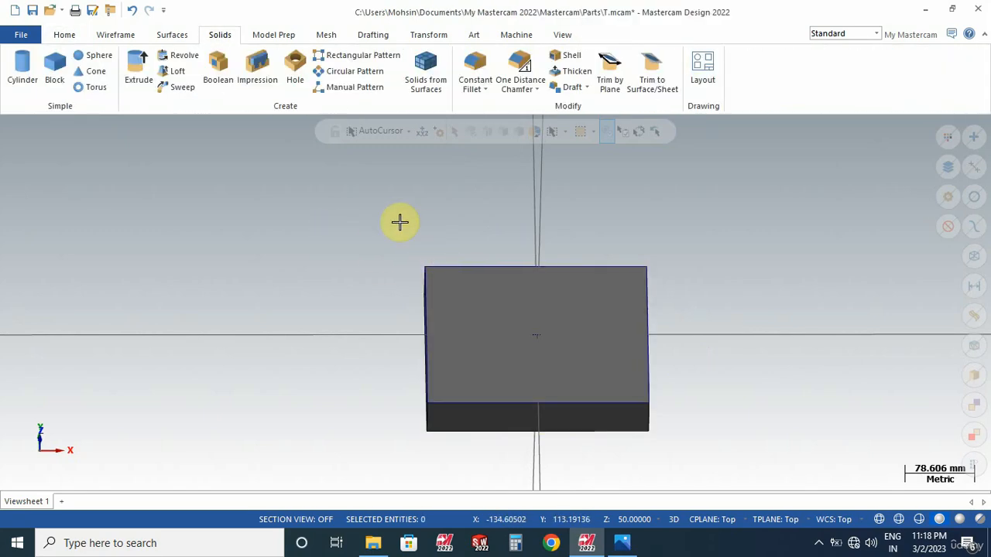
right_click(345, 198)
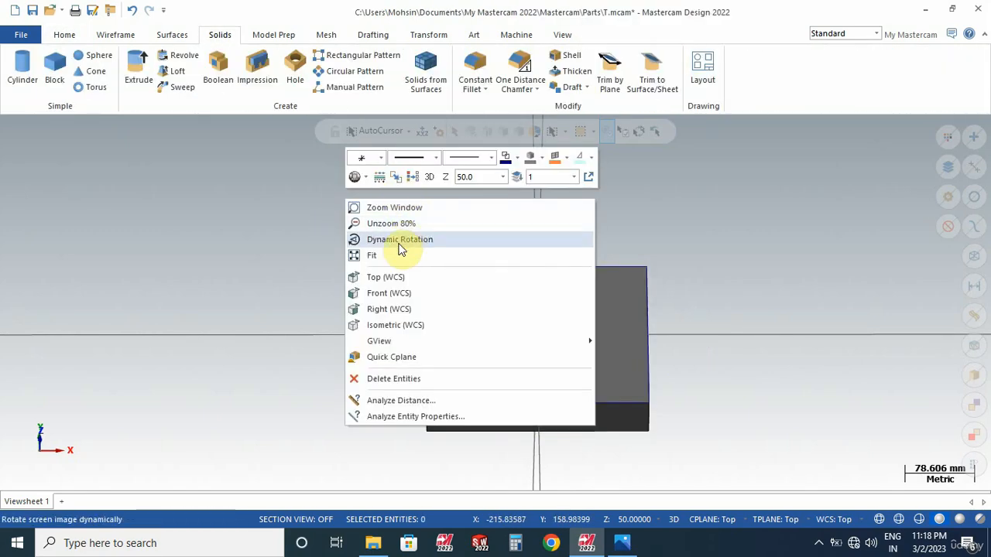
click(388, 276)
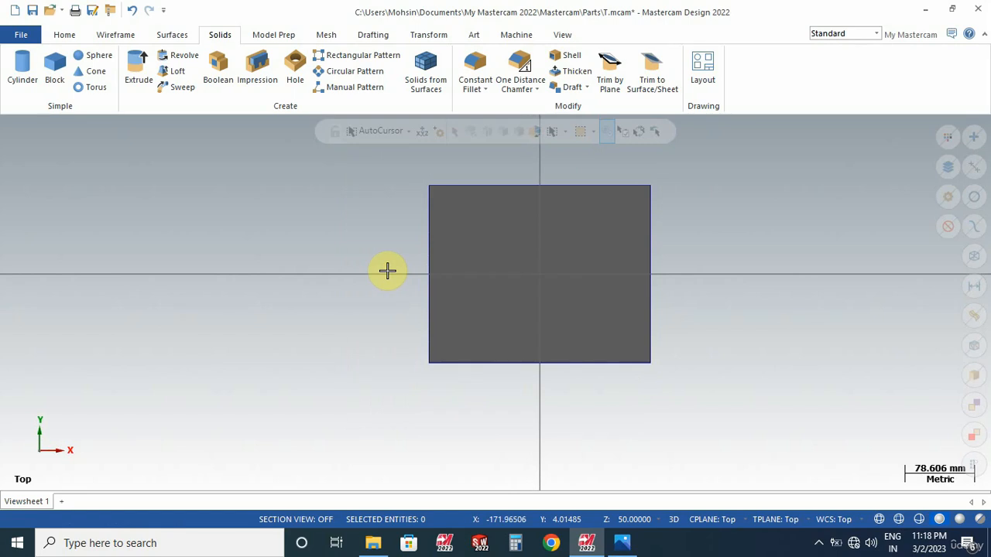
click(623, 544)
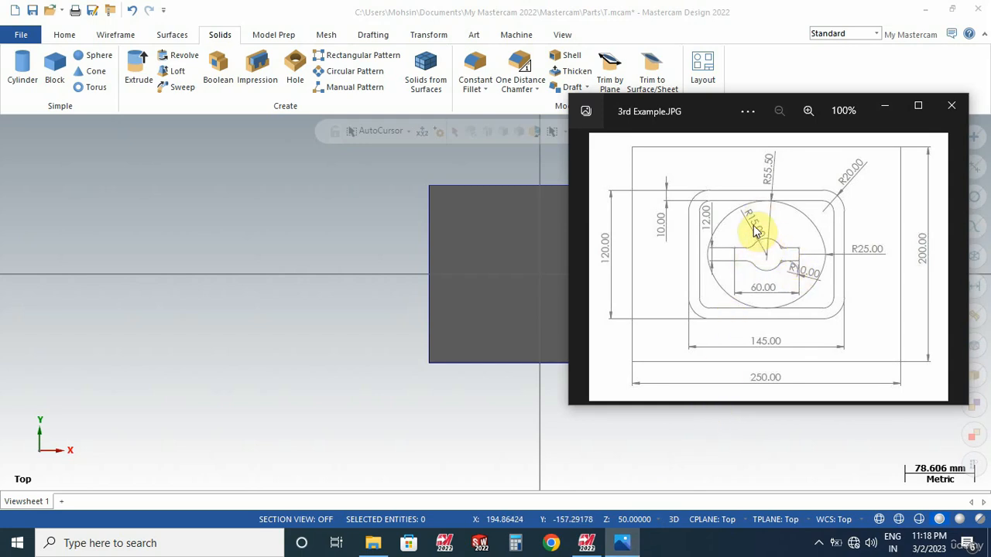
click(882, 108)
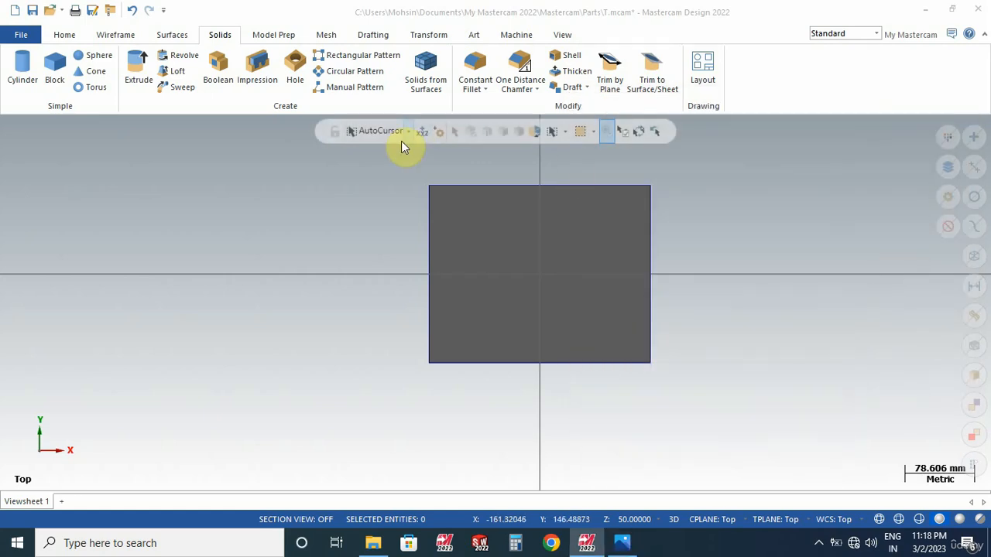
- Draw a wireframe circle centered at the origin with a radius of 15 mm, and finish it
click(116, 35)
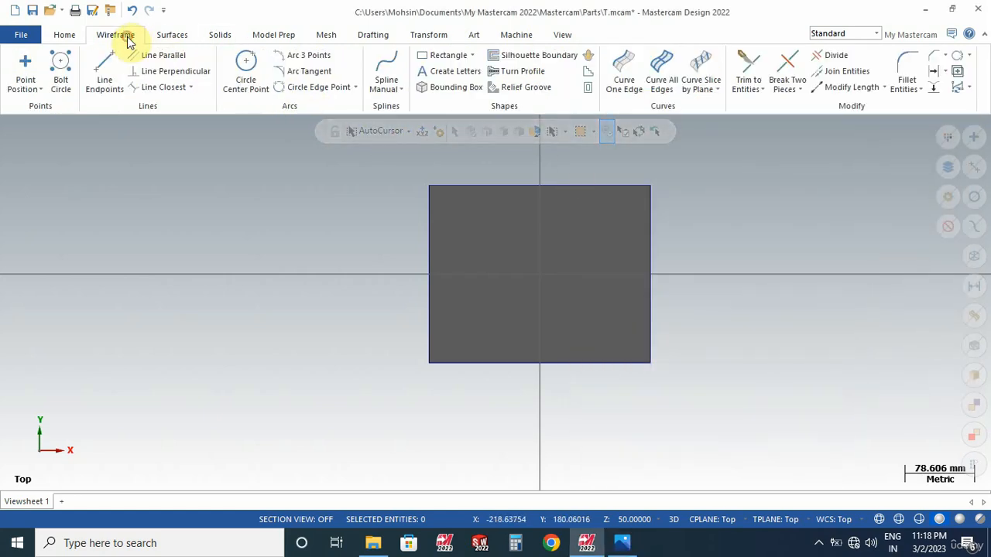
click(246, 73)
click(676, 275)
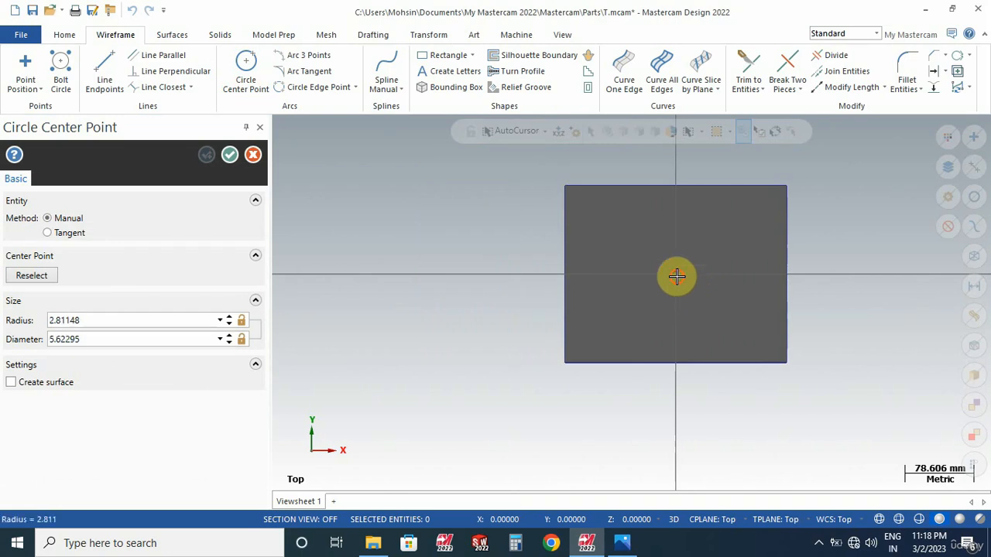
click(133, 321)
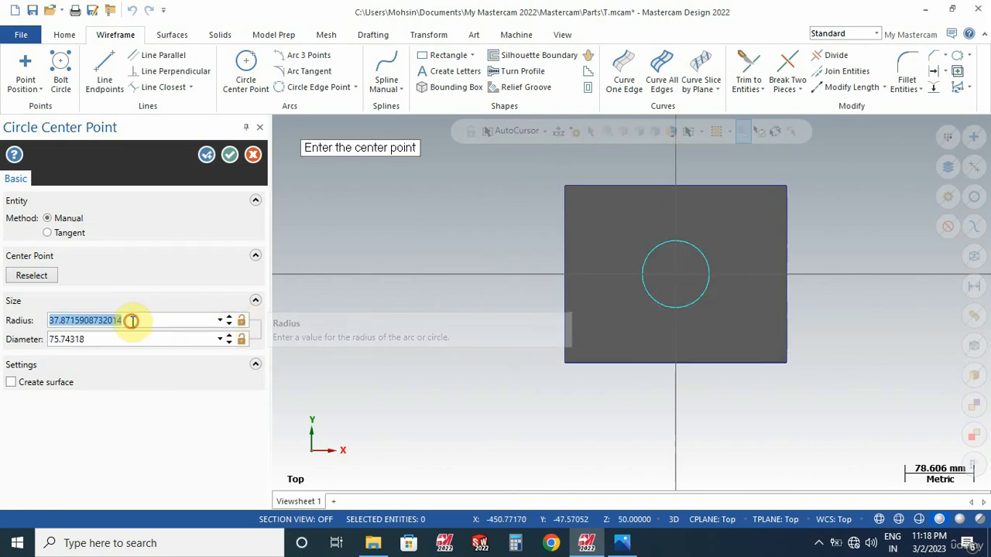
text(15)
key(Return)
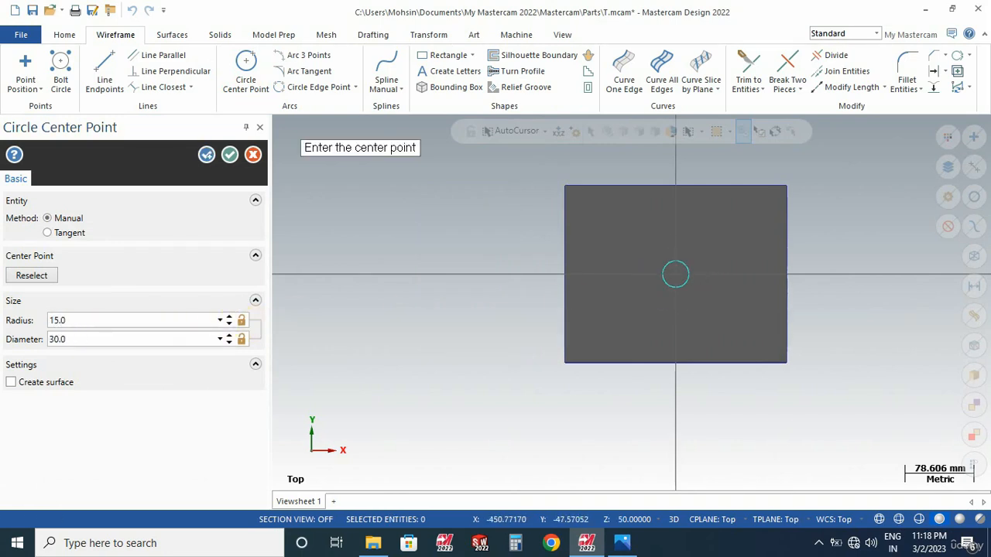
click(233, 158)
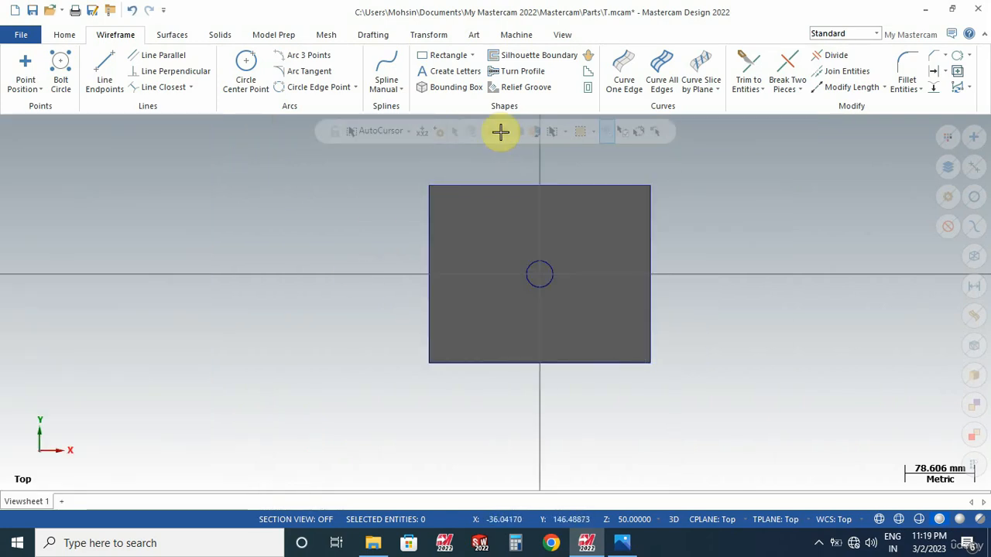
- Chain the circle for a solid extrude and set the operation type to cut body
click(224, 35)
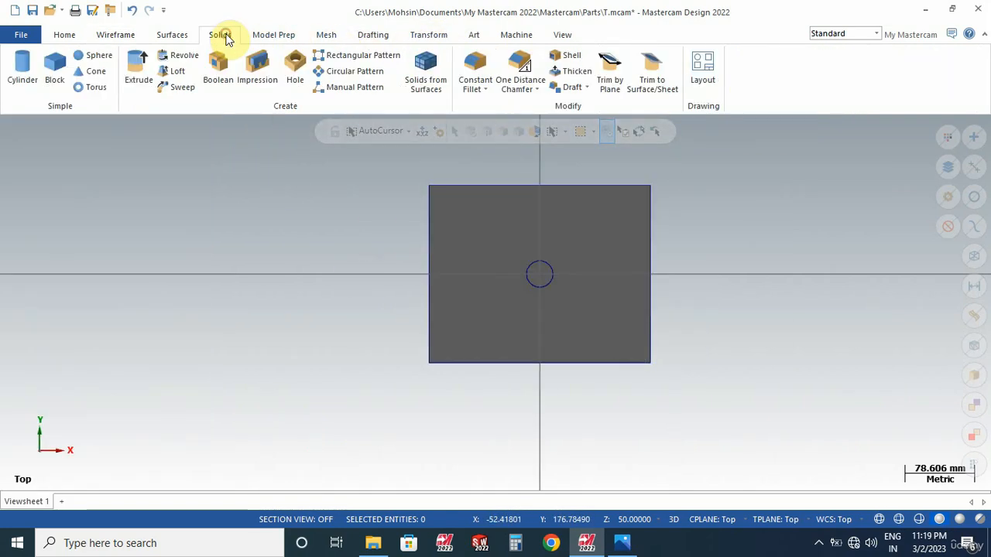
click(142, 77)
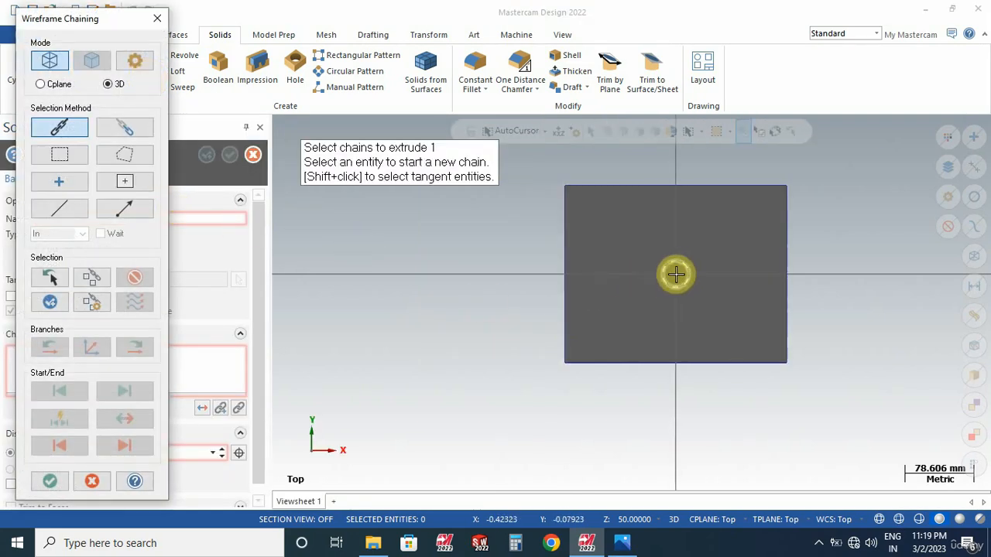
click(682, 266)
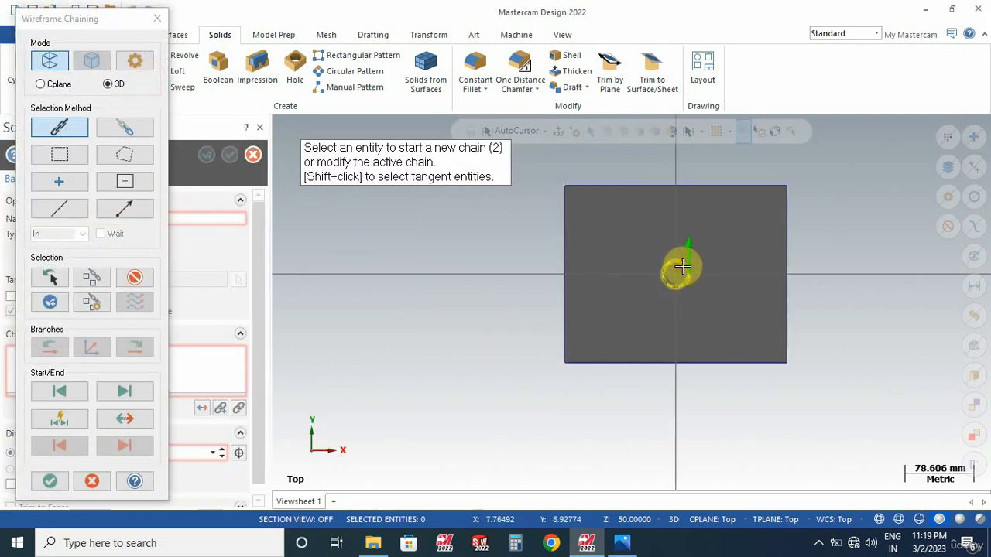
click(57, 480)
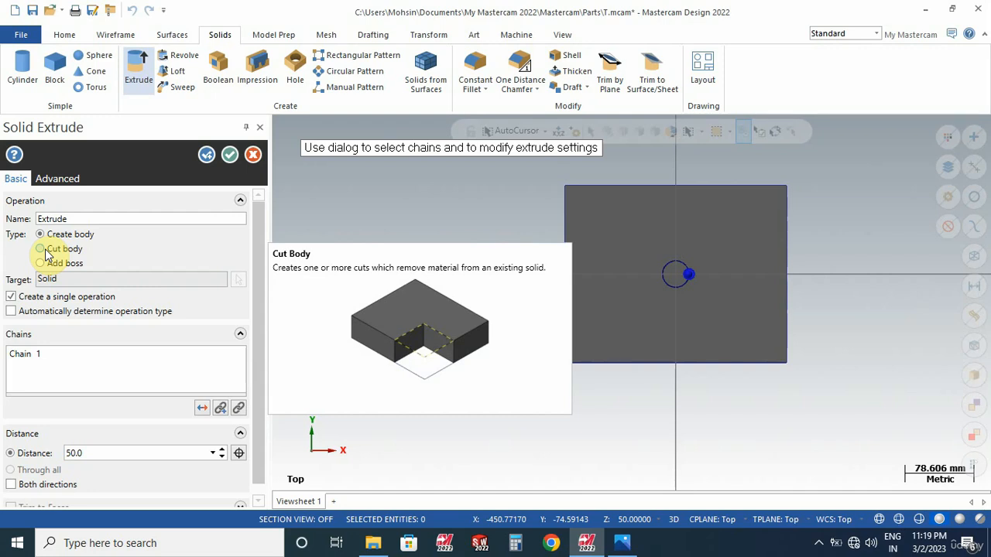
click(44, 251)
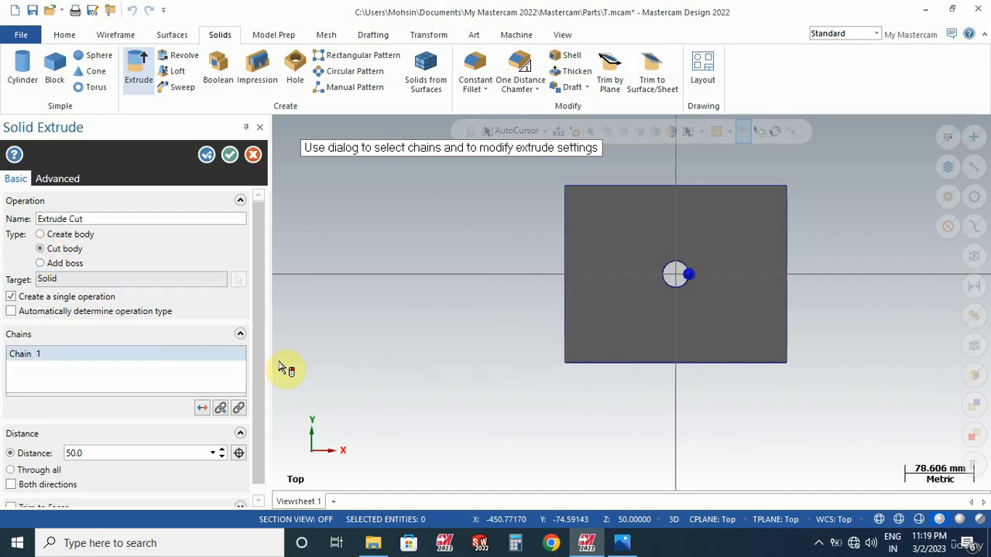
- Try a distance of 40 mm for the circular cut in the block
middle_drag(545, 369, 586, 268)
right_click(588, 270)
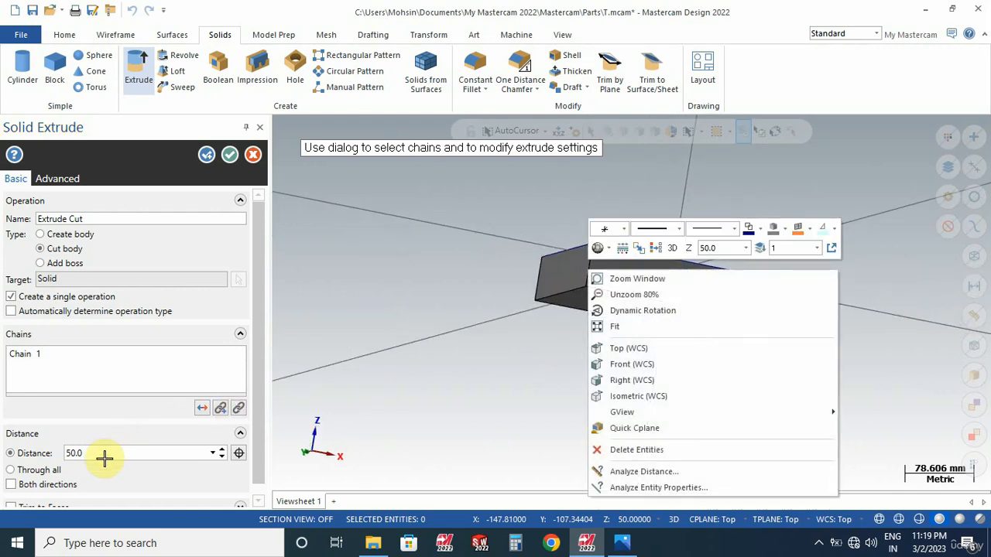
middle_drag(480, 295, 473, 312)
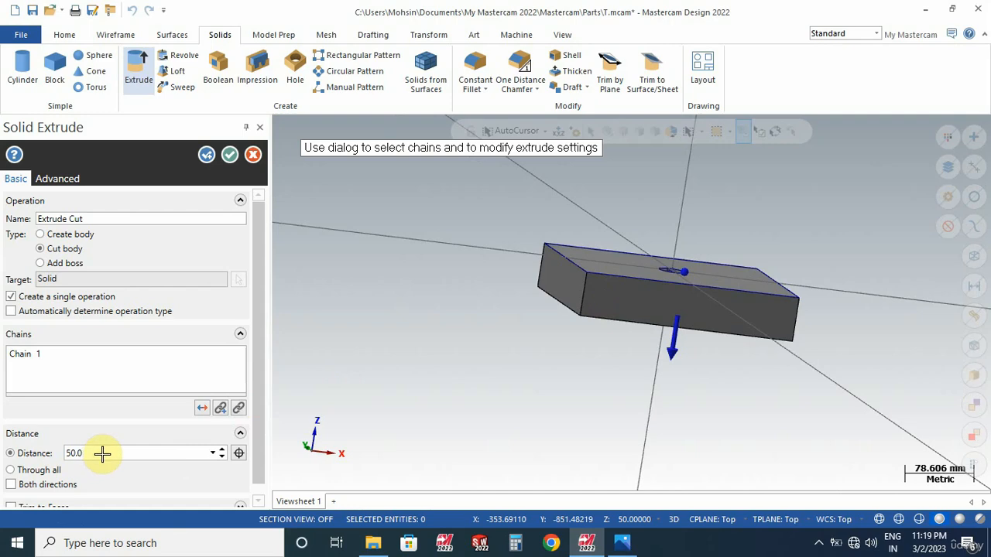
scroll(97, 452, up, 3)
scroll(482, 302, down, 2)
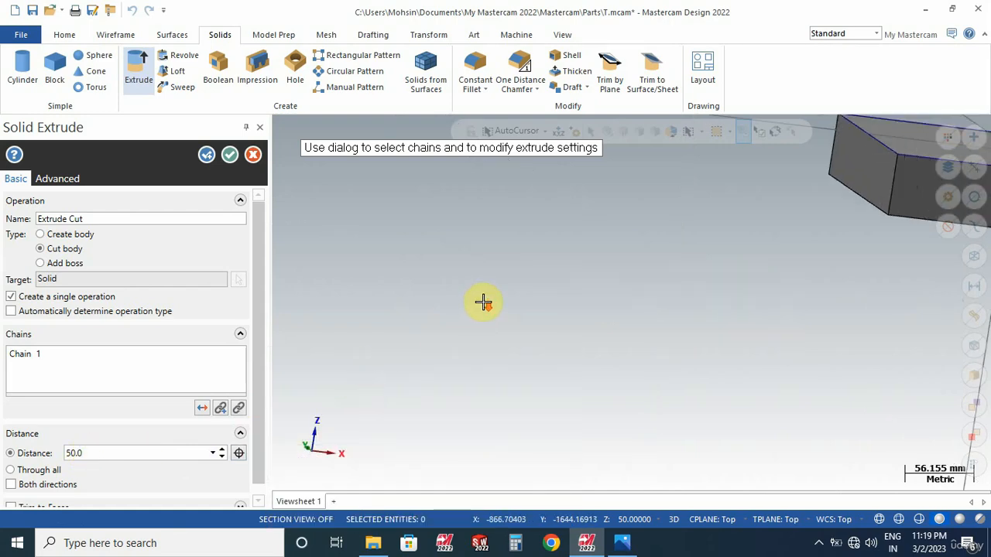
scroll(654, 272, down, 2)
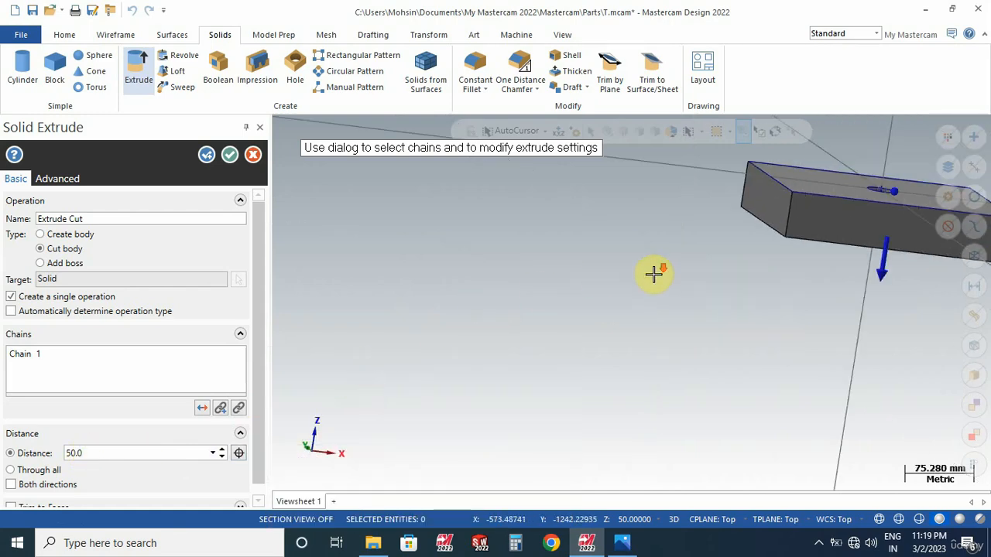
click(222, 457)
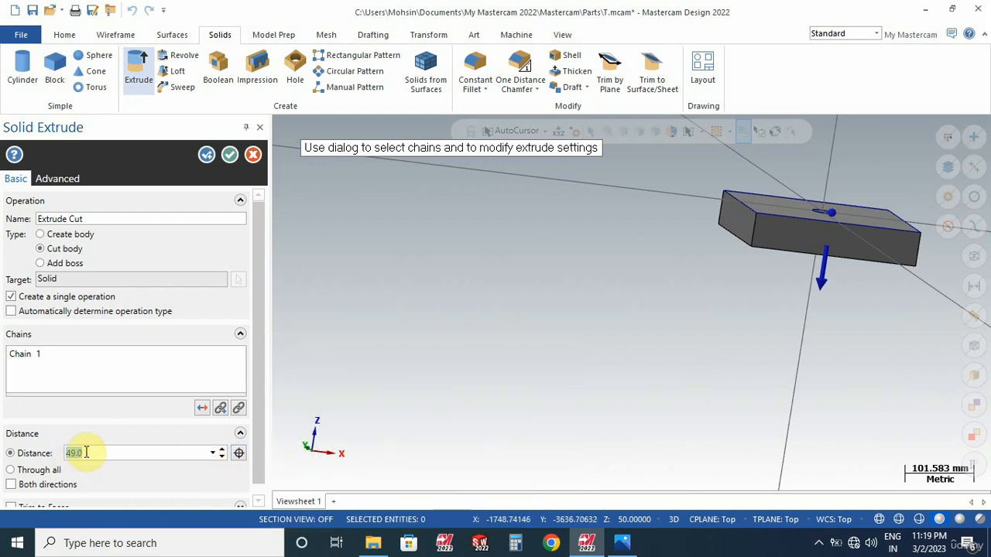
key(Return)
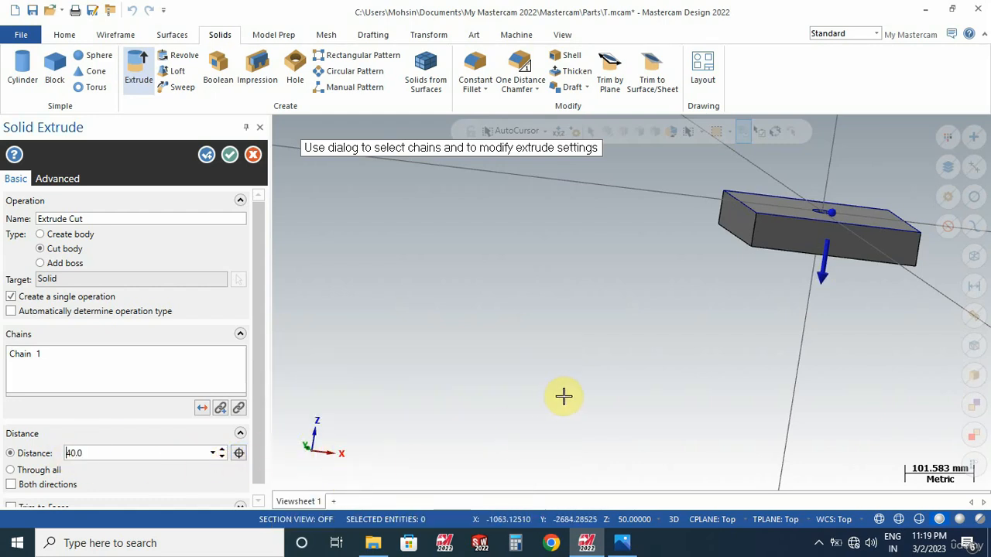
- Set the circular cut's distance to 50 mm and finish the extrude cut
middle_drag(694, 338, 630, 305)
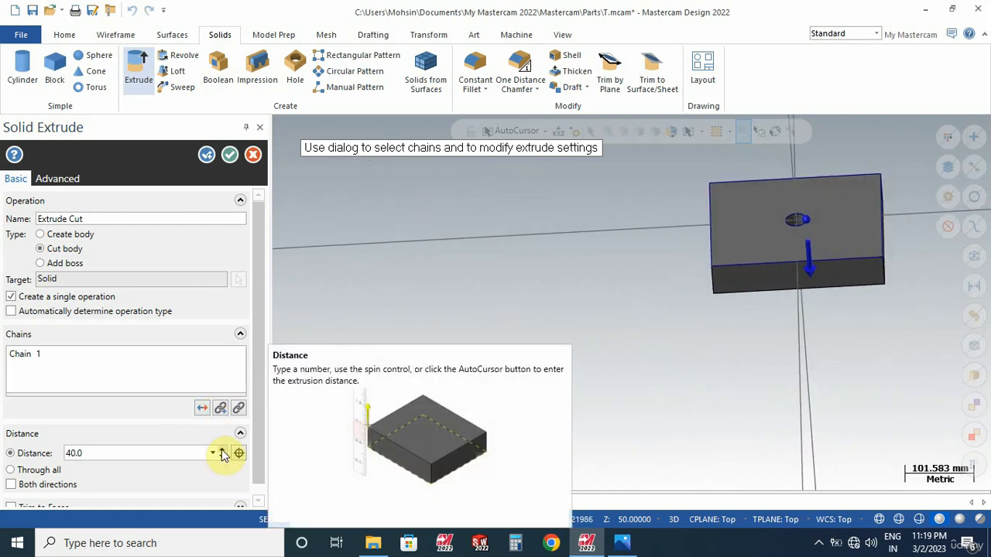
drag(95, 453, 61, 459)
text(5)
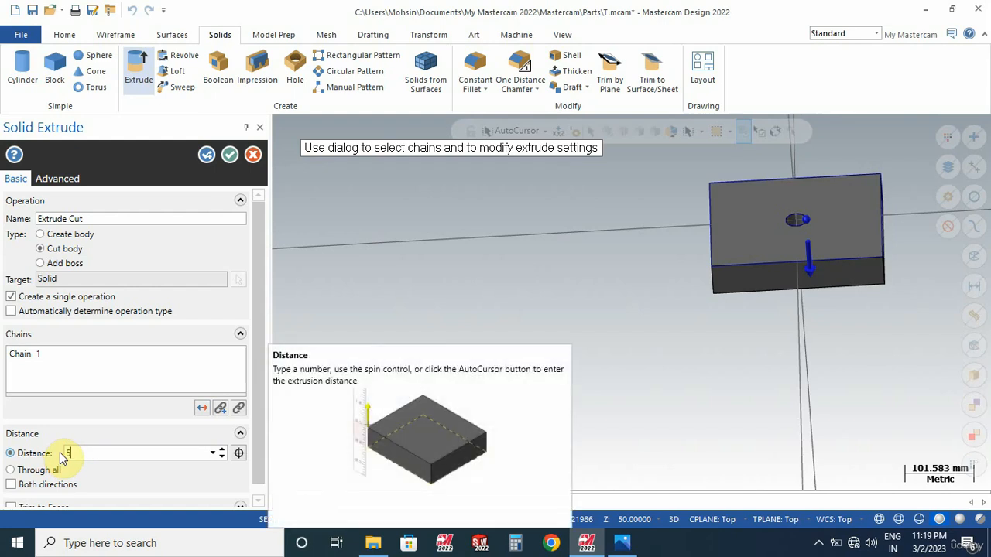
text(0)
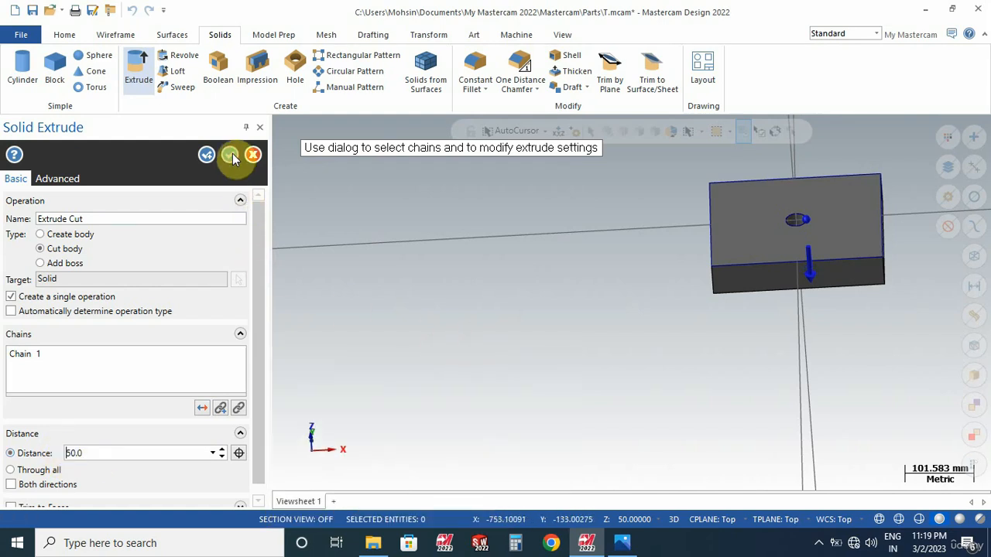
click(230, 154)
- Draw a wireframe rectangle anchored to its center at the origin on the block, about 164 mm wide and 52 mm high
middle_drag(611, 326, 653, 311)
scroll(653, 311, down, 1)
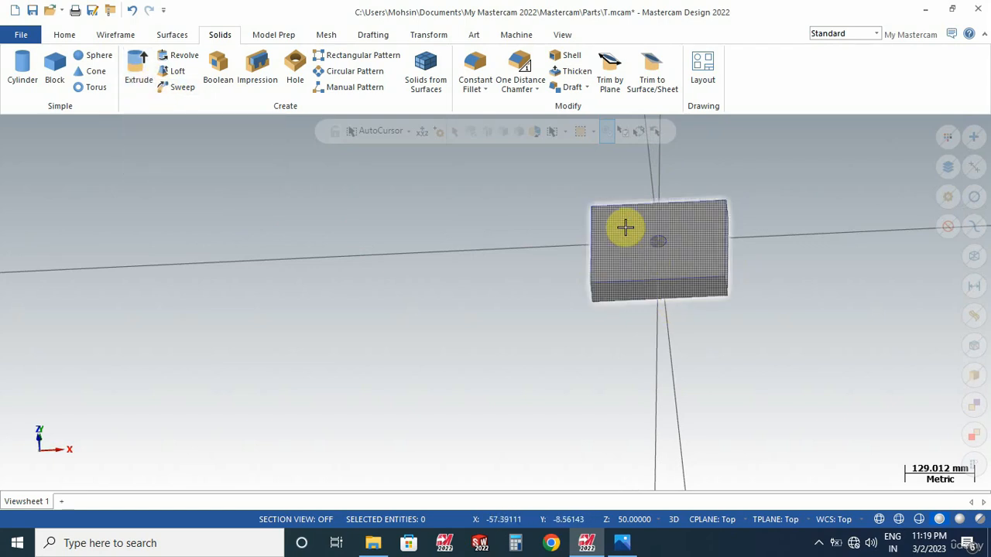
click(124, 36)
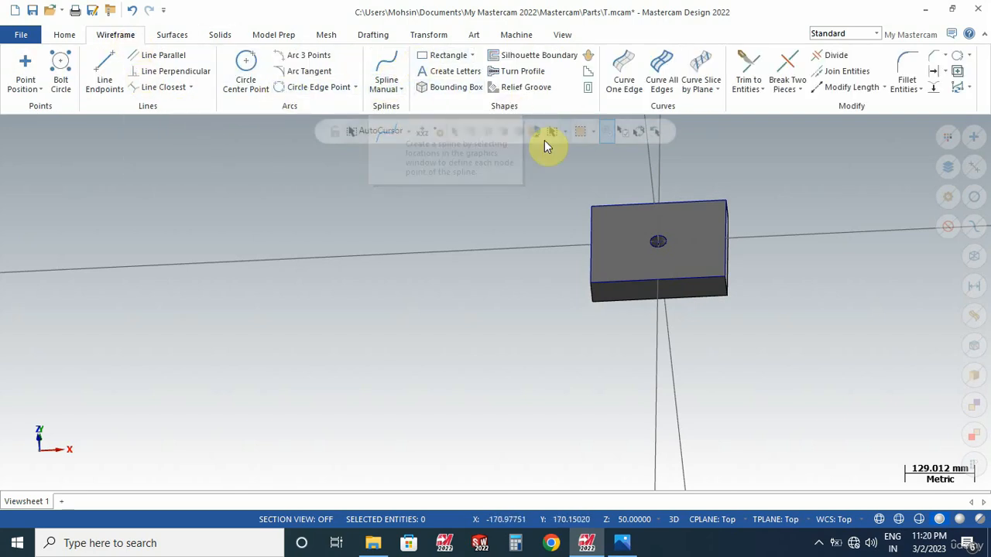
click(446, 57)
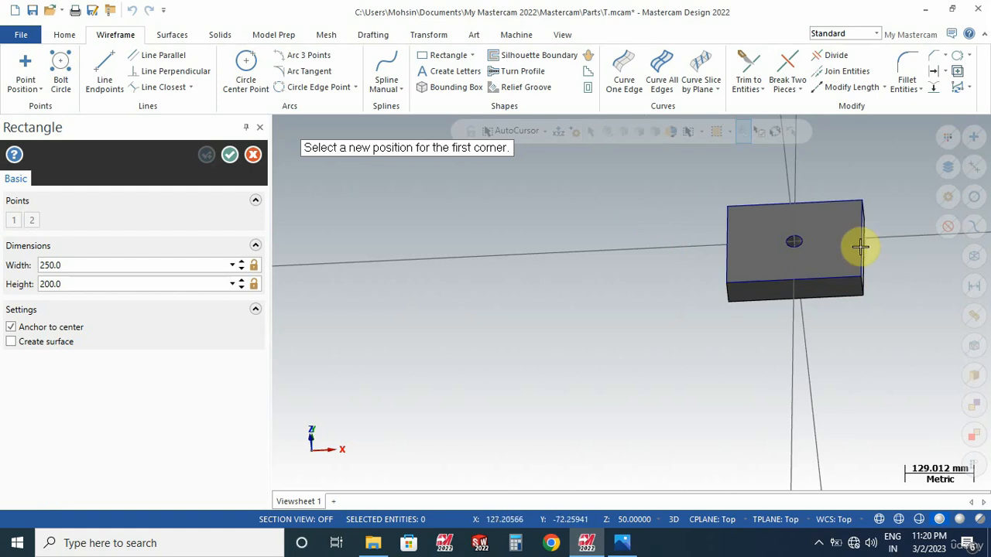
click(847, 228)
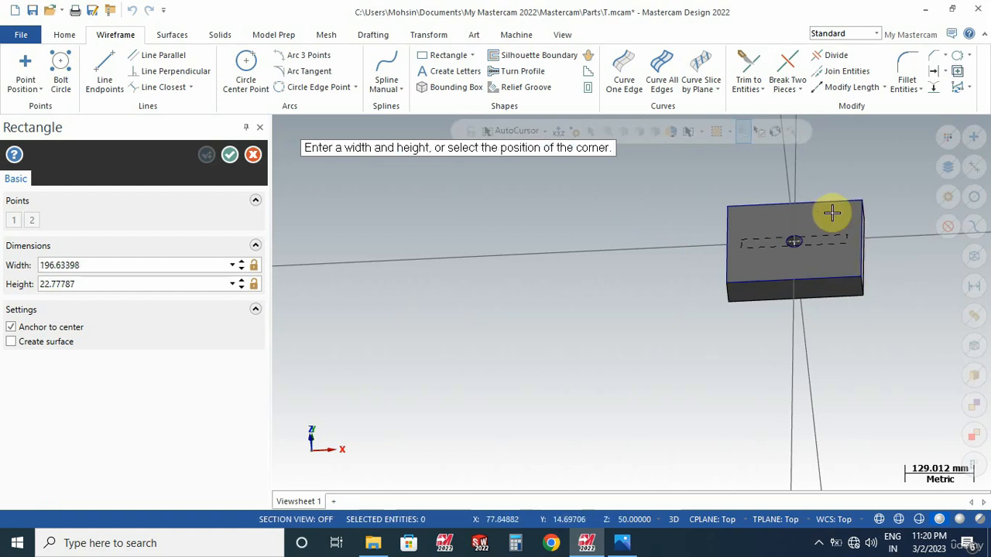
click(836, 209)
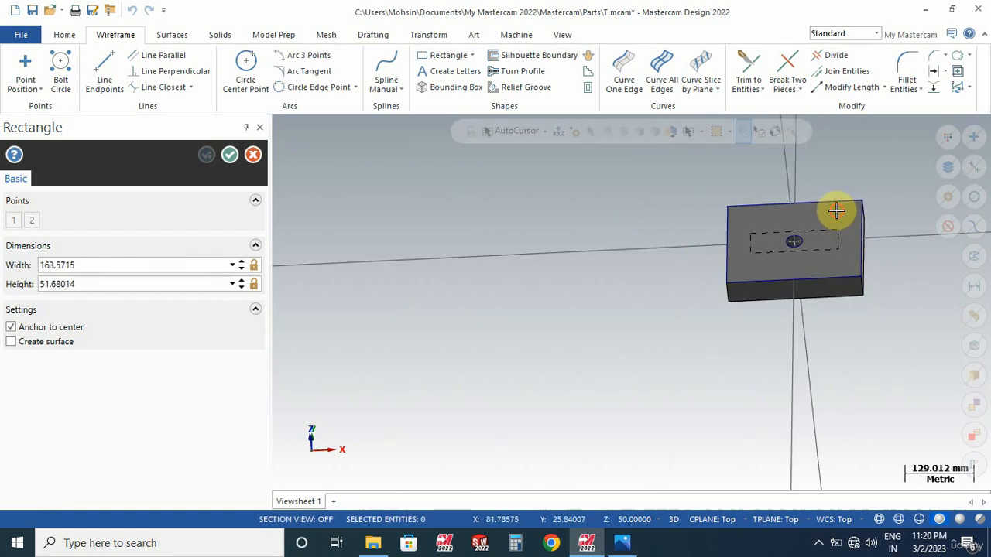
- Set the new rectangle's width and height to 100 mm each, and finish it
click(82, 266)
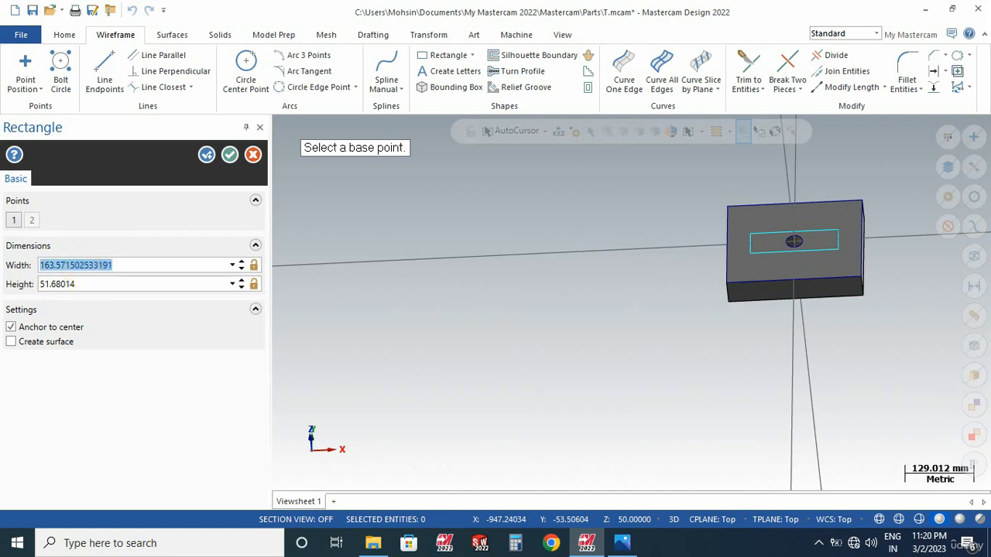
text(100.0)
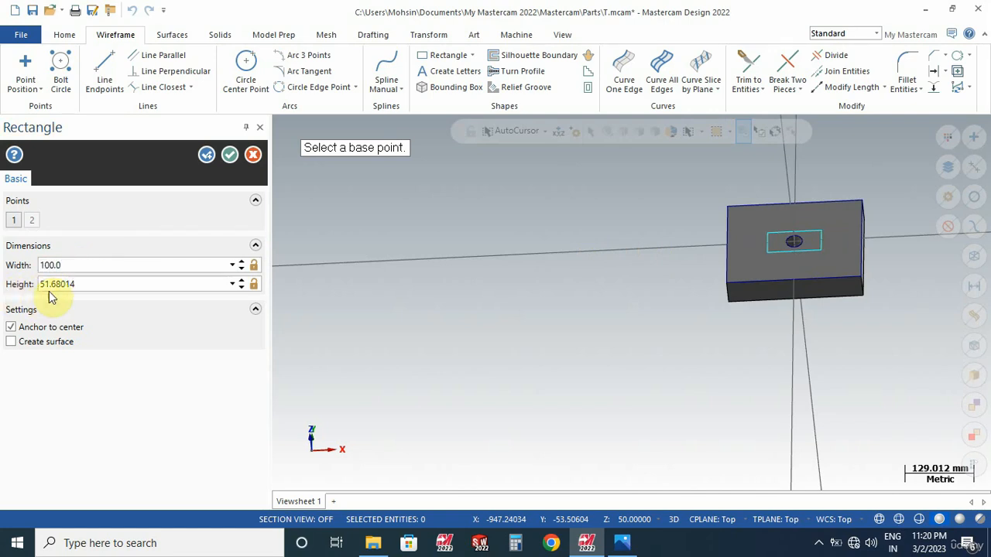
click(75, 284)
text(100.0)
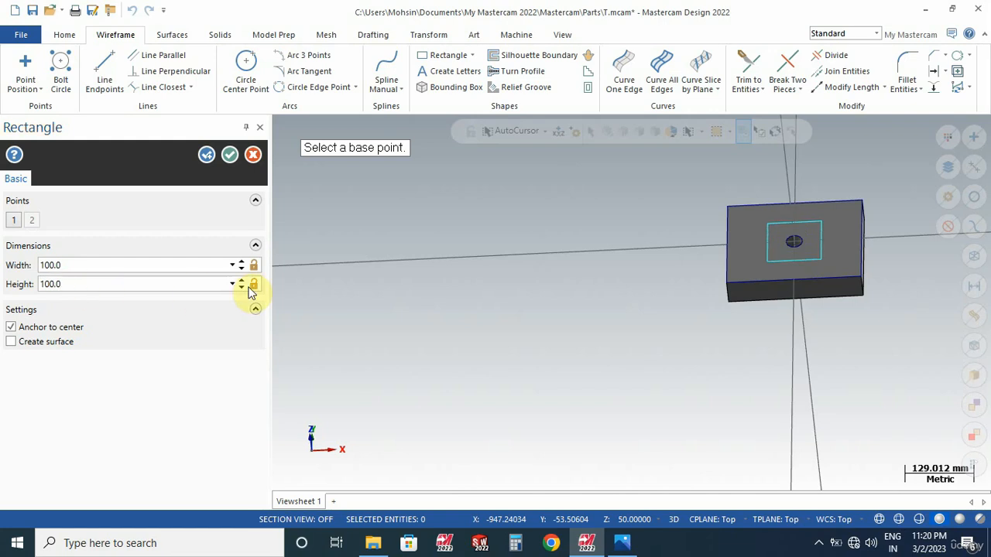
click(230, 157)
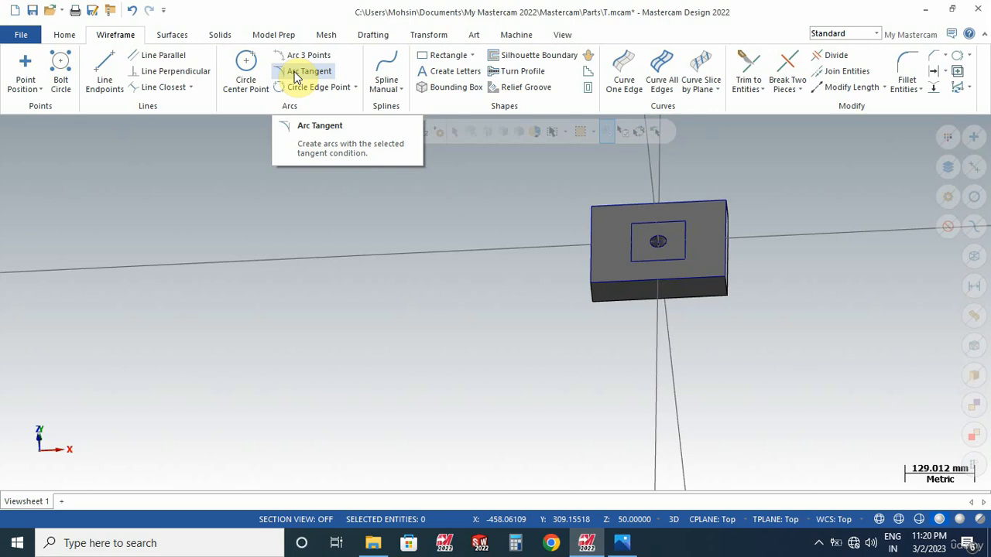
- Extrude the 100 mm square as a cut body 25 mm deep into the block and finish the cut
click(219, 35)
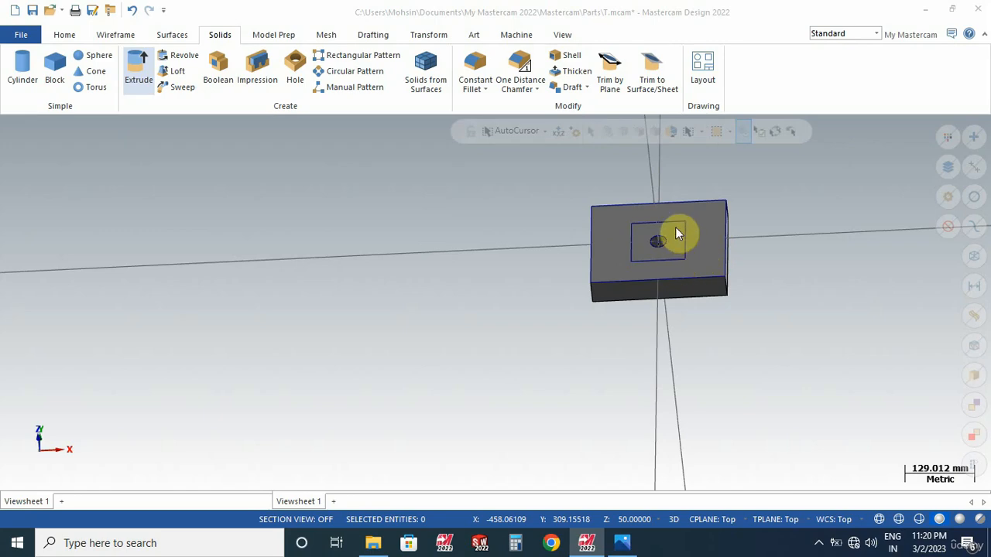
click(790, 225)
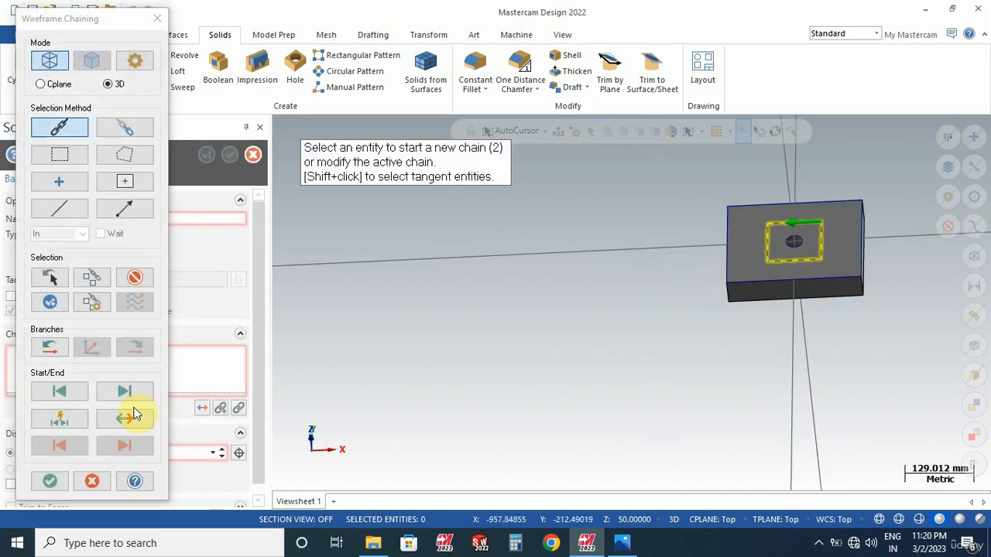
click(62, 479)
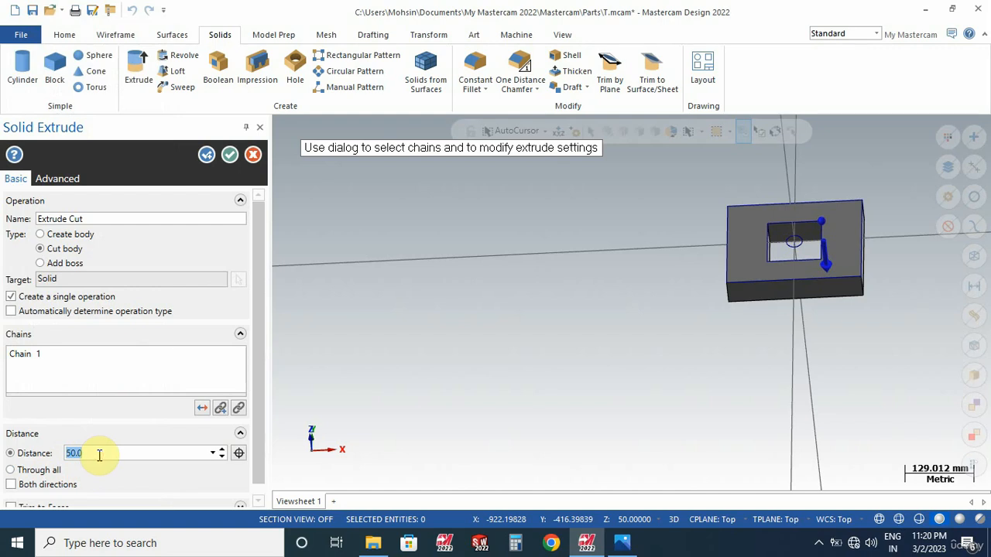
text(250)
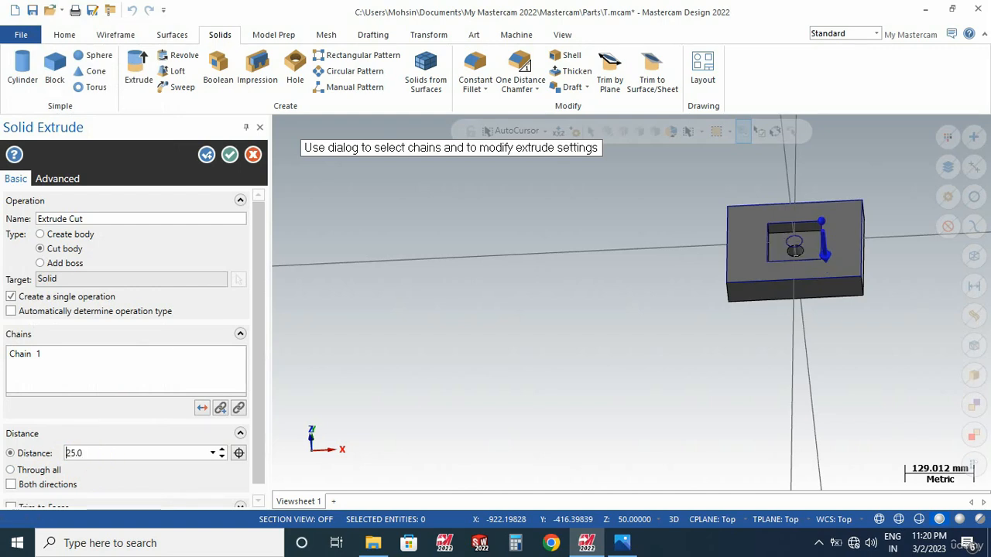
click(231, 156)
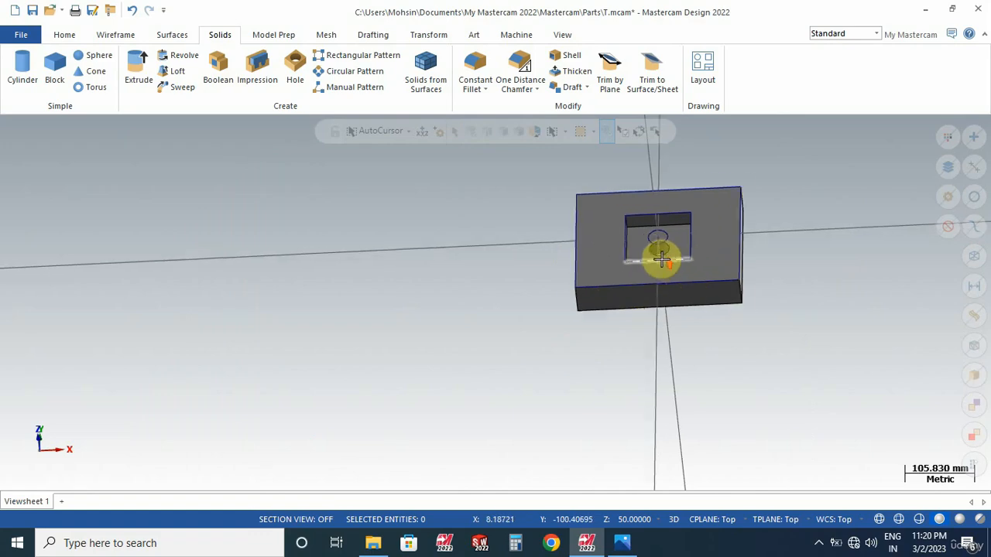
- Start a Constant Fillet and restrict its solid selection to edges only, with body and face selection off
scroll(661, 260, up, 4)
mouse_move(727, 270)
middle_down()
mouse_move(715, 308)
mouse_move(739, 256)
middle_up()
scroll(686, 312, down, 3)
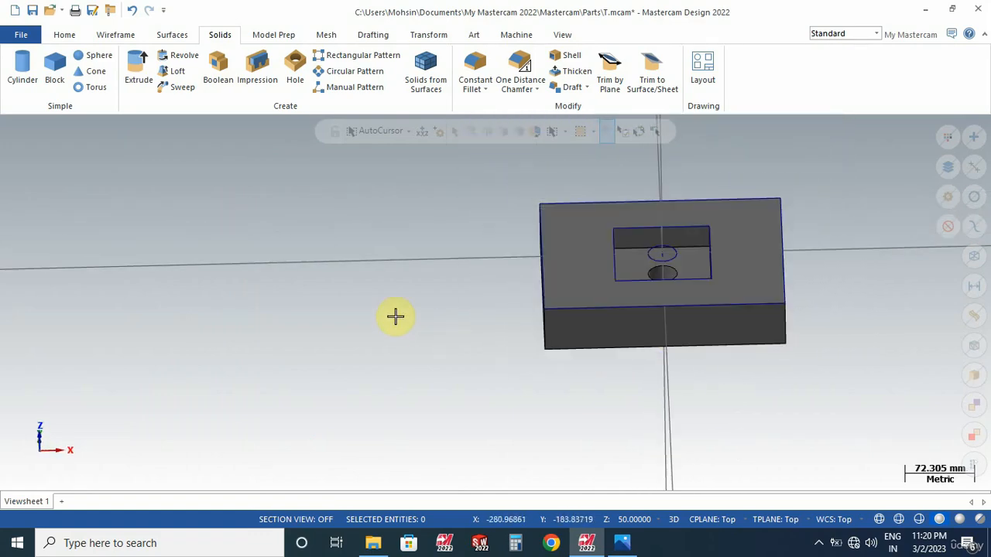
middle_drag(575, 381, 777, 376)
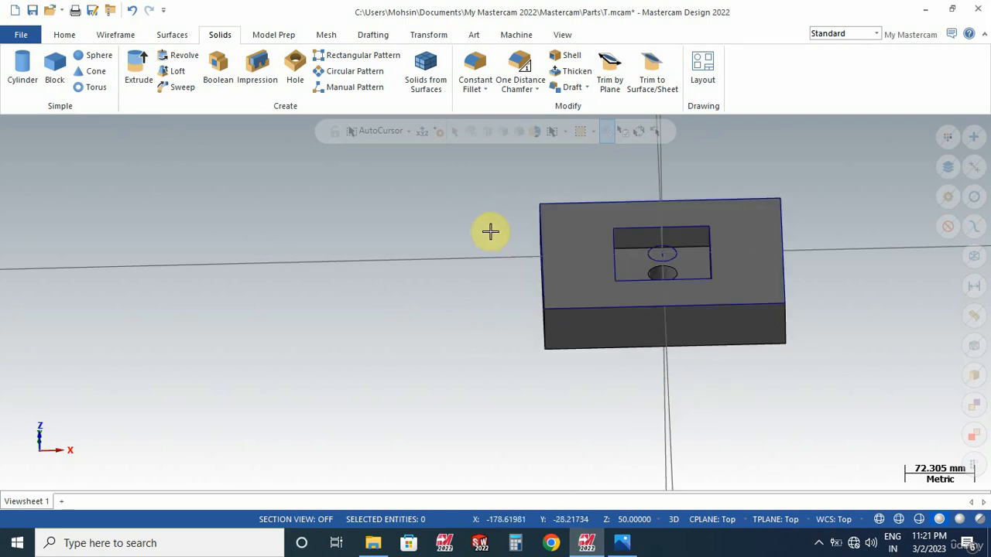
click(476, 86)
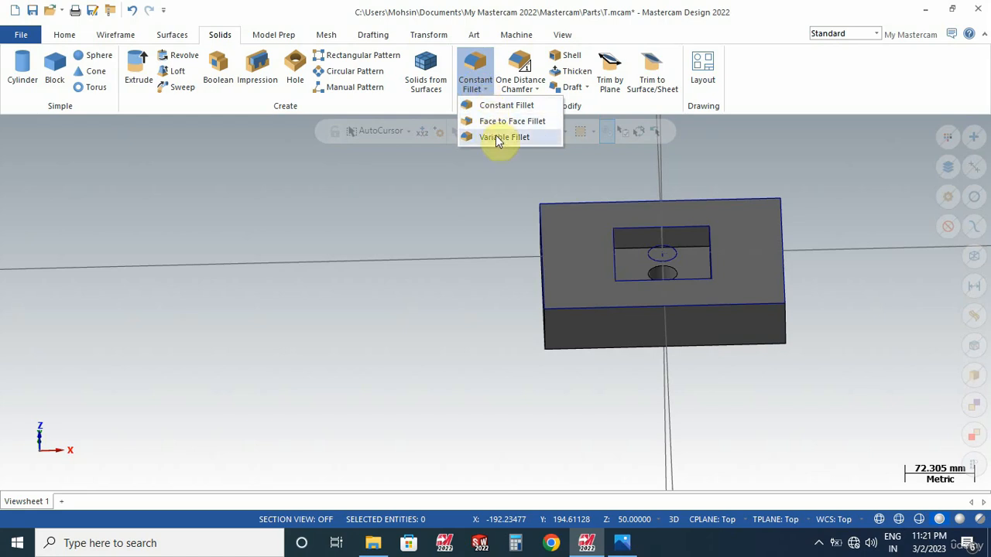
click(479, 66)
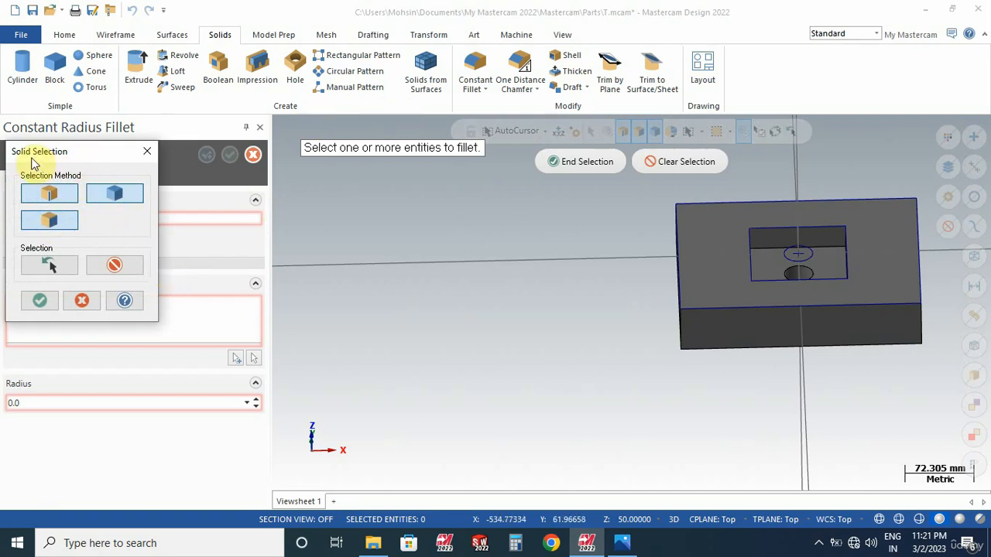
click(126, 195)
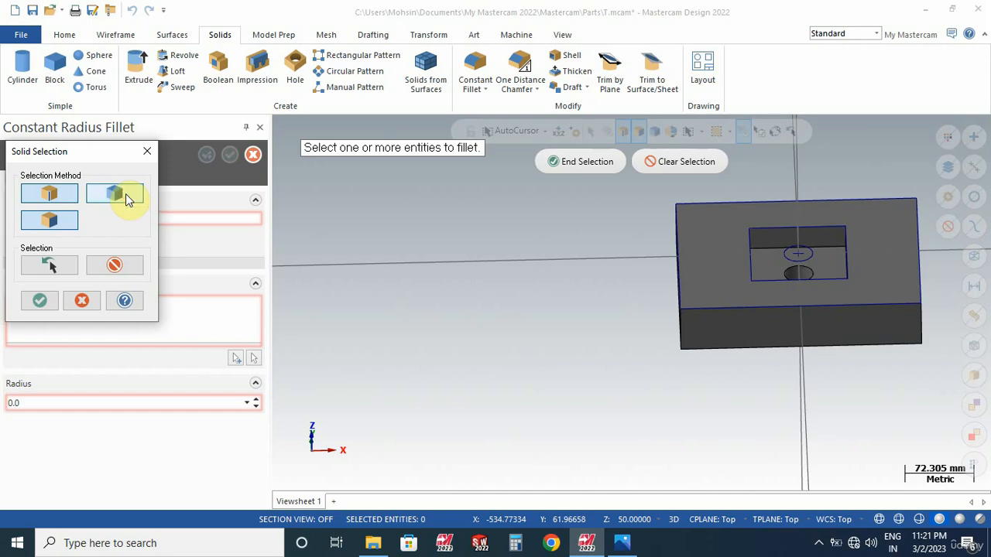
click(57, 219)
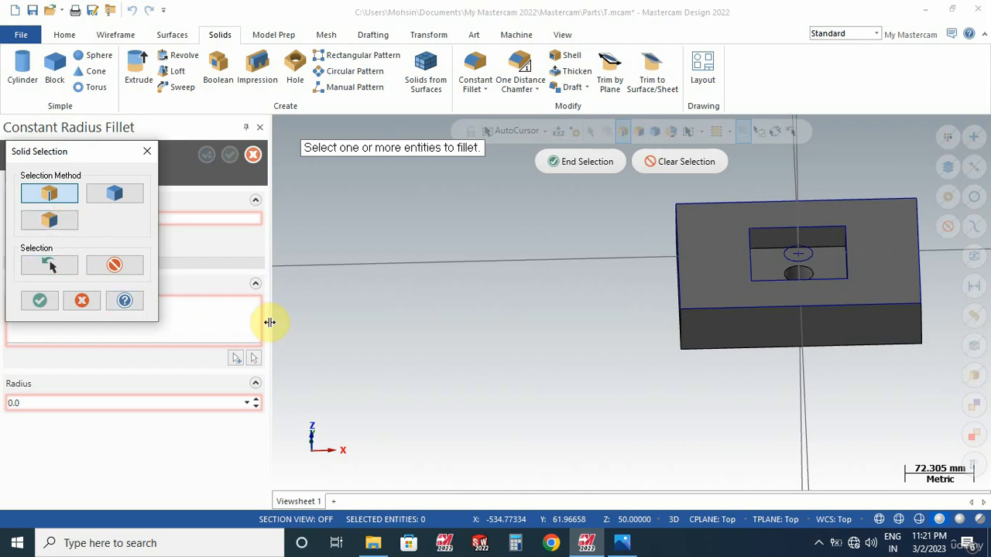
click(62, 196)
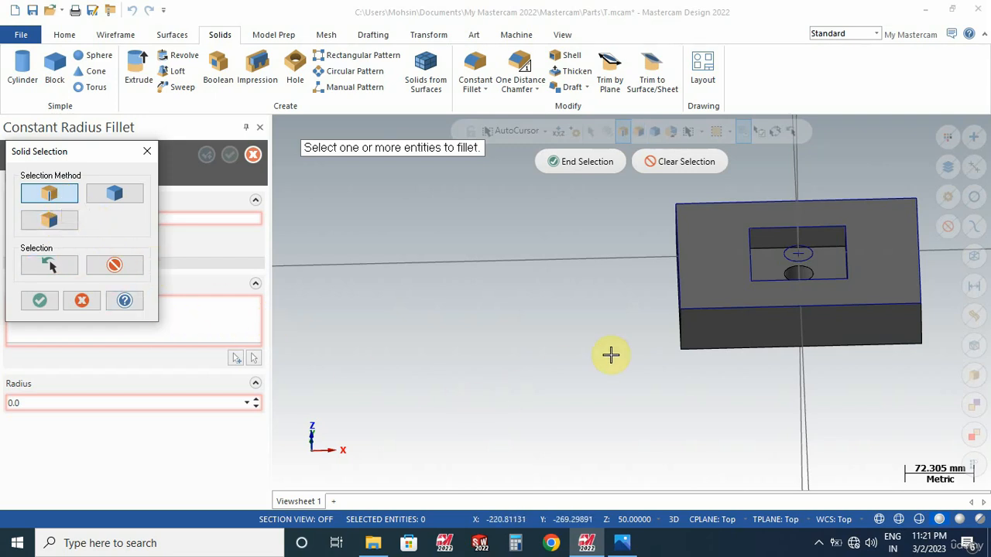
- Select the four vertical outer corner edges of the block for the constant radius fillet
middle_drag(610, 354, 644, 360)
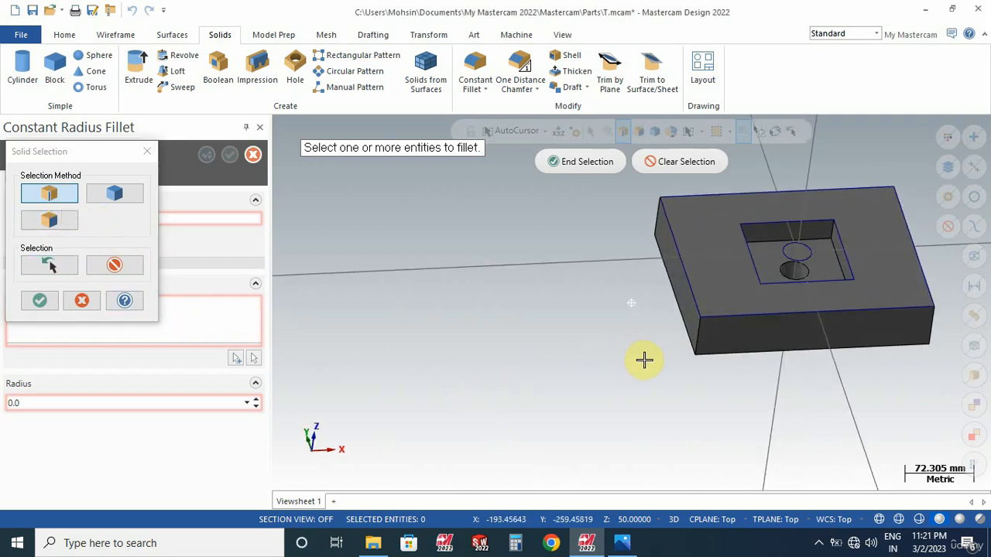
click(698, 342)
middle_drag(699, 380, 632, 387)
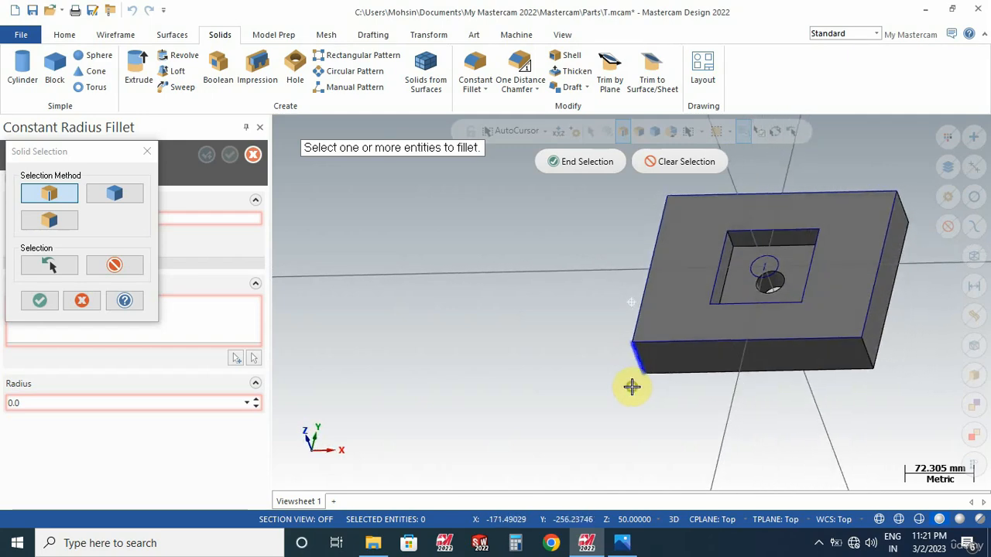
click(867, 353)
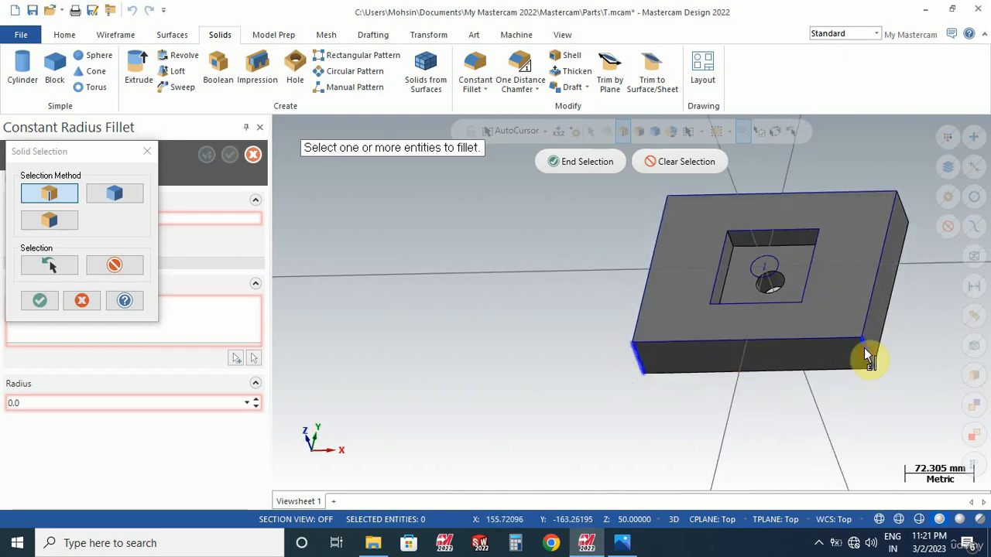
click(907, 210)
middle_drag(794, 247, 880, 238)
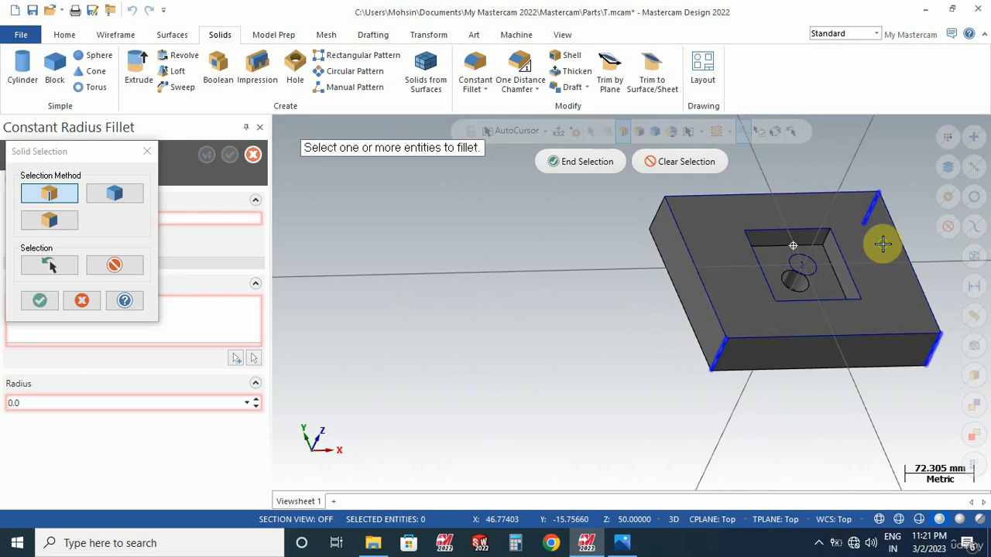
click(654, 214)
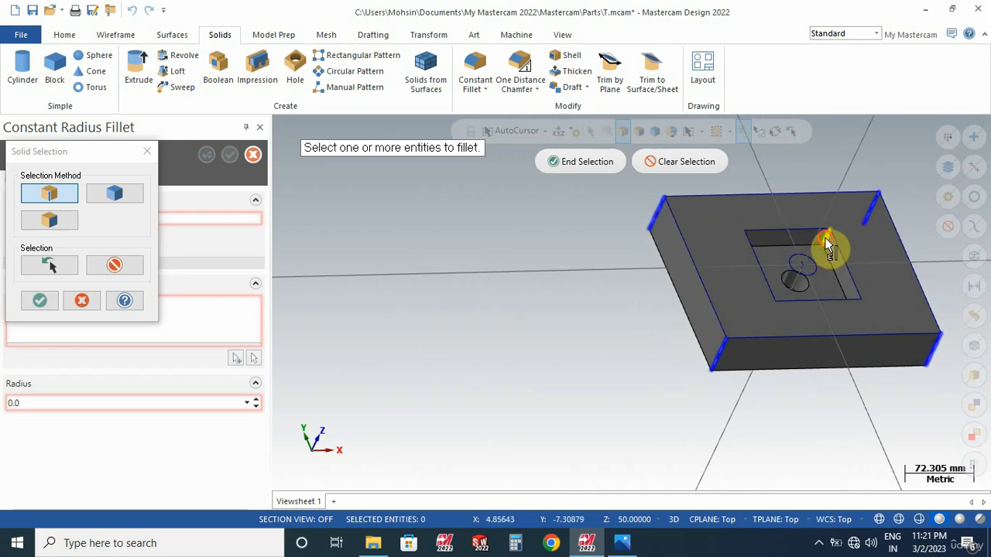
- Add the four vertical corner edges of the square pocket to the fillet and end the selection
middle_drag(824, 242, 725, 276)
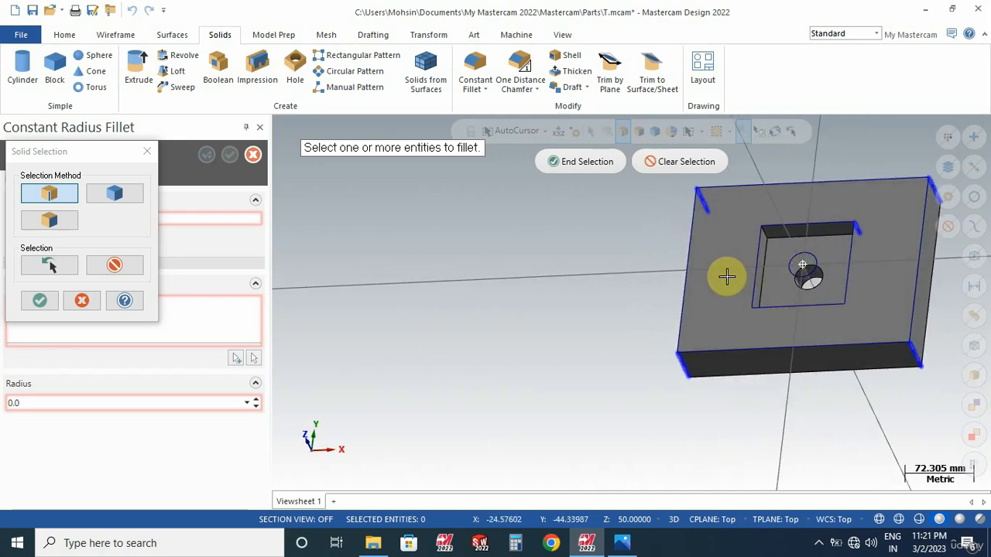
right_click(770, 263)
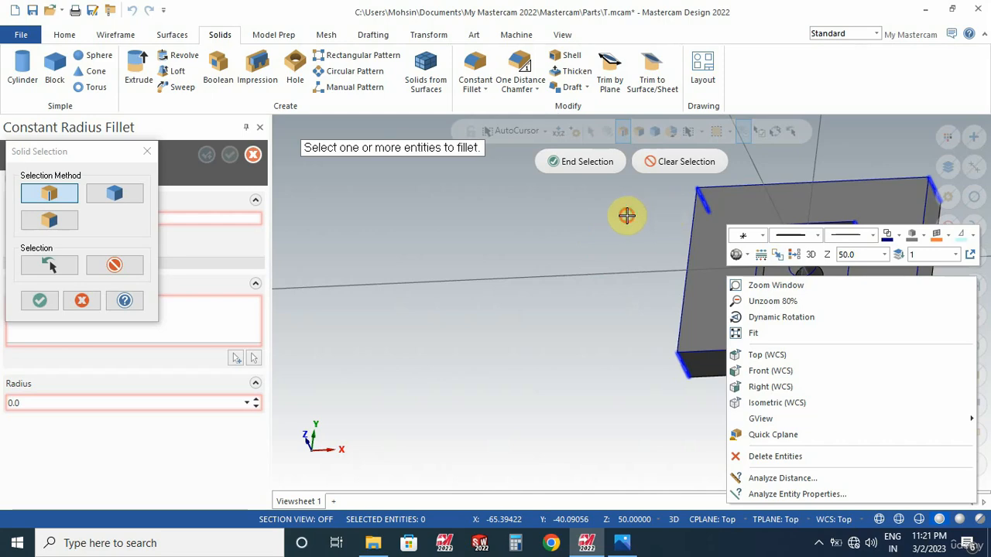
middle_drag(628, 215, 765, 237)
scroll(765, 238, up, 1)
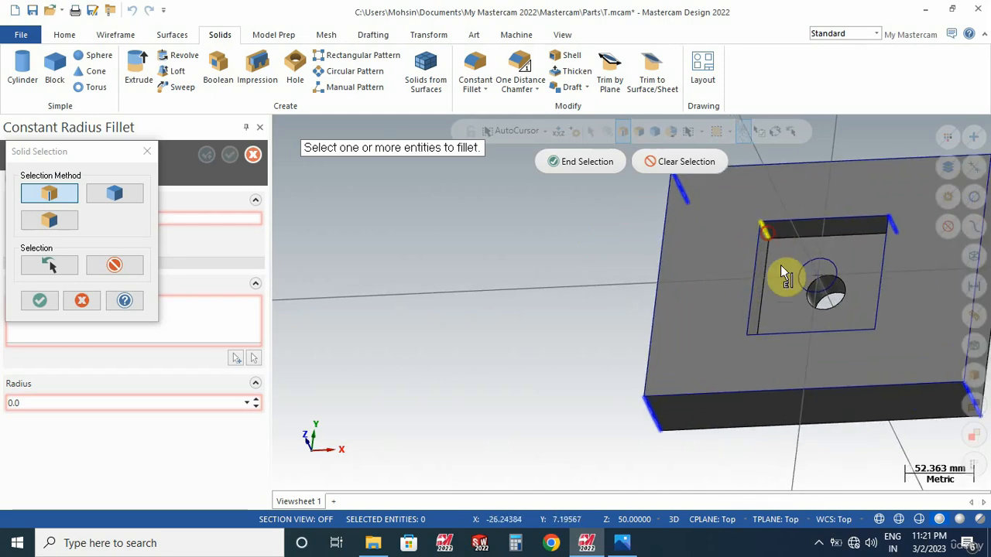
middle_drag(785, 276, 761, 355)
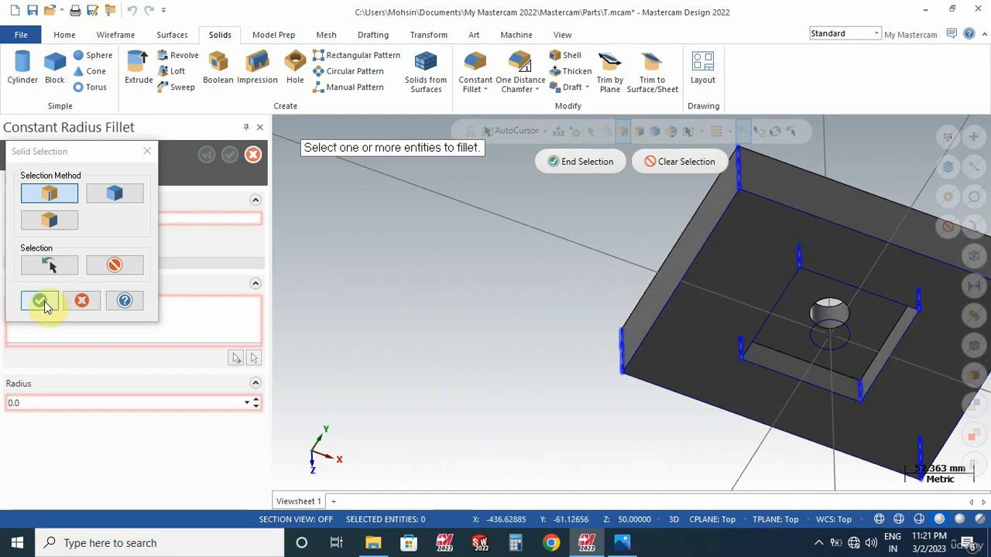
click(585, 163)
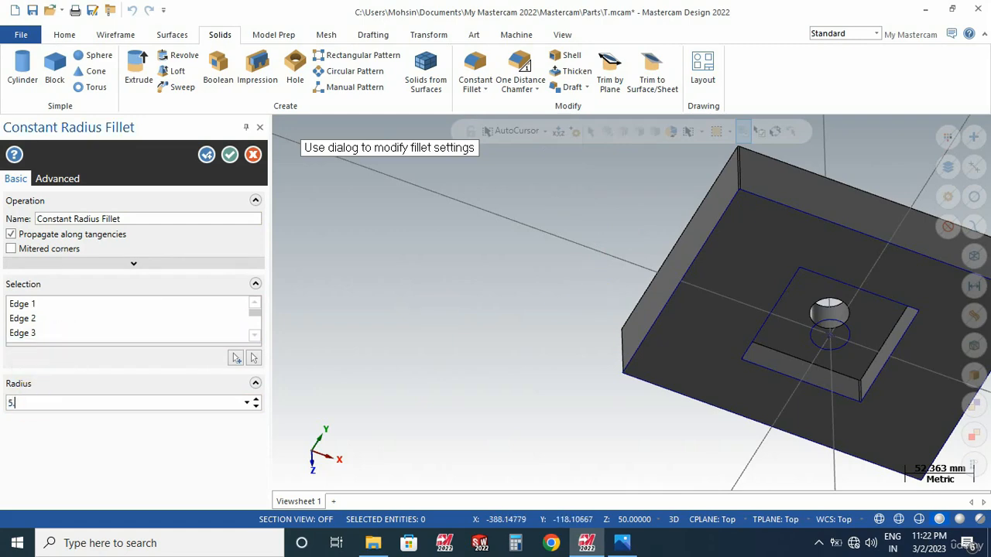
- Set the fillet radius to 5 mm for the selected corner edges and finish the fillet
key(Return)
middle_drag(510, 295, 510, 259)
right_click(510, 259)
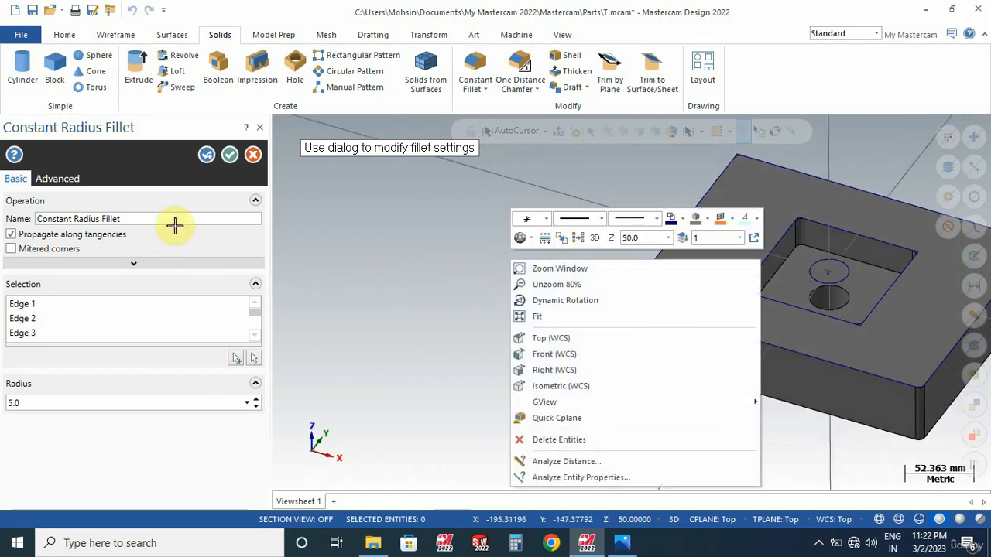
click(229, 155)
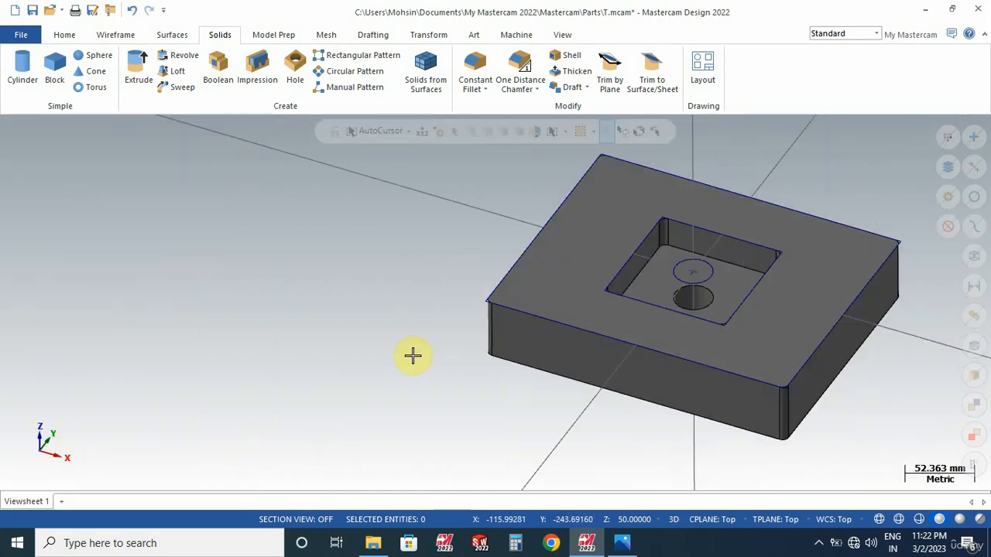
- Apply a One Distance Chamfer of 1 mm to the block's top face, using face selection only
middle_drag(463, 365, 510, 358)
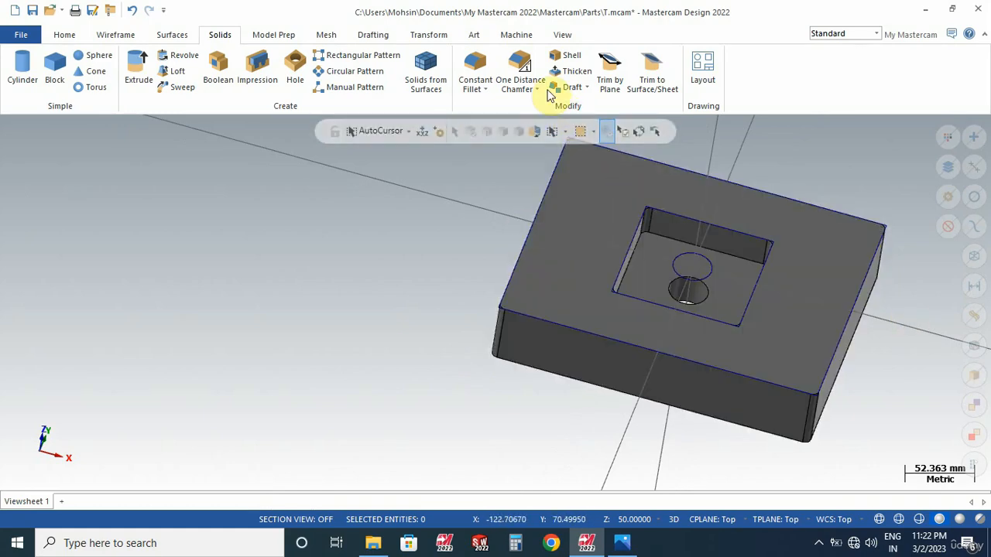
click(528, 68)
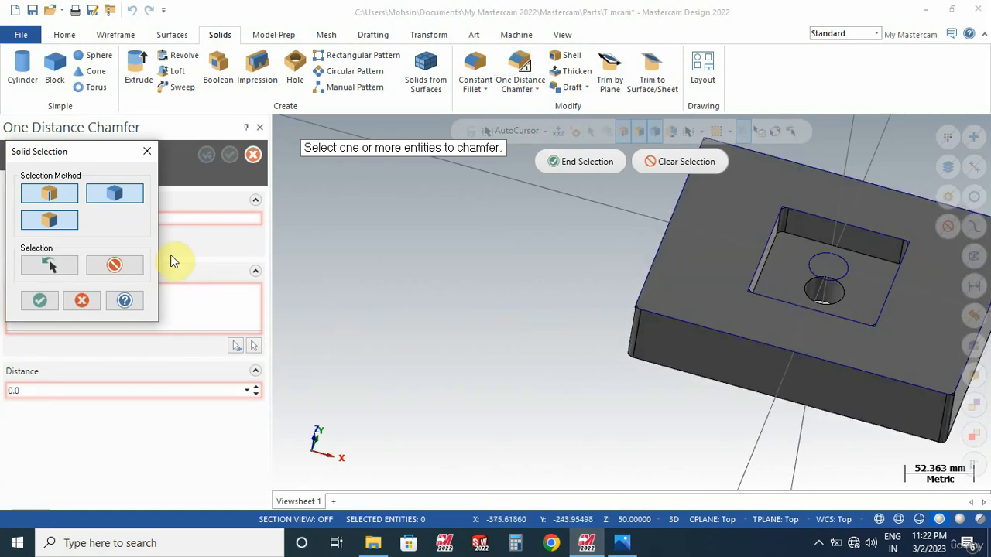
click(49, 220)
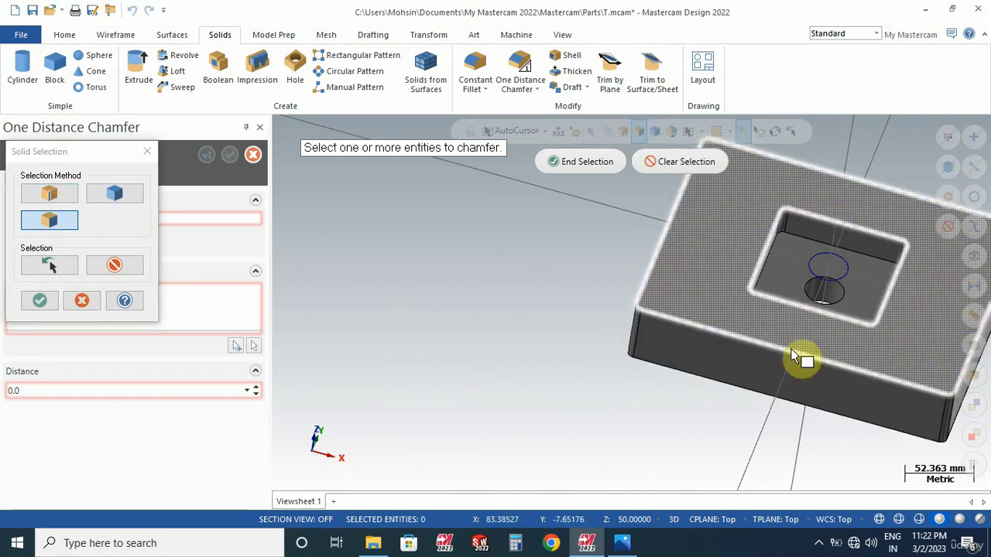
click(577, 166)
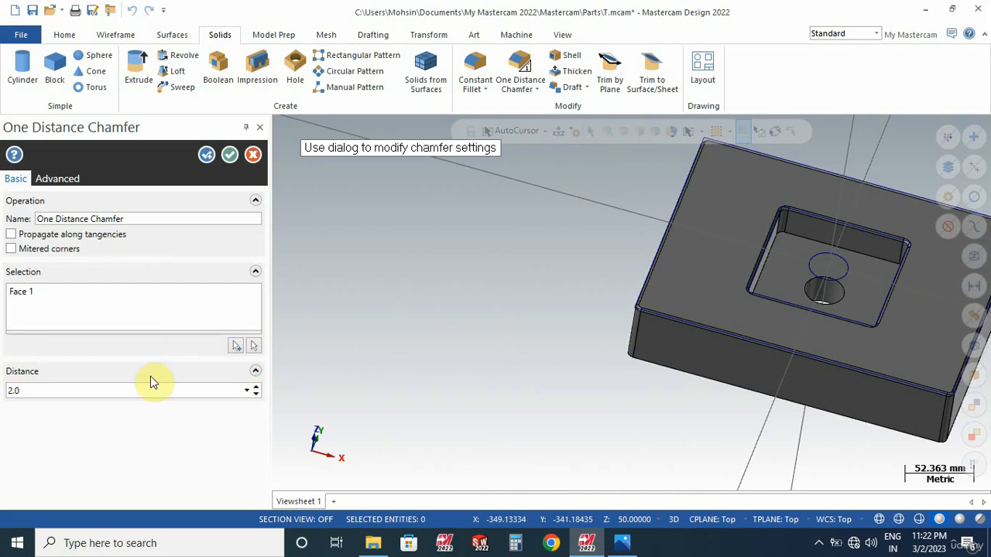
click(29, 393)
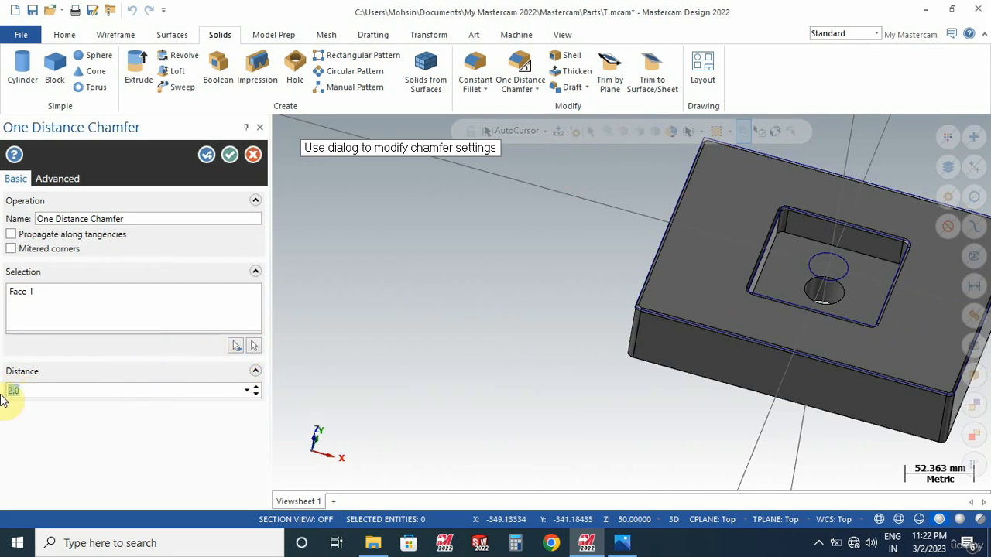
text(1.0)
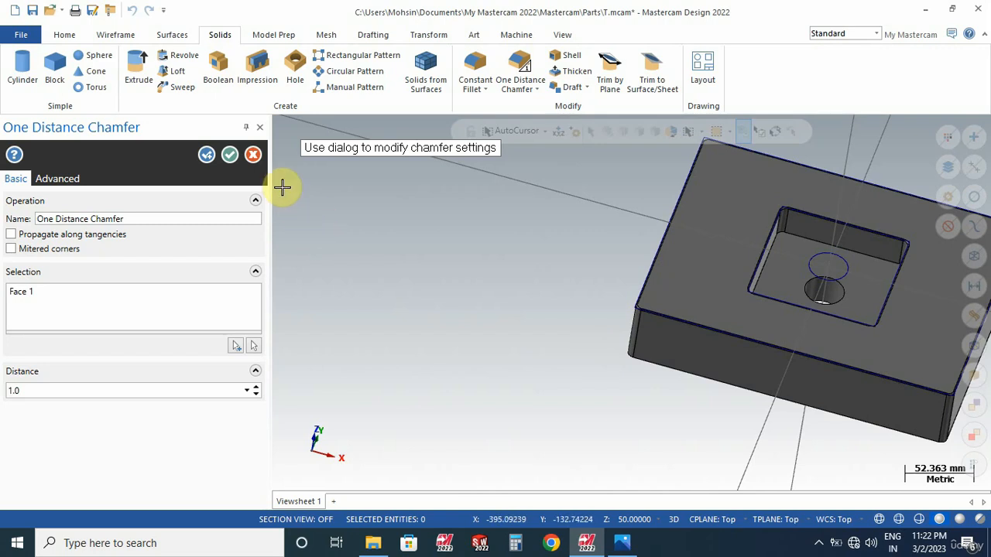
click(230, 157)
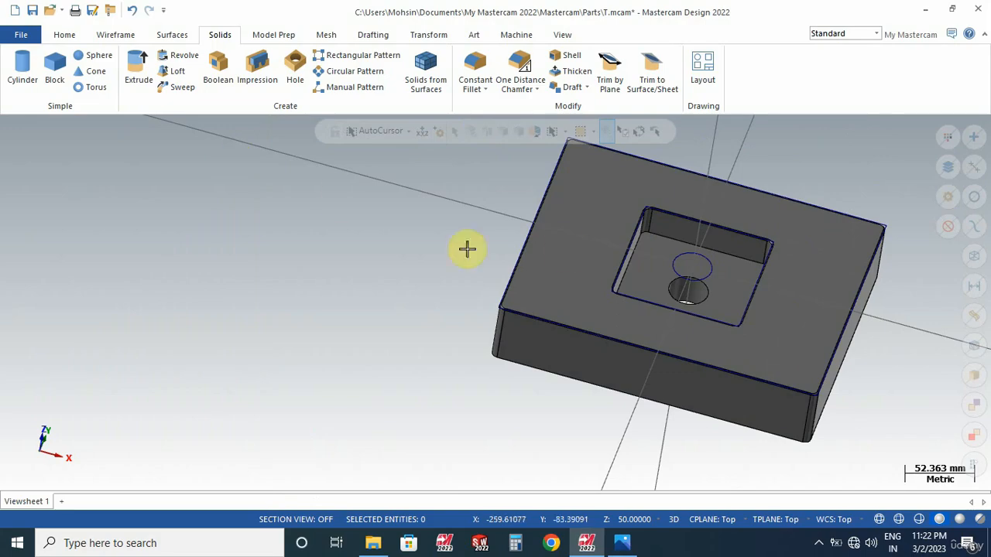
scroll(693, 245, up, 4)
scroll(688, 191, down, 2)
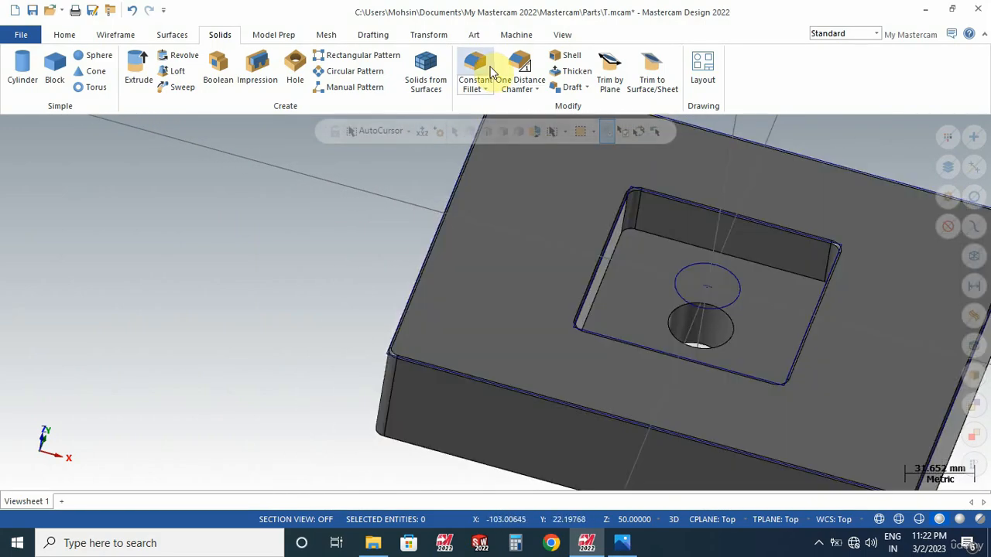
click(490, 71)
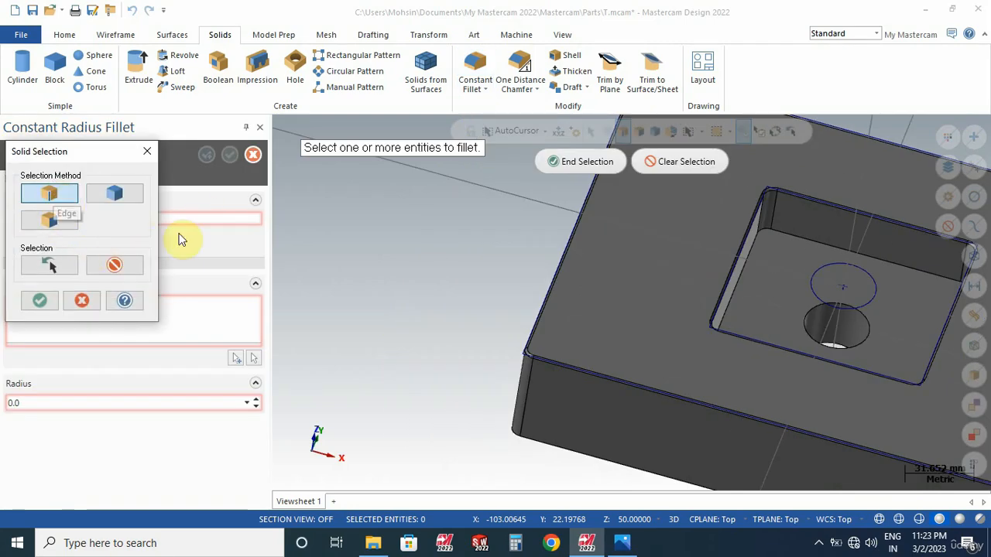
click(811, 308)
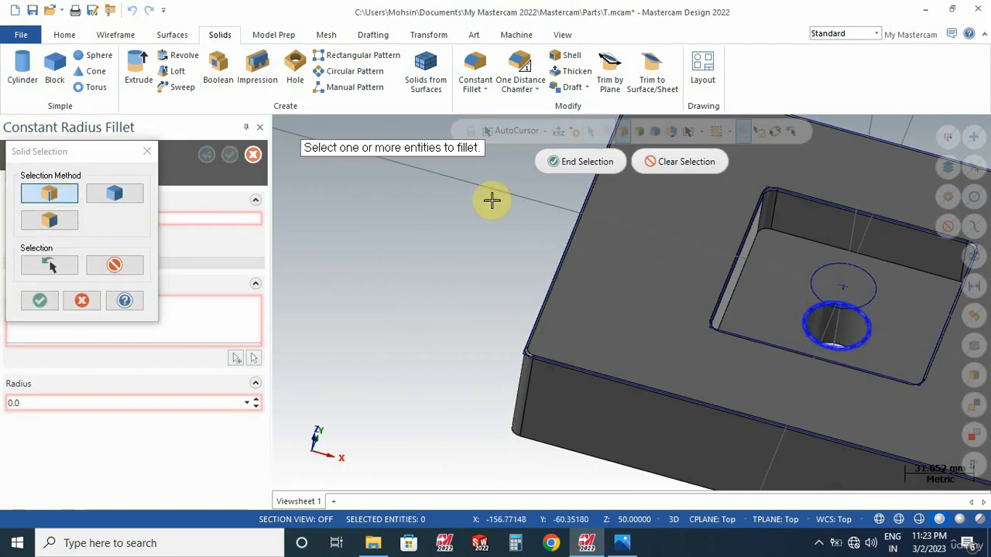
click(567, 163)
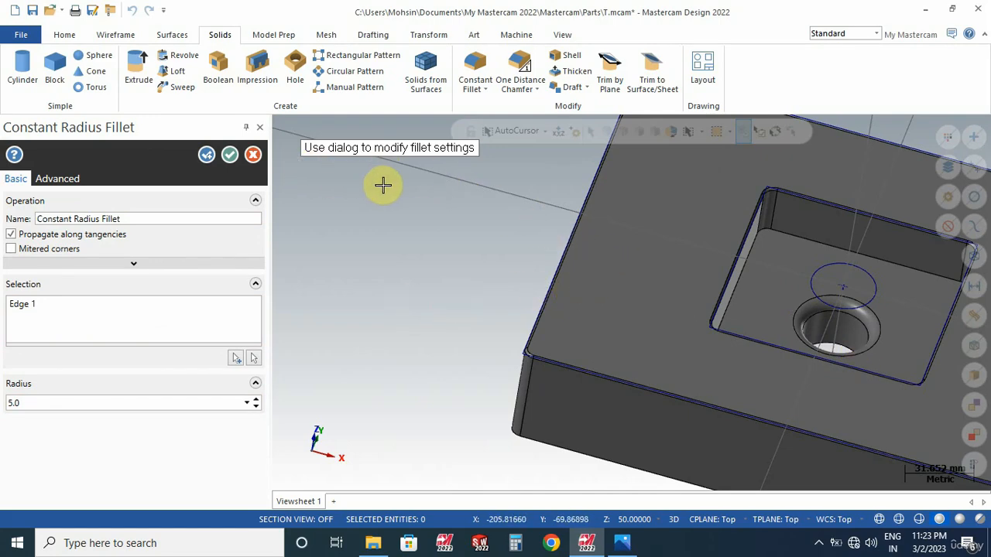
key(Return)
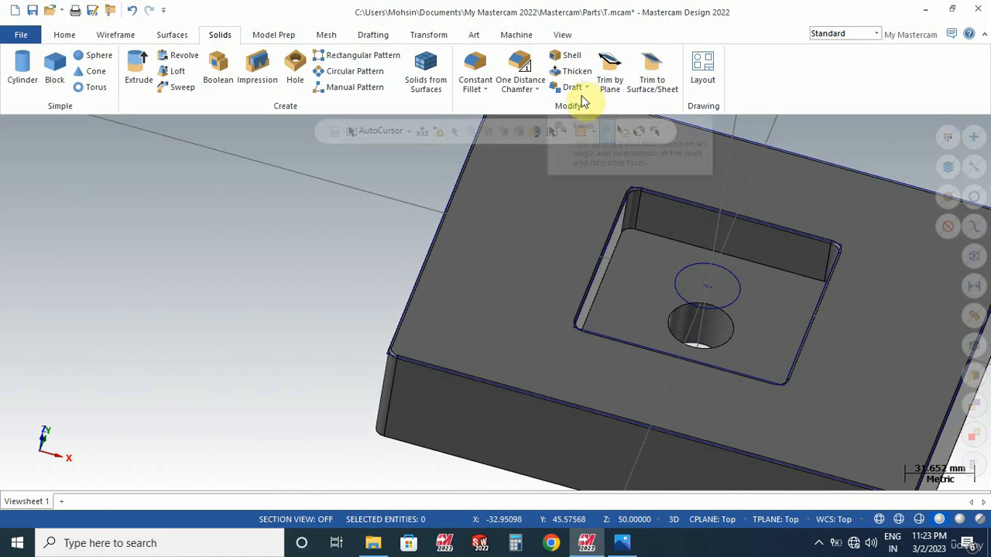
- Apply a One Distance Chamfer of 1 mm to the top and bottom circular edges of the through hole, using edge selection only
click(520, 65)
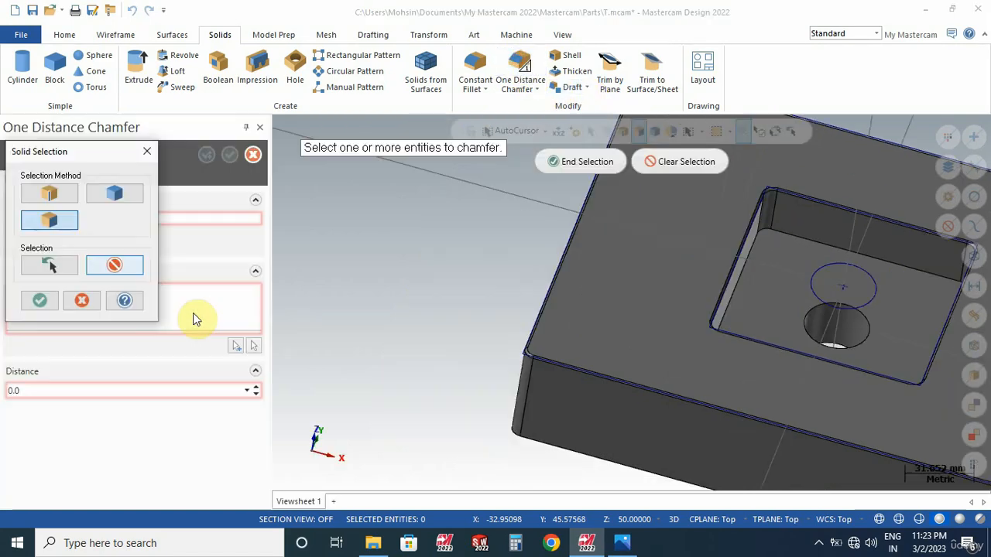
click(52, 198)
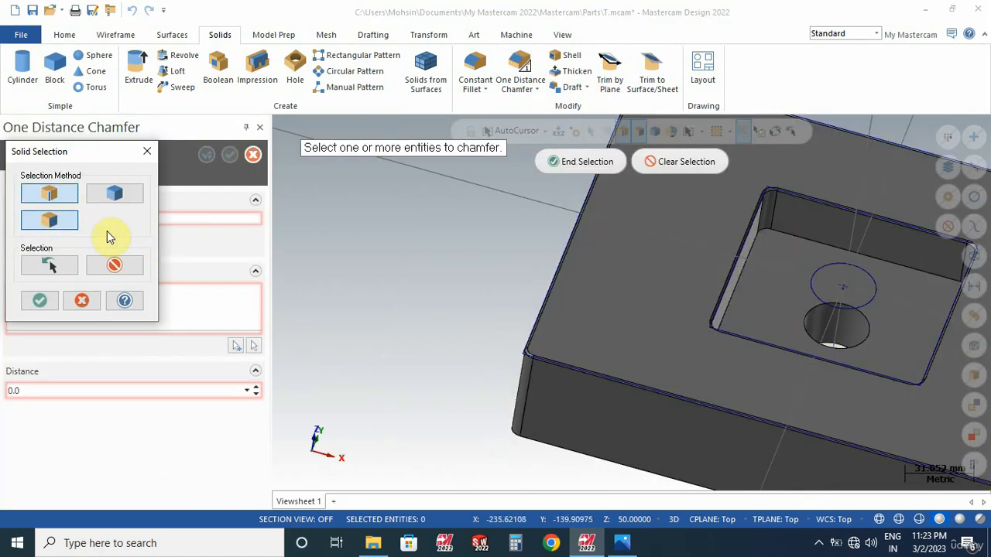
click(812, 314)
middle_drag(435, 287, 714, 454)
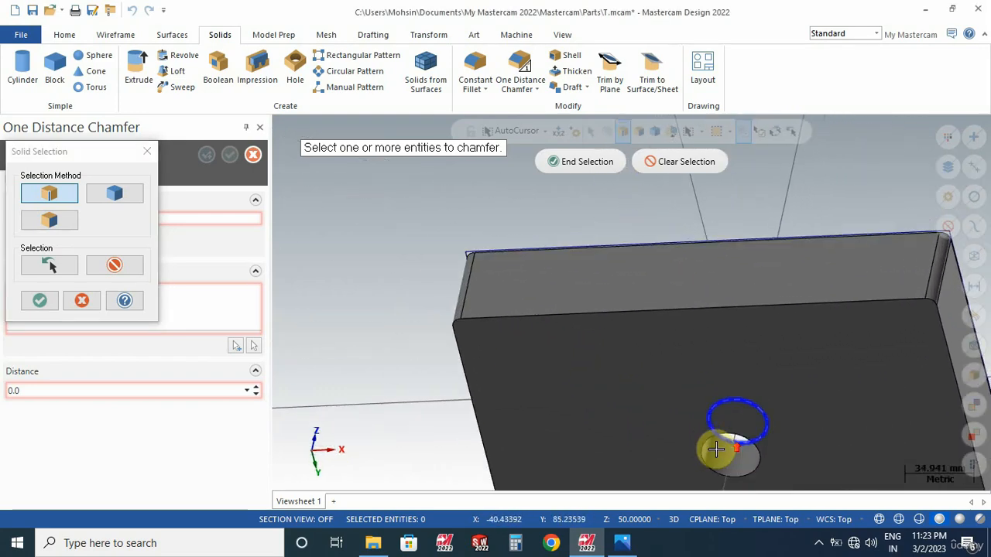
click(706, 449)
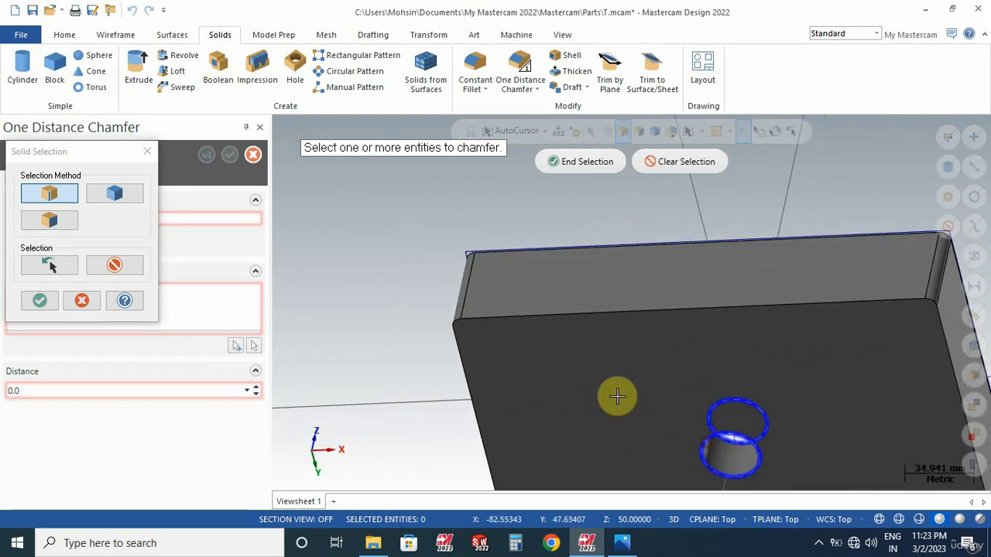
click(583, 161)
middle_drag(751, 261, 758, 361)
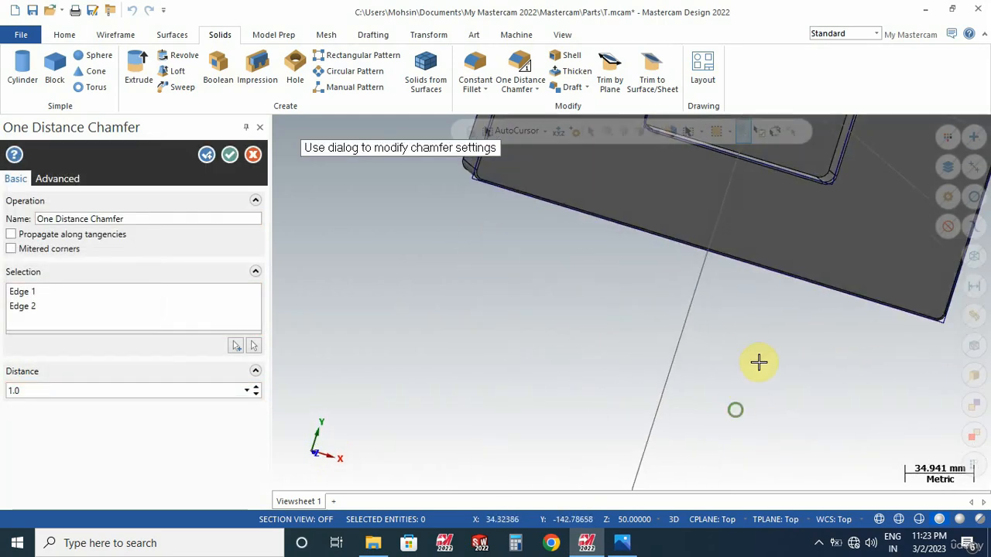
scroll(759, 362, down, 3)
scroll(759, 362, down, 2)
middle_drag(699, 343, 699, 288)
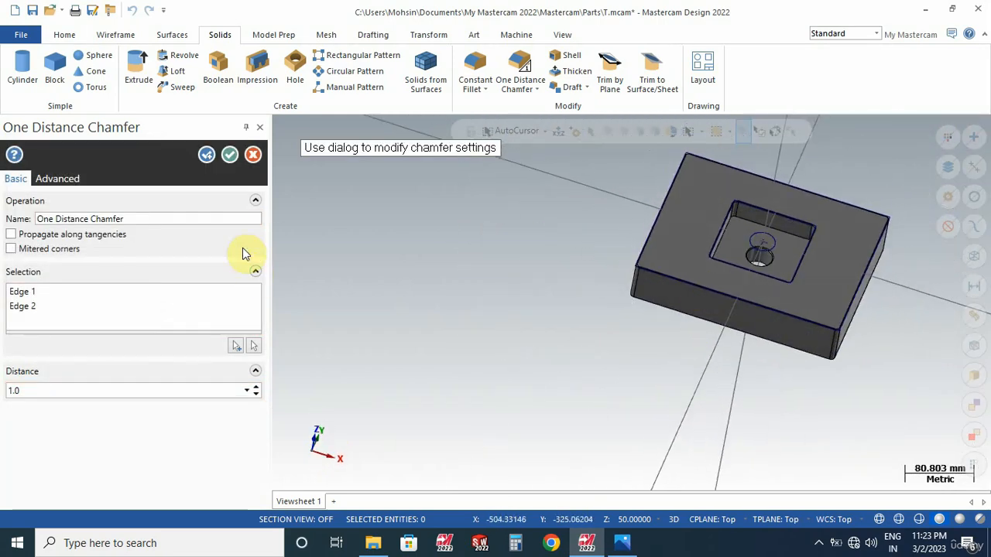
click(229, 165)
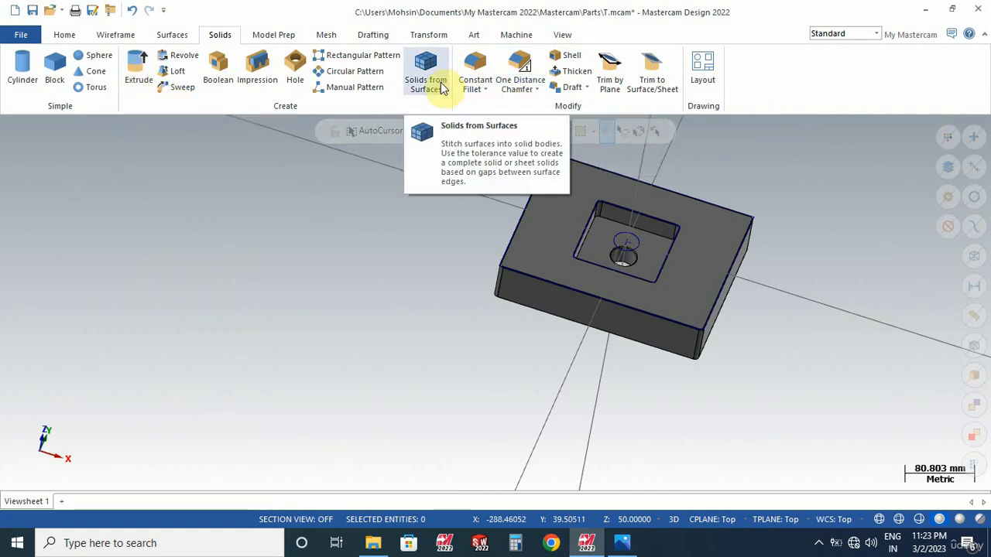
- Draw a tall rectangle, anchored to its center, in the empty area up and to the left of the block in the Top view
scroll(723, 314, down, 4)
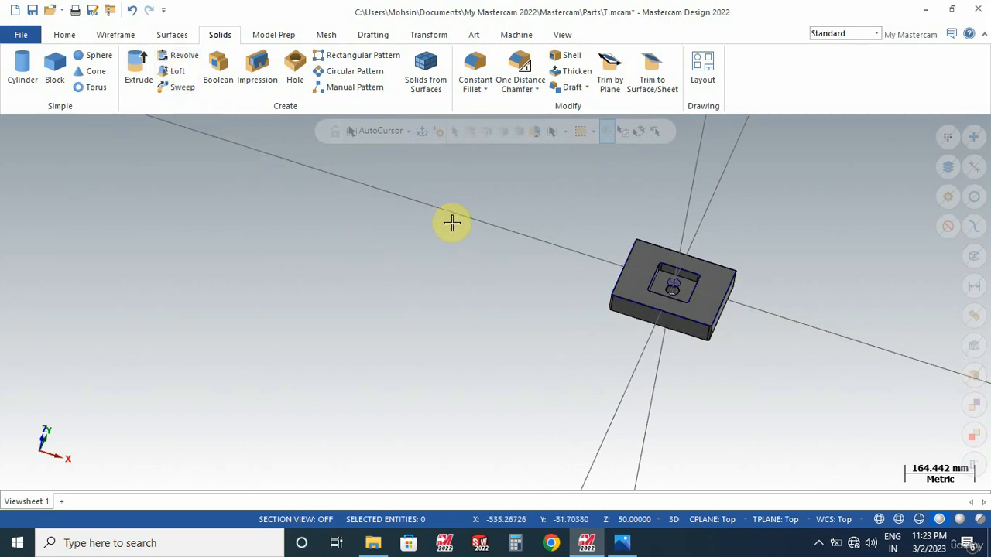
right_click(381, 274)
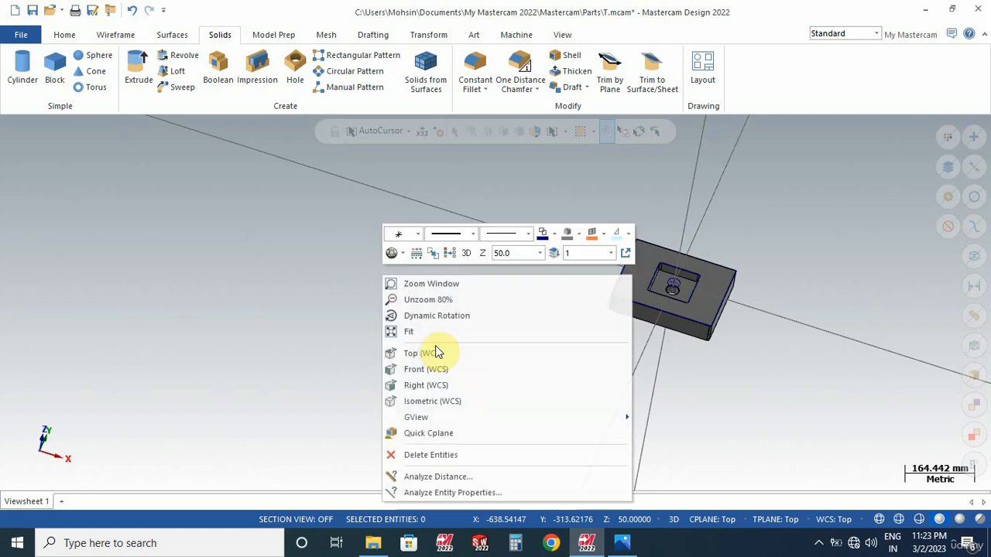
click(435, 349)
scroll(690, 363, down, 5)
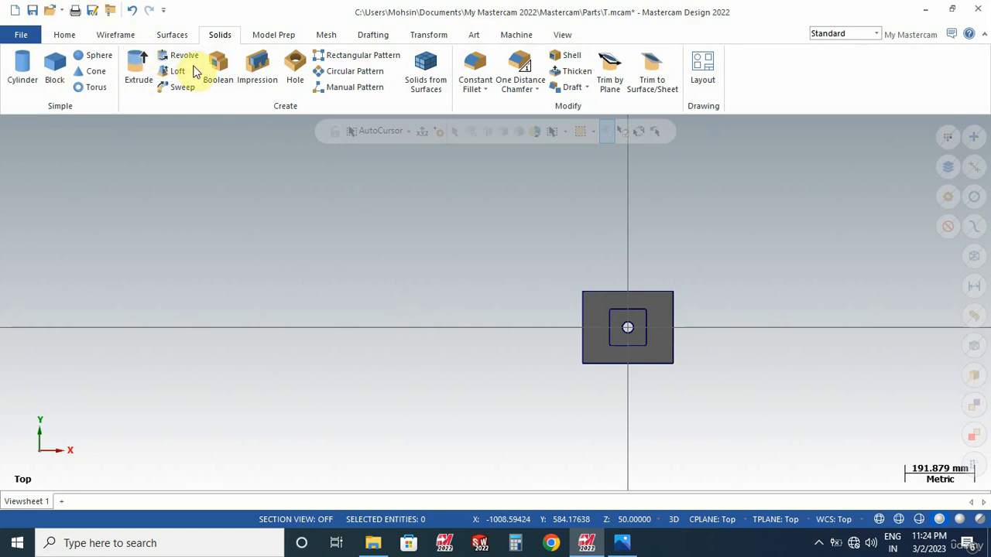
click(113, 34)
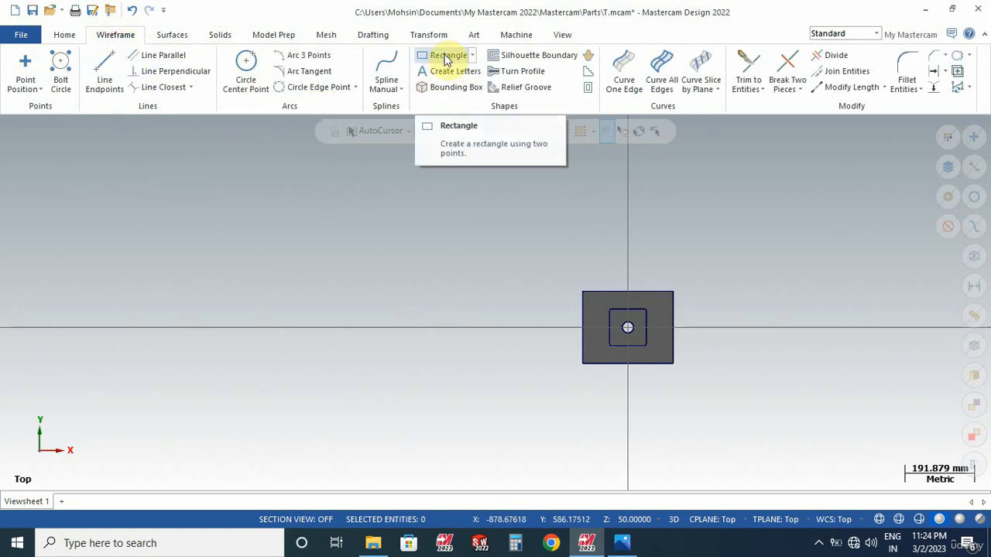
click(220, 34)
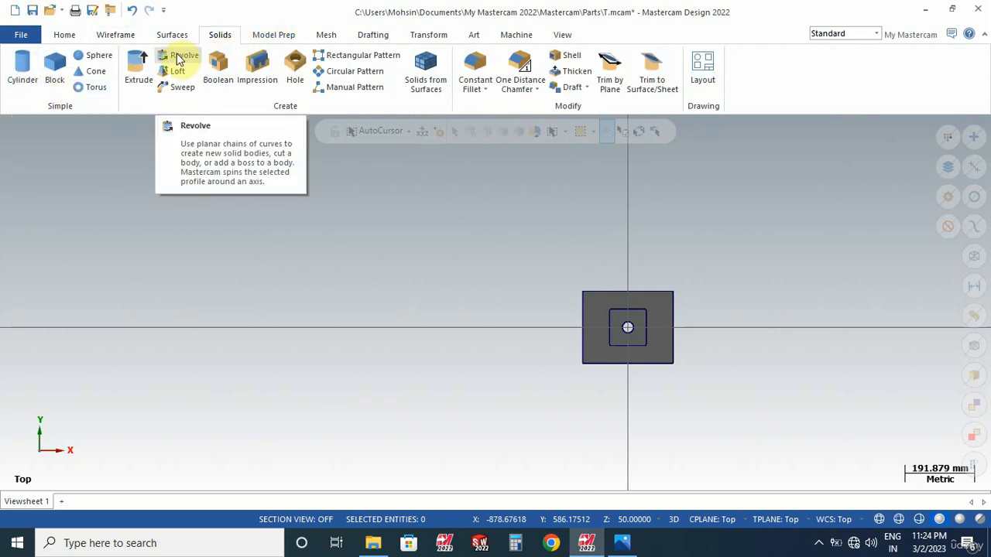
click(117, 34)
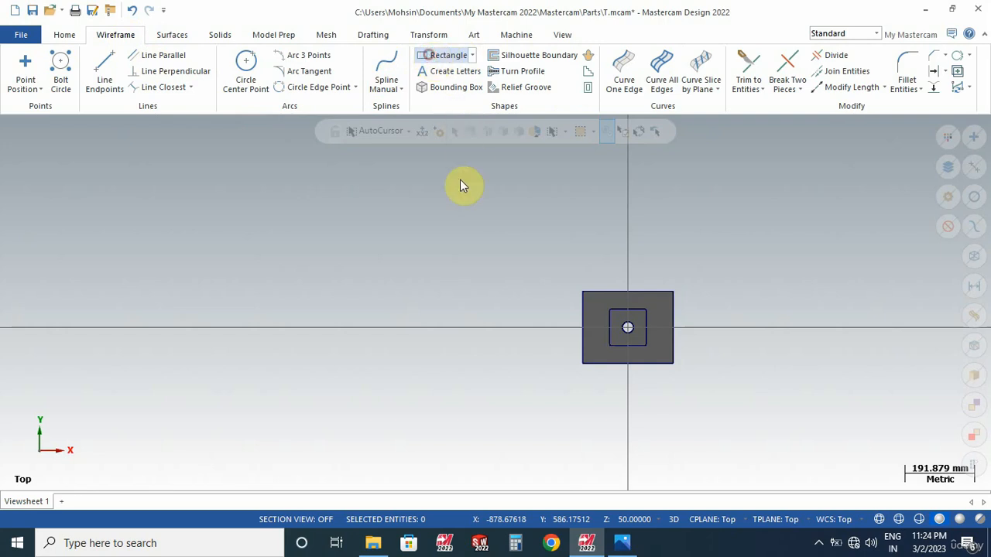
click(487, 207)
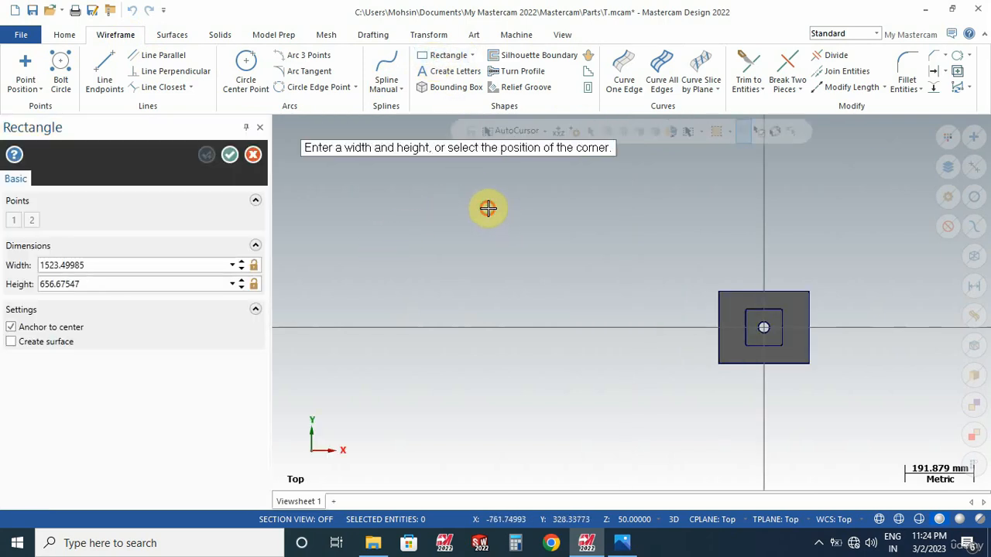
click(528, 286)
click(230, 154)
scroll(600, 322, down, 1)
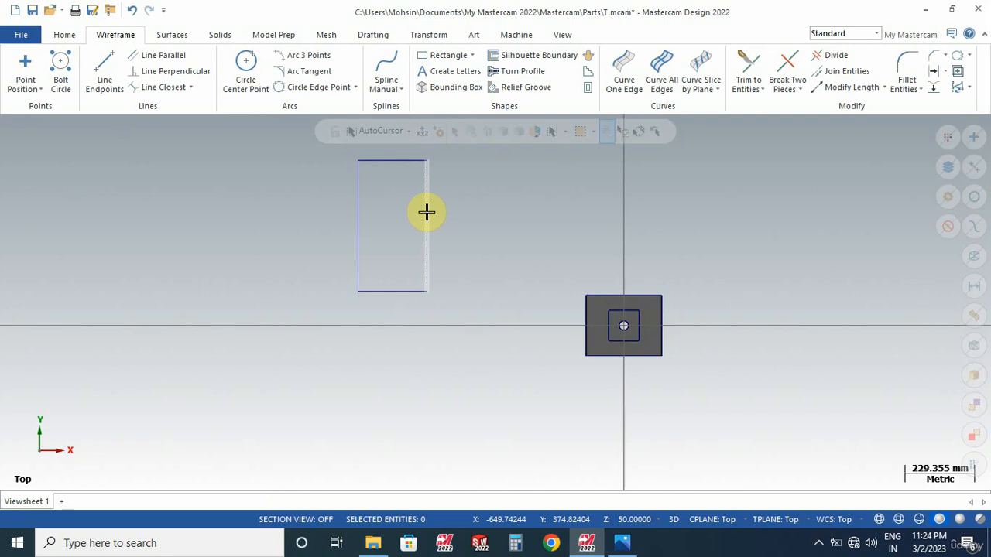
- Fillet the rectangle's upper-right corner with a 25 mm radius, using the Normal method with trimmed entities
scroll(460, 186, down, 2)
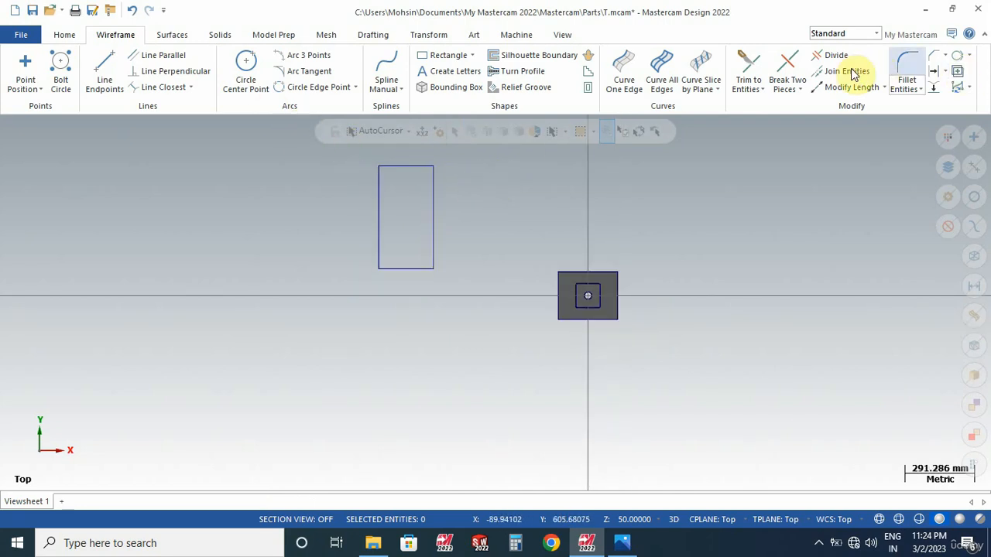
click(904, 70)
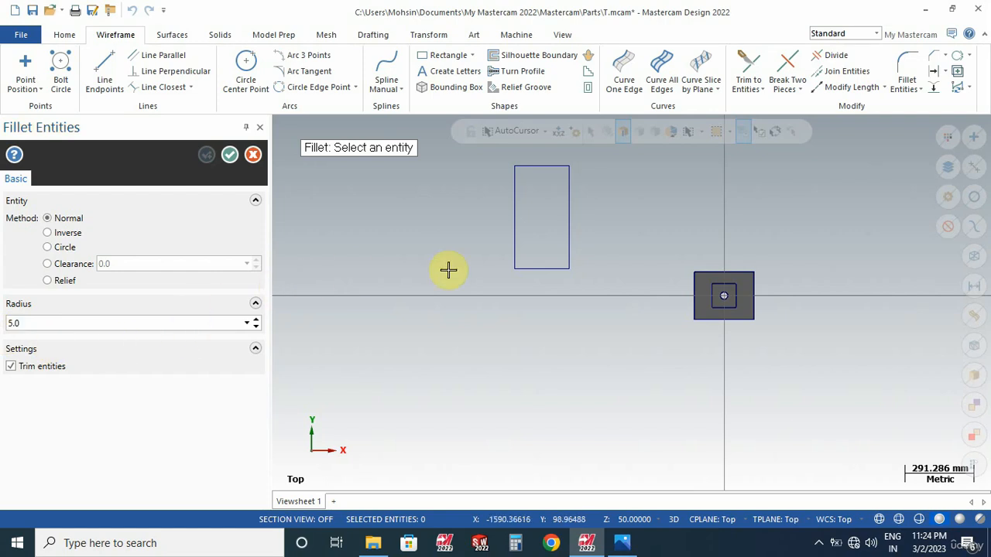
click(556, 165)
click(565, 183)
scroll(584, 208, up, 3)
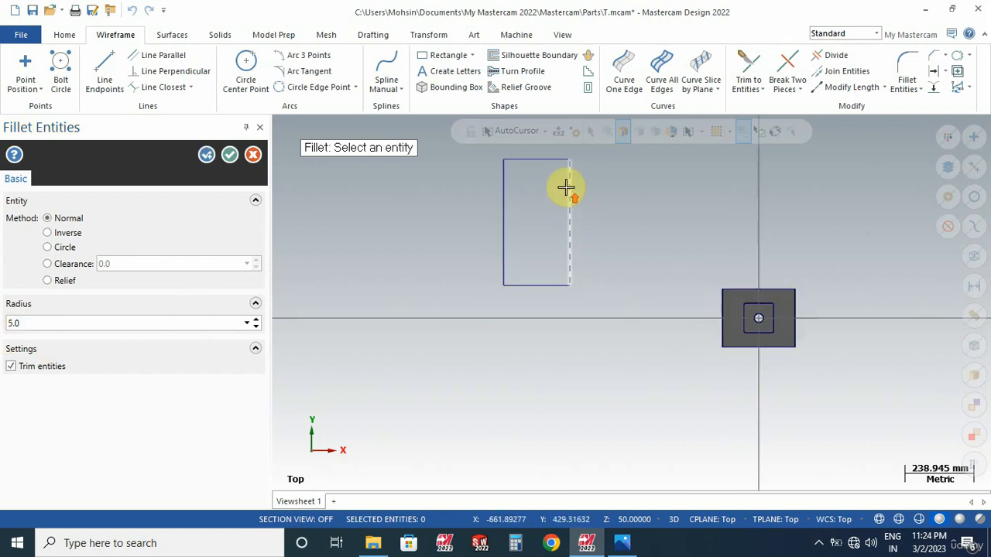
click(38, 321)
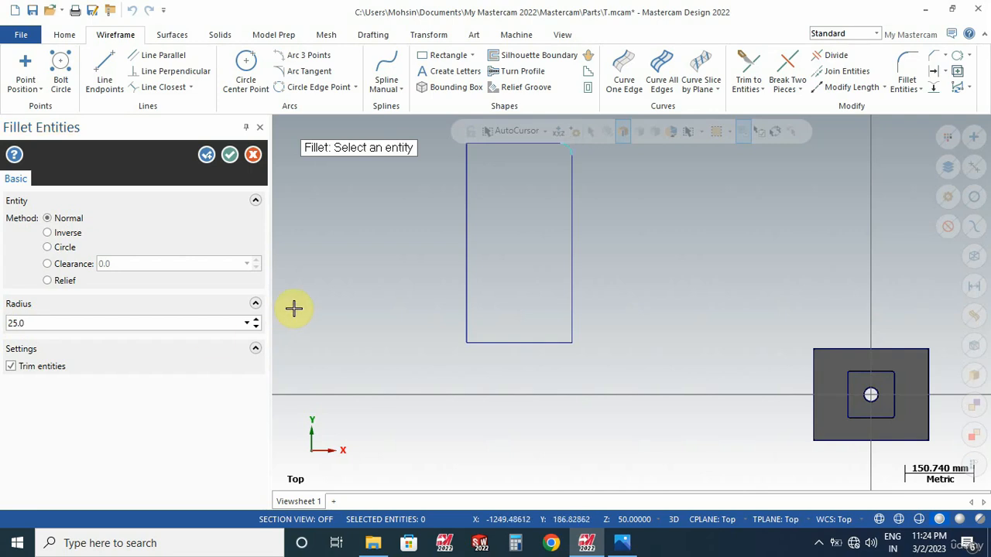
scroll(557, 321, down, 1)
click(229, 153)
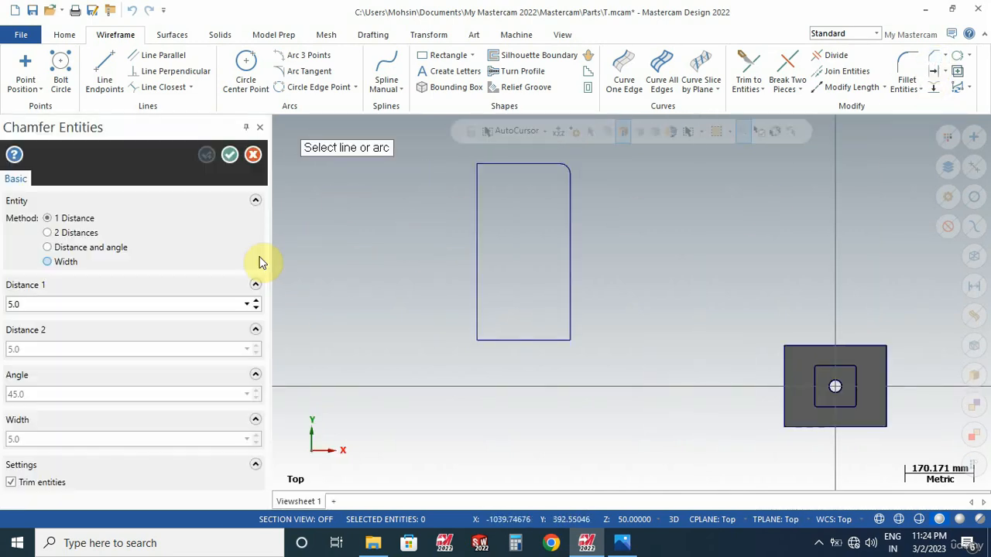
- Chamfer the rectangle's lower-right corner with the 1 Distance method at 25 mm
double_click(33, 303)
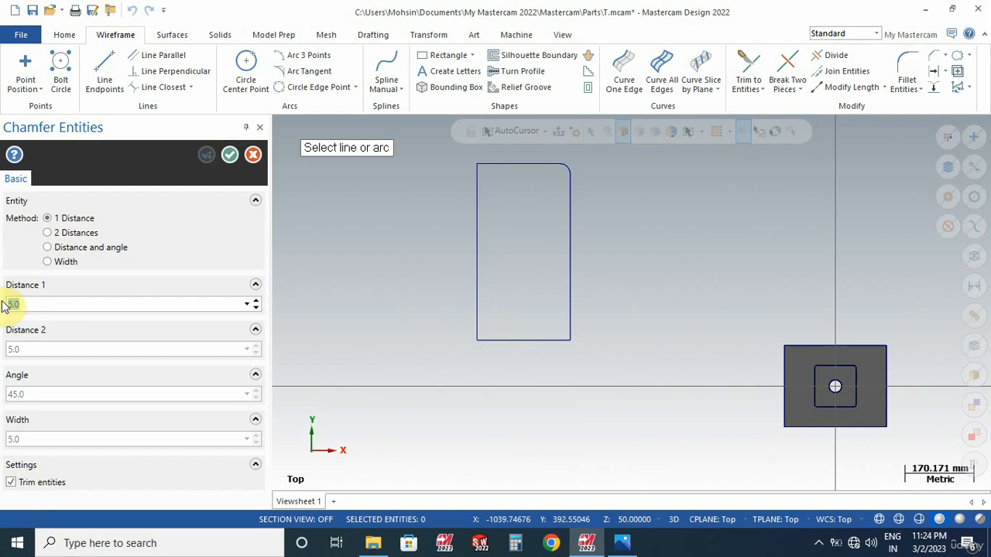
text(25)
key(Return)
click(571, 307)
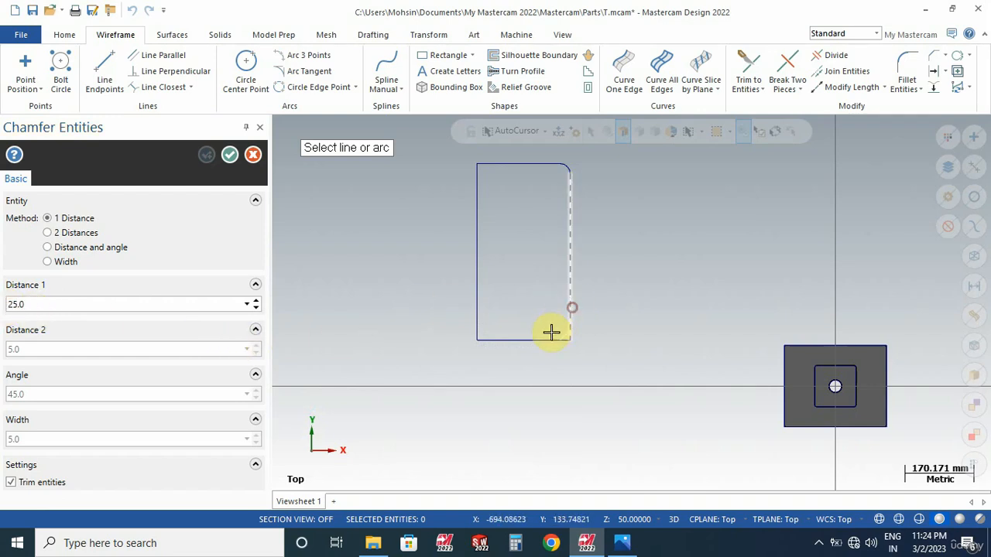
click(549, 338)
click(230, 154)
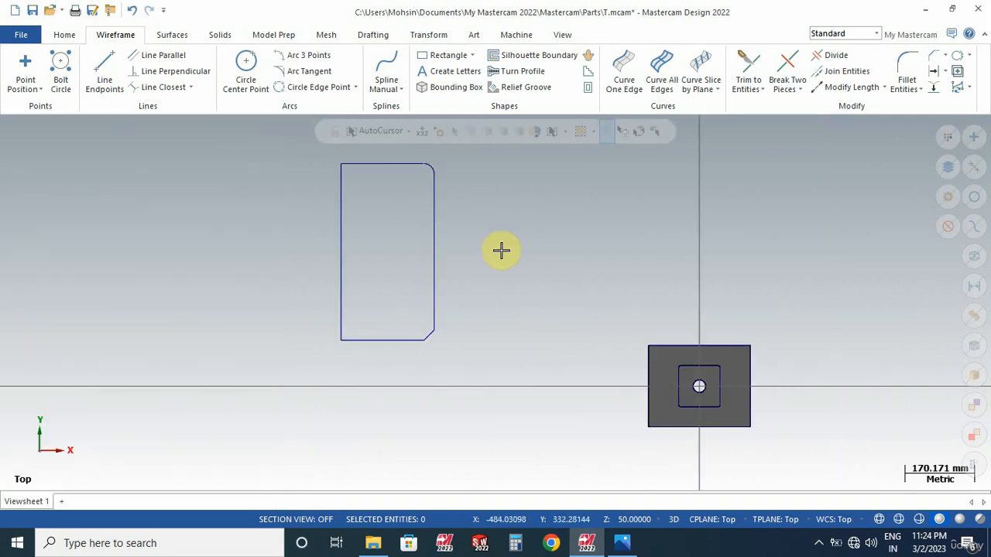
- Revolve the closed rectangular profile 360° about its left vertical line to create a new solid body
click(223, 35)
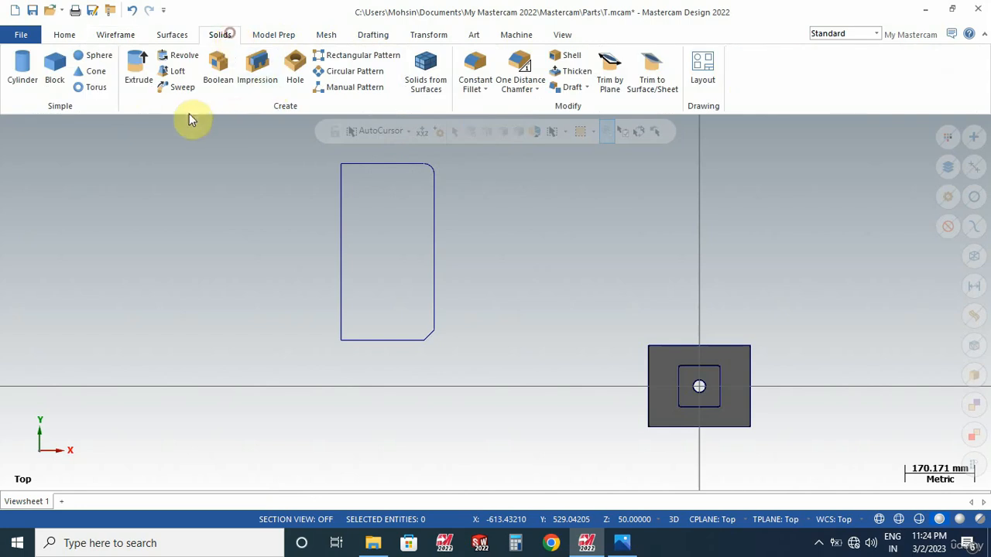
click(183, 56)
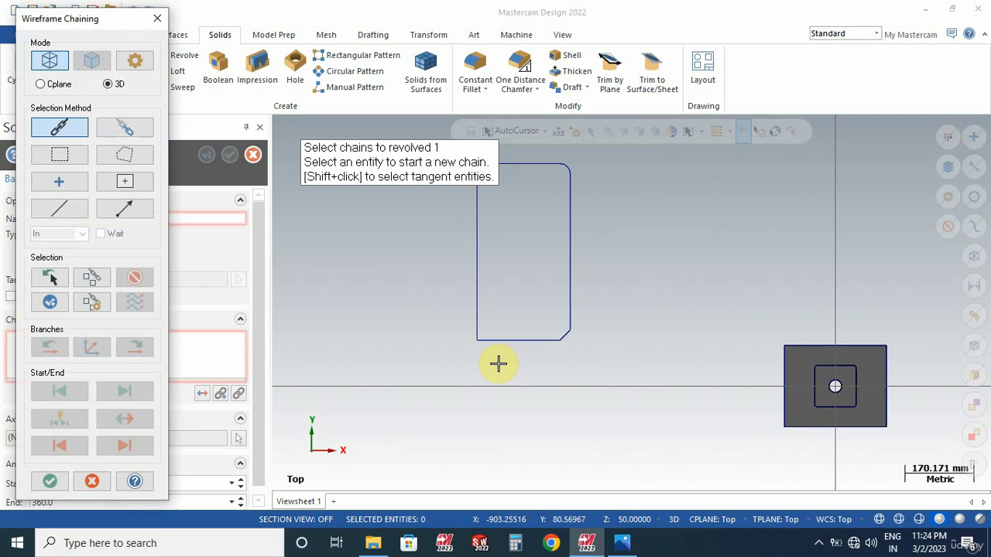
click(544, 343)
click(52, 479)
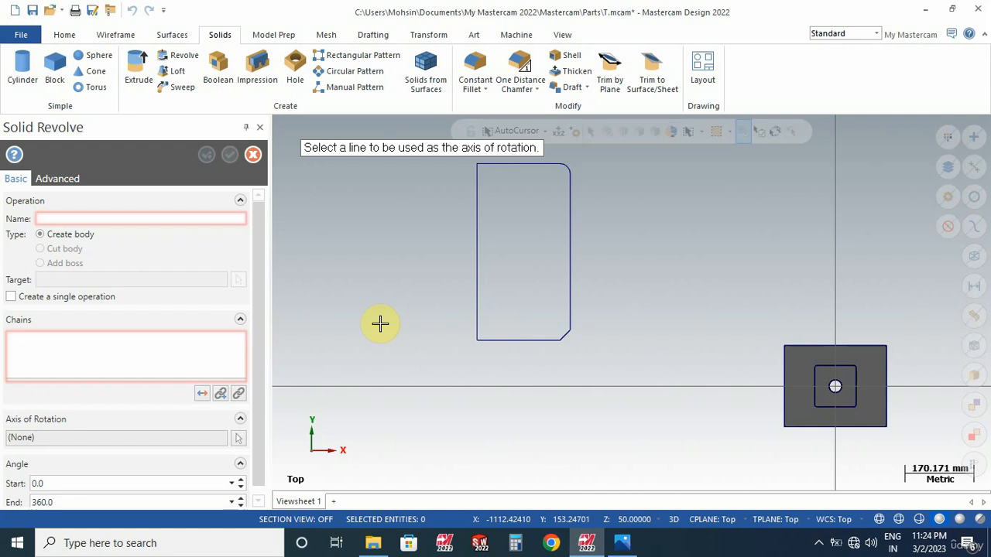
click(477, 250)
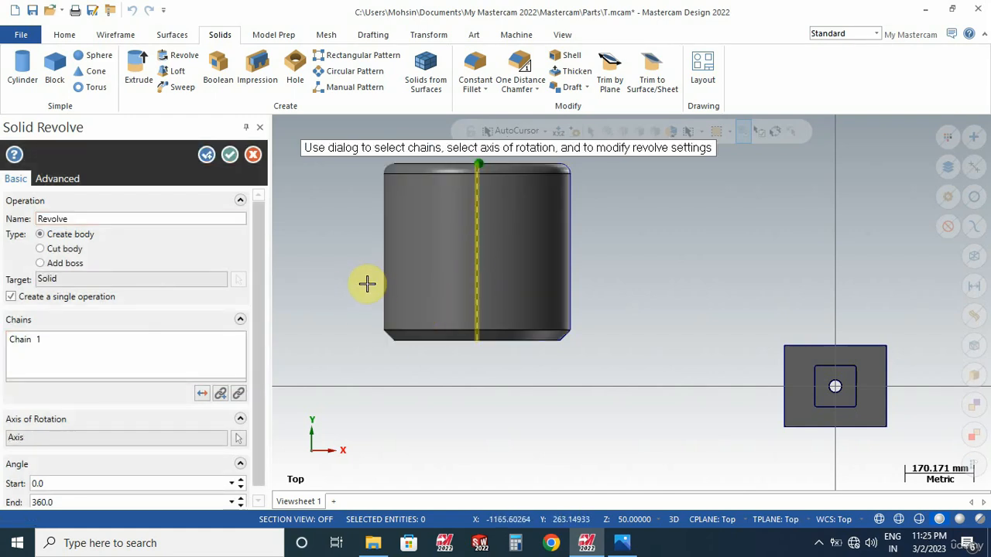
click(229, 155)
middle_drag(692, 281, 575, 318)
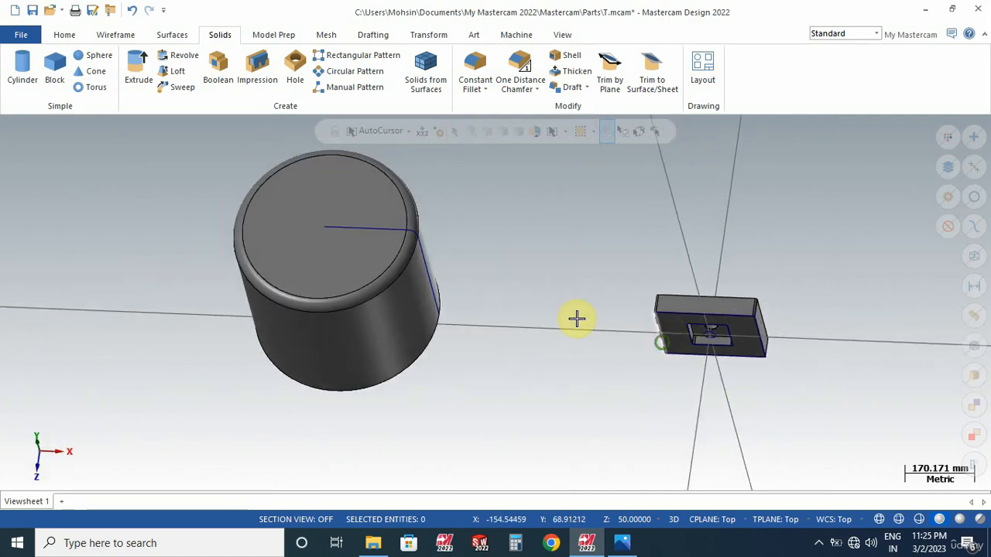
mouse_move(383, 306)
middle_down()
mouse_move(380, 289)
mouse_move(399, 277)
mouse_move(380, 278)
middle_up()
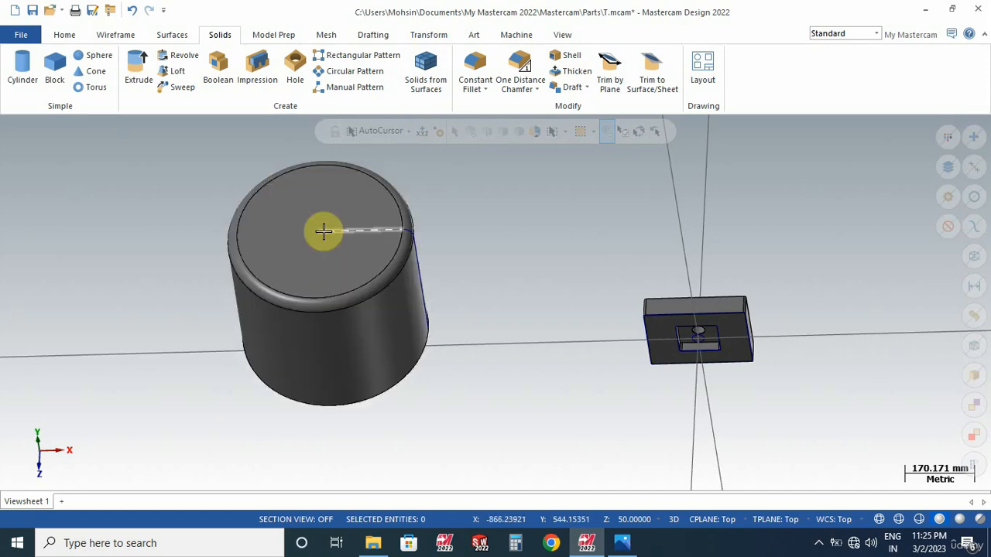
click(116, 35)
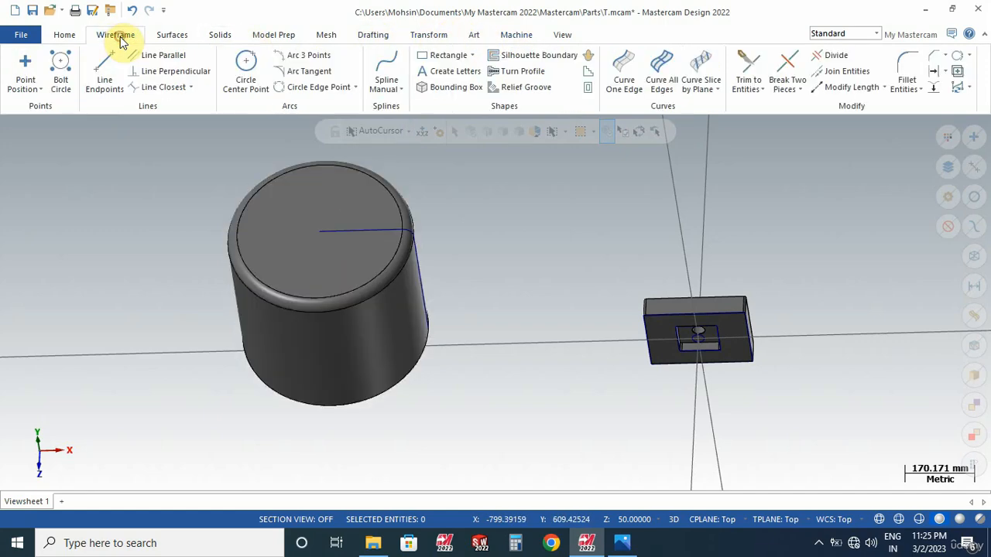
click(247, 74)
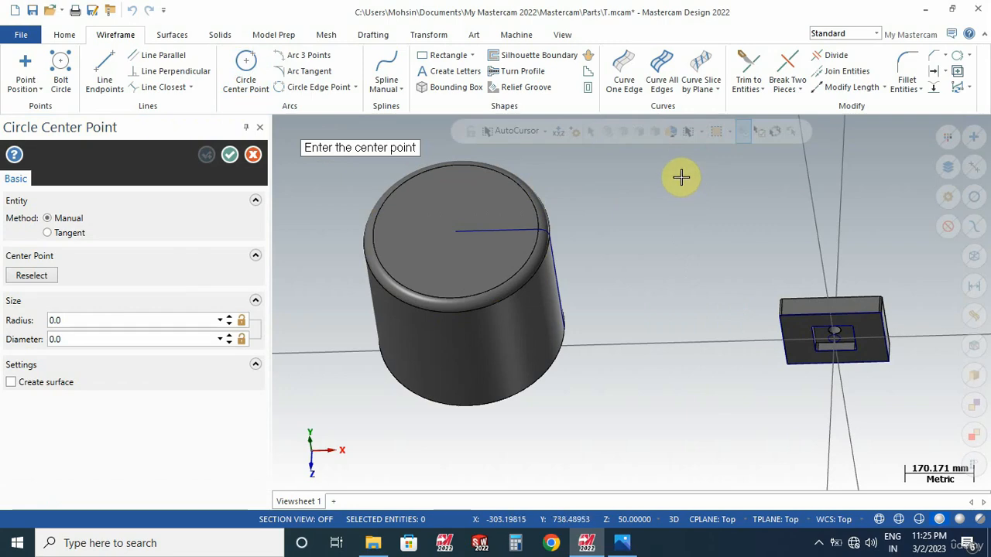
click(678, 173)
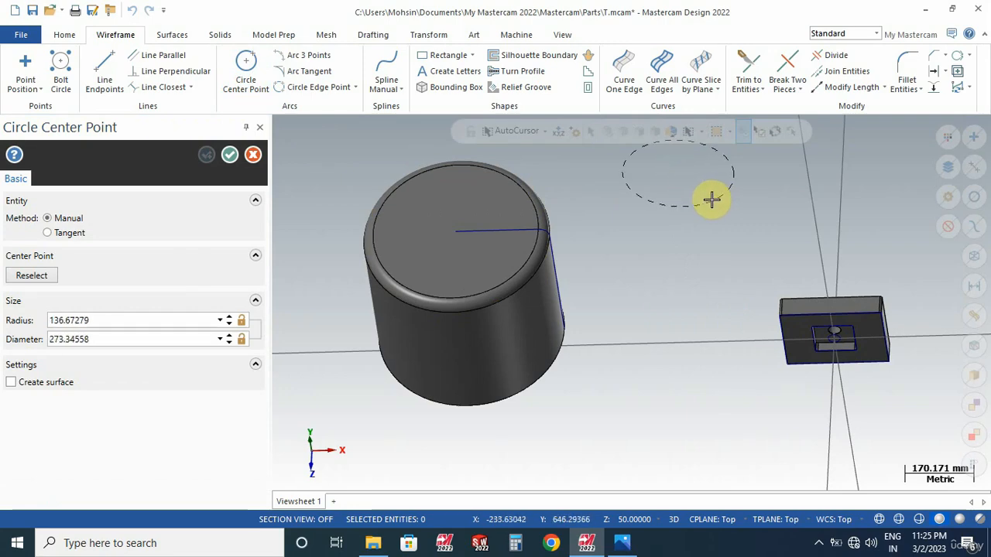
mouse_move(703, 261)
middle_down()
mouse_move(686, 261)
mouse_move(689, 232)
mouse_move(709, 268)
mouse_move(705, 214)
mouse_move(715, 263)
mouse_move(774, 343)
mouse_move(757, 273)
middle_up()
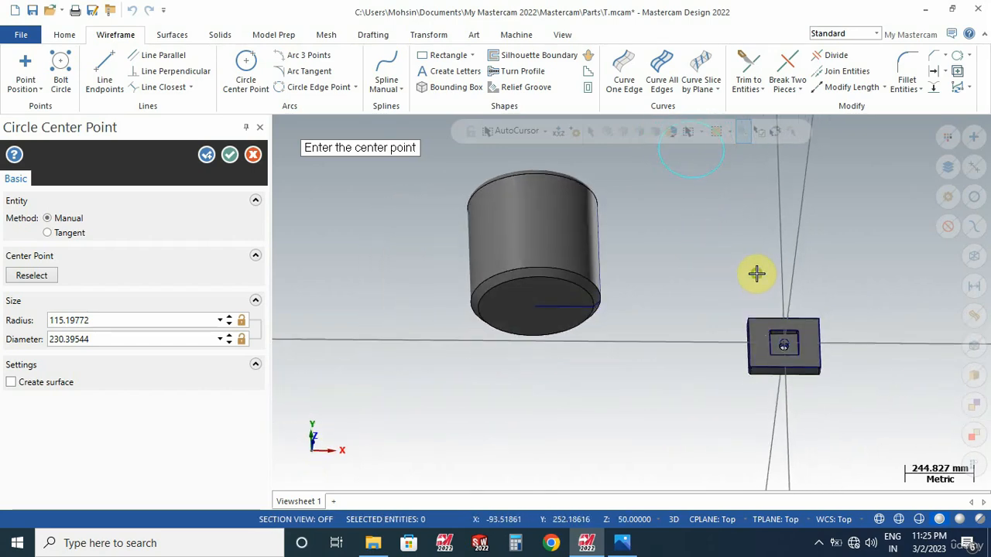
key(Escape)
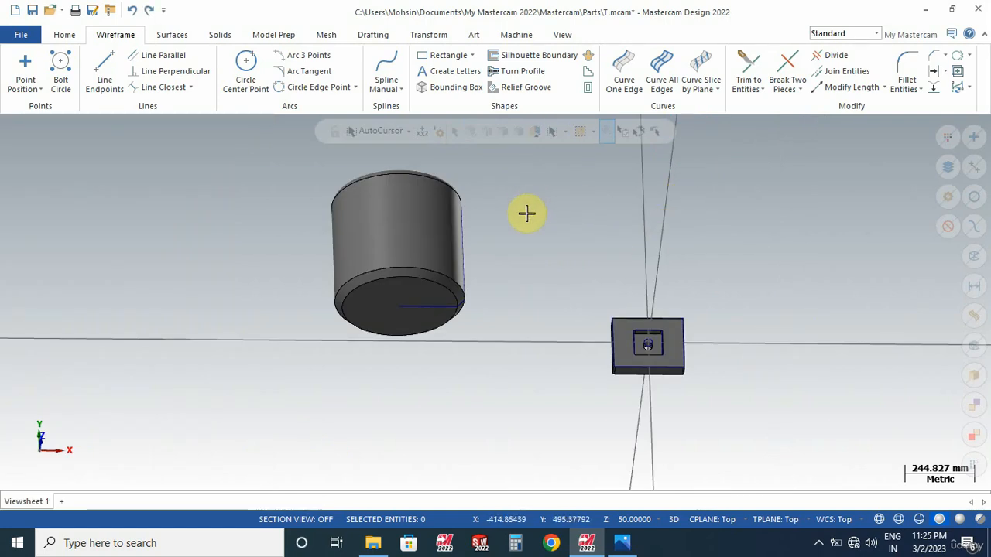
- Examine the revolved cylinder's filleted and chamfered ends from the Top view and from rotated angles
right_click(533, 189)
click(570, 267)
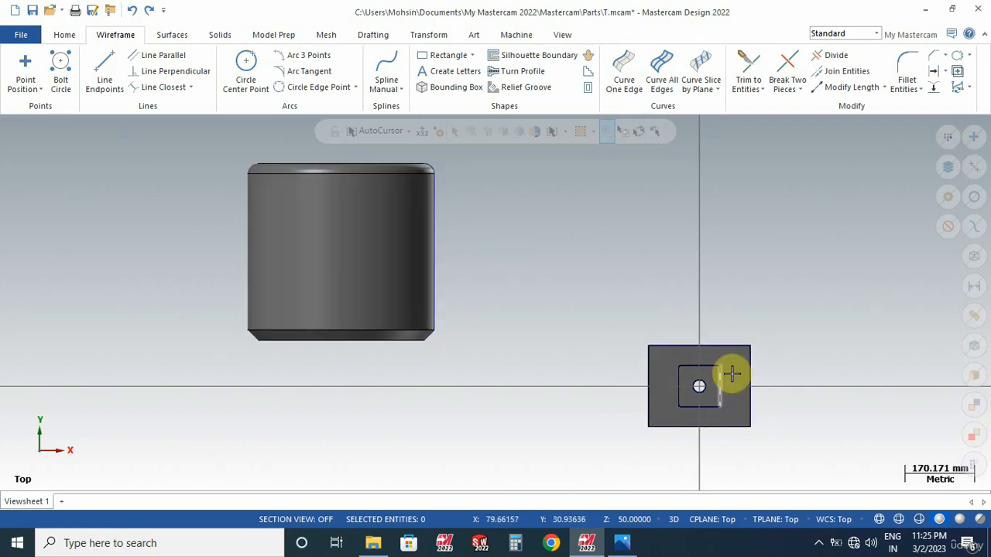
middle_drag(551, 237, 464, 242)
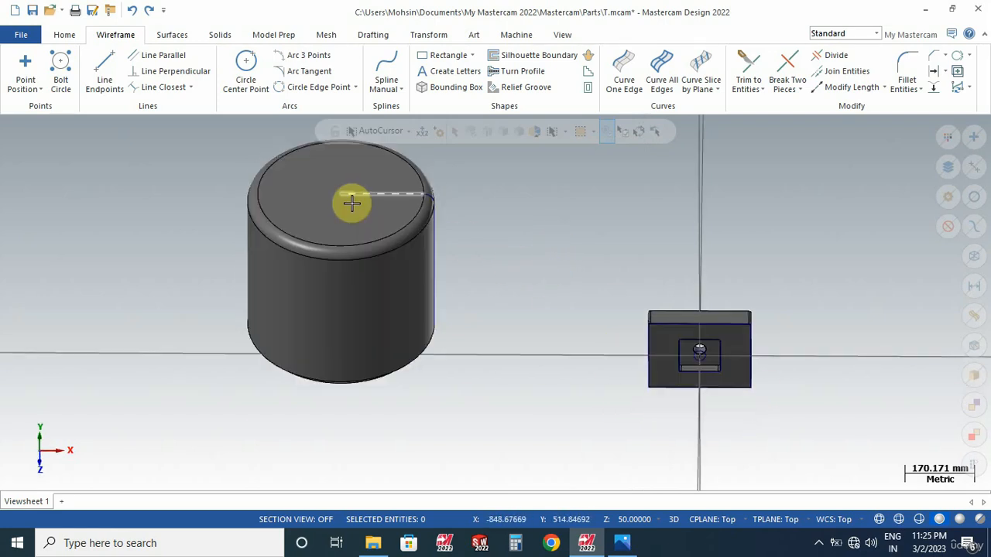
mouse_move(588, 254)
middle_down()
mouse_move(577, 237)
mouse_move(577, 253)
middle_up()
middle_drag(642, 350, 593, 278)
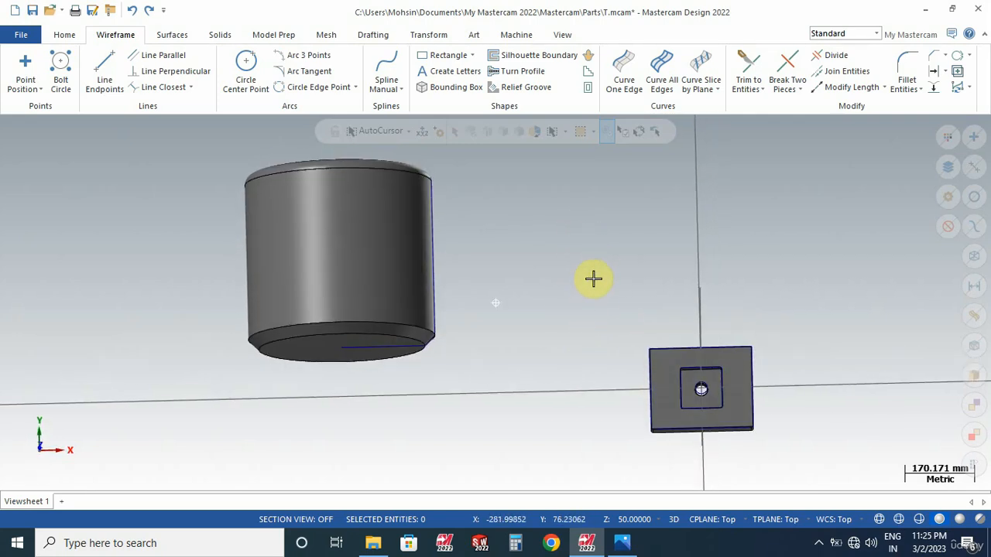
click(730, 517)
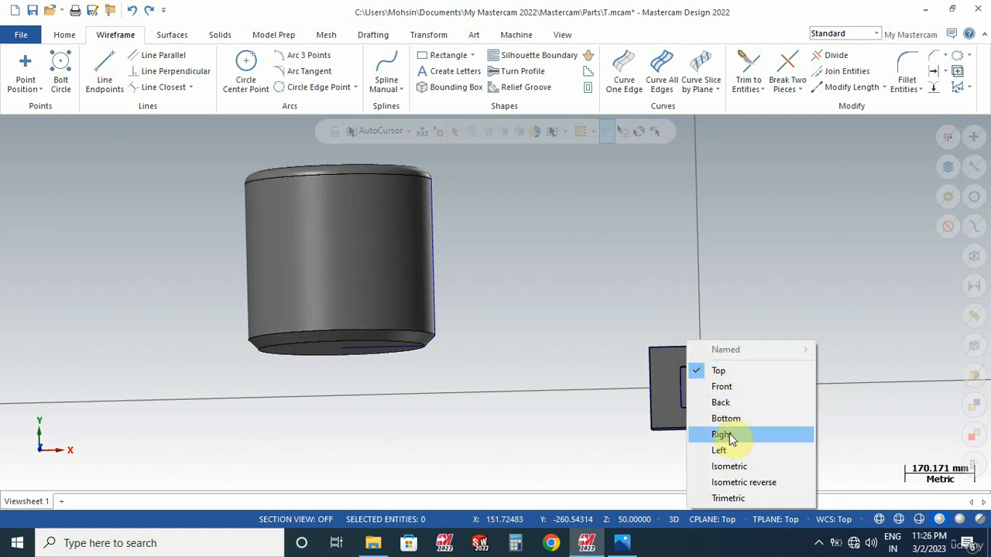
click(580, 295)
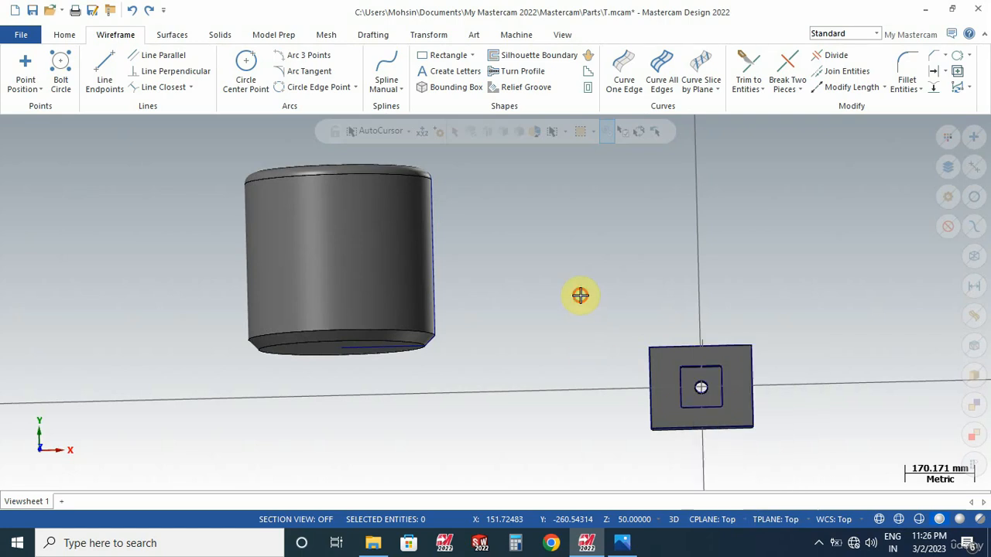
- Set the view and construction plane to Back (WCS), with the cylinder's filleted end face in sight
right_click(560, 207)
click(616, 302)
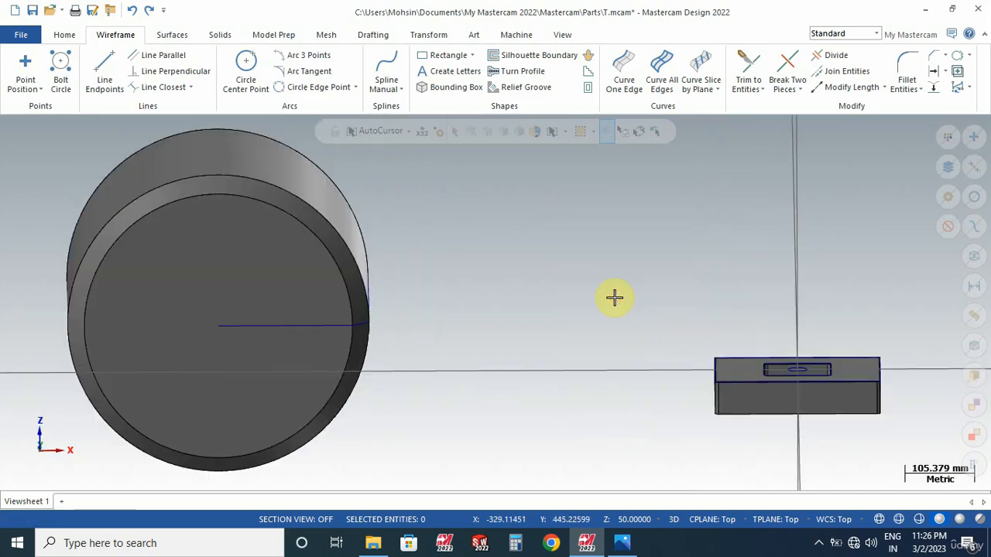
right_click(625, 181)
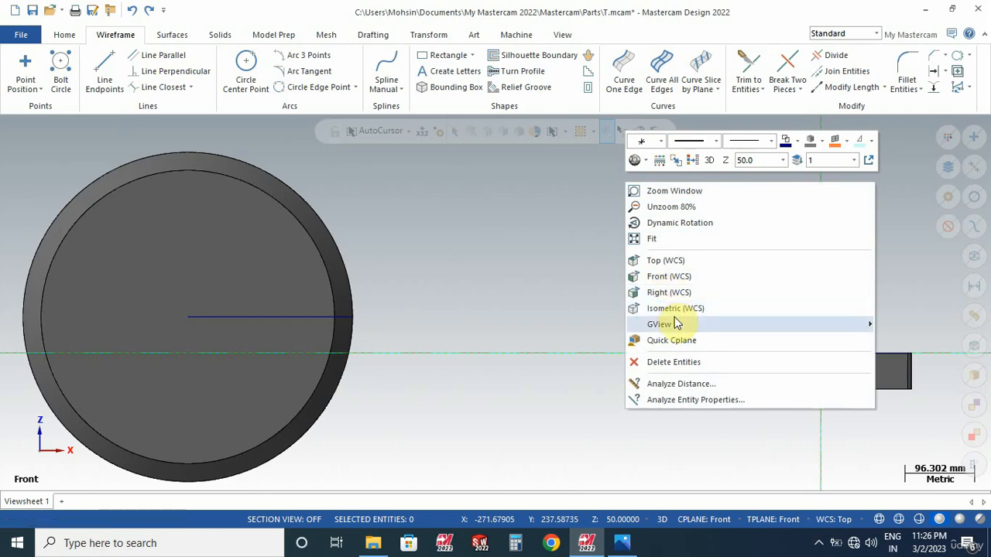
mouse_move(676, 323)
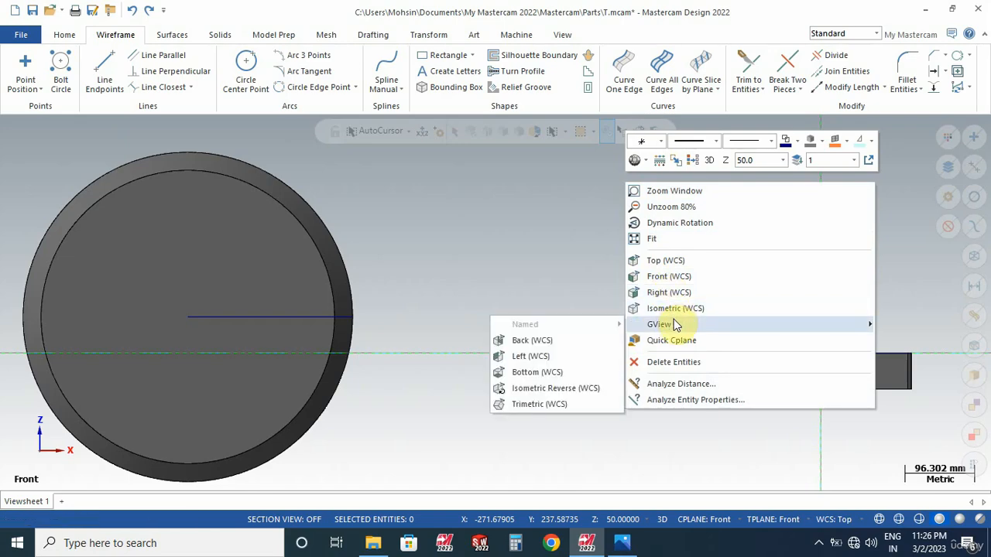
click(533, 341)
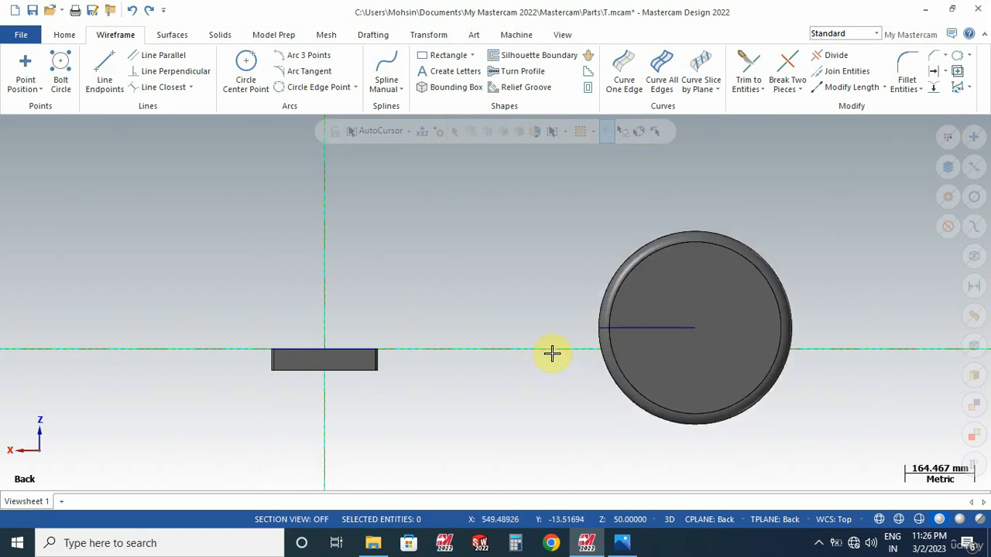
middle_drag(546, 352, 537, 317)
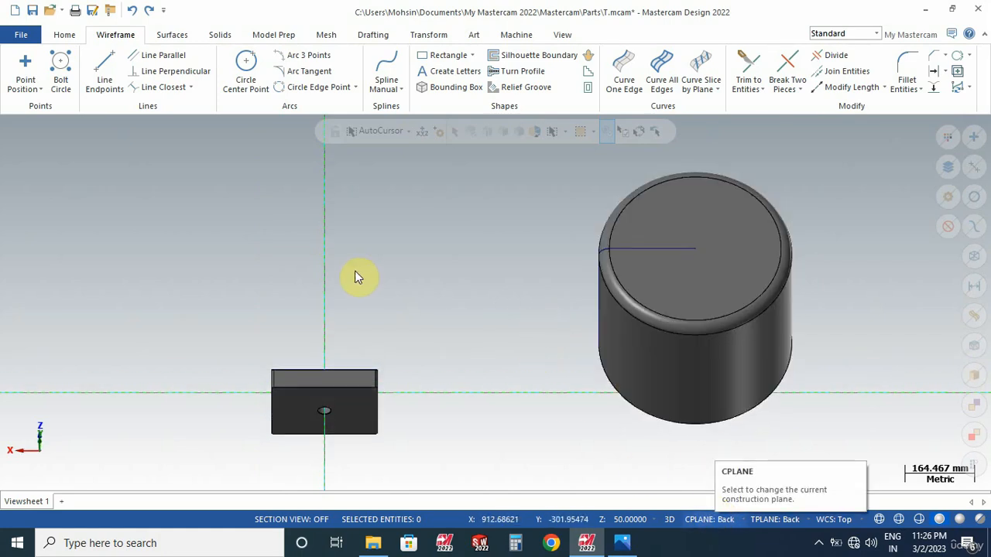
- Draw a center-point circle about 50 mm in diameter in the empty area above the block, using the Manual method
click(246, 73)
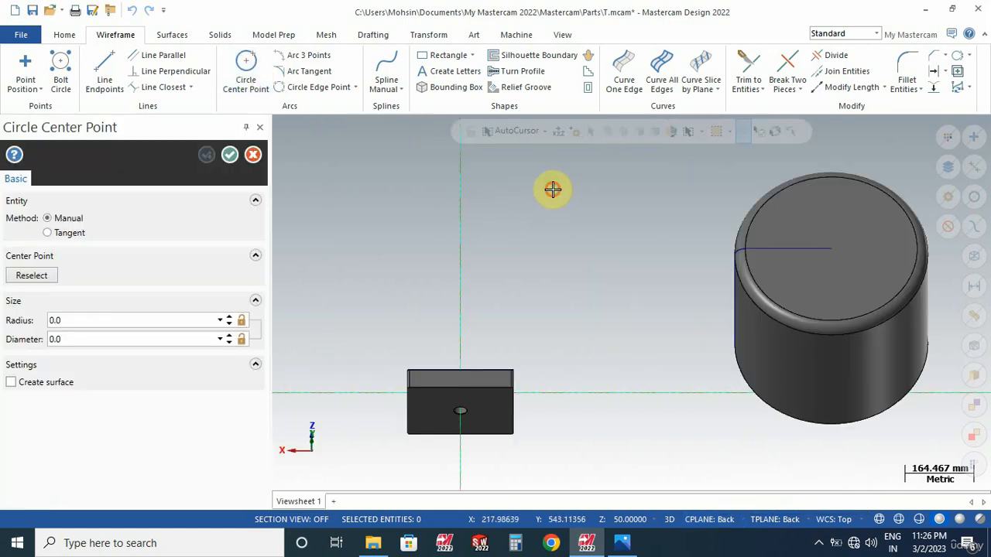
click(552, 189)
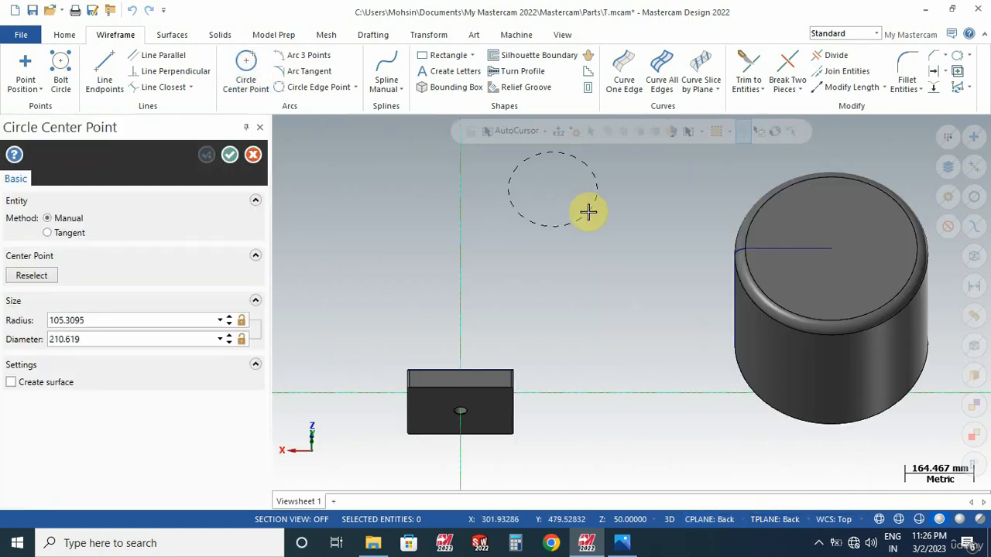
click(586, 209)
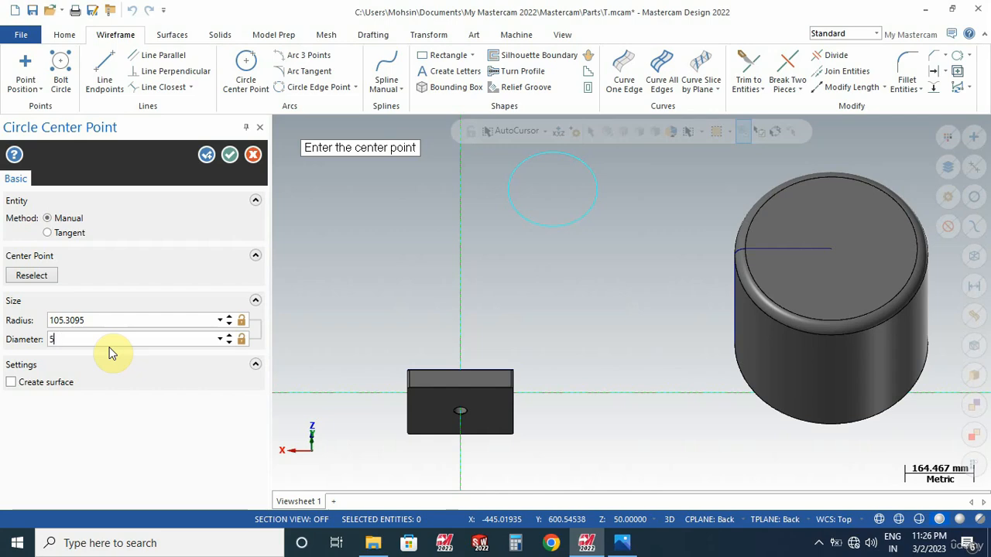
click(231, 156)
- Draw a circle about 168 mm in diameter centered on the cylinder's filleted end face
click(240, 87)
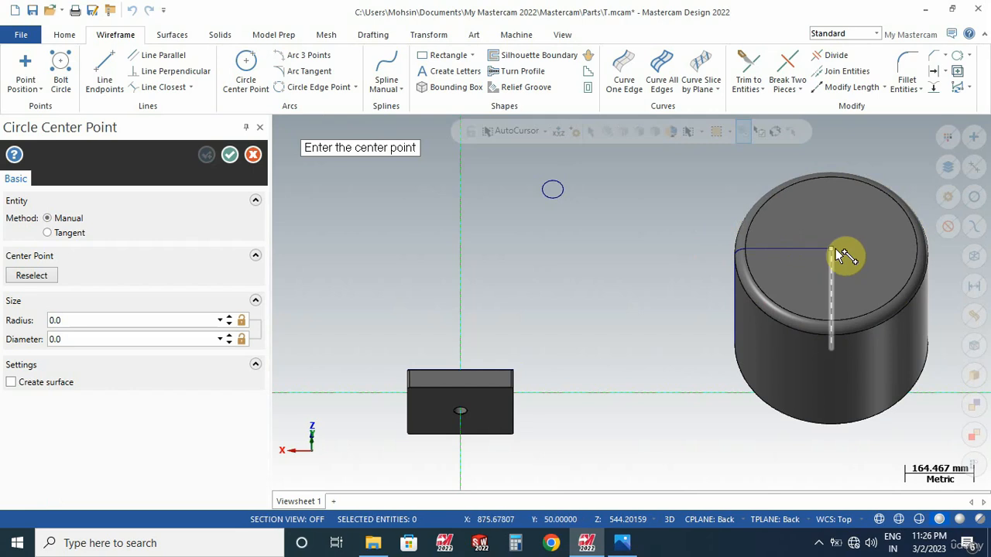
click(840, 250)
click(857, 261)
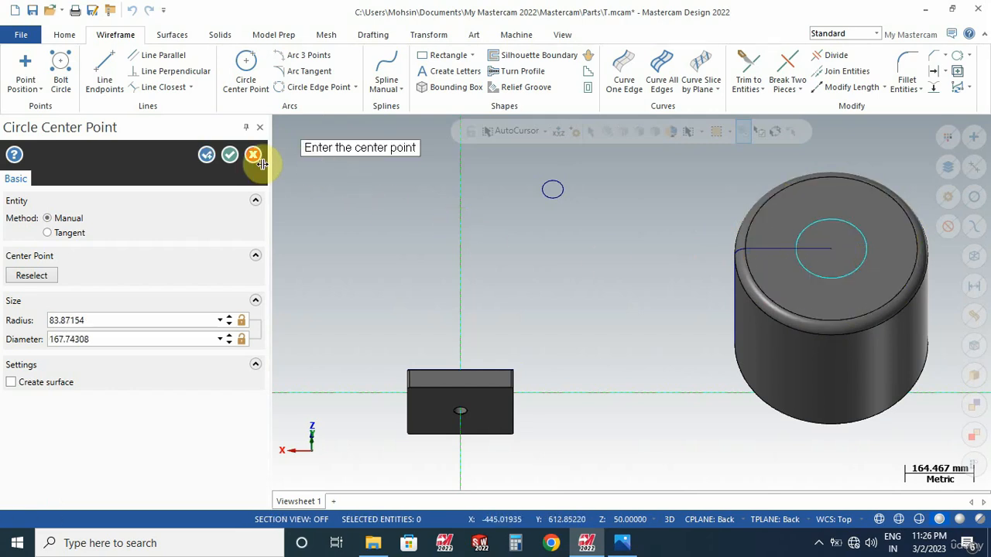
click(230, 155)
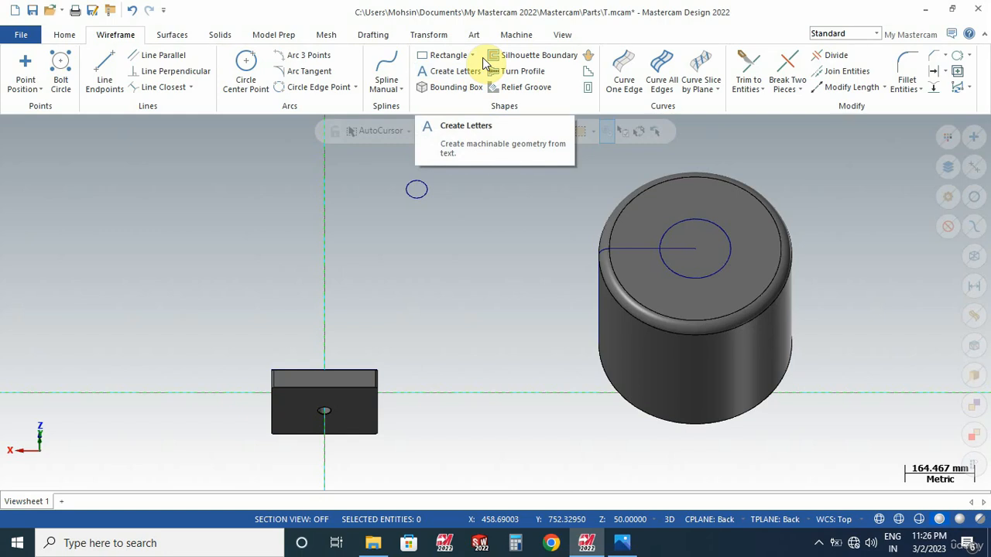
- Translate the small circle above the block from its center to the center of the cylinder's end-face circle, using the Move method
click(431, 36)
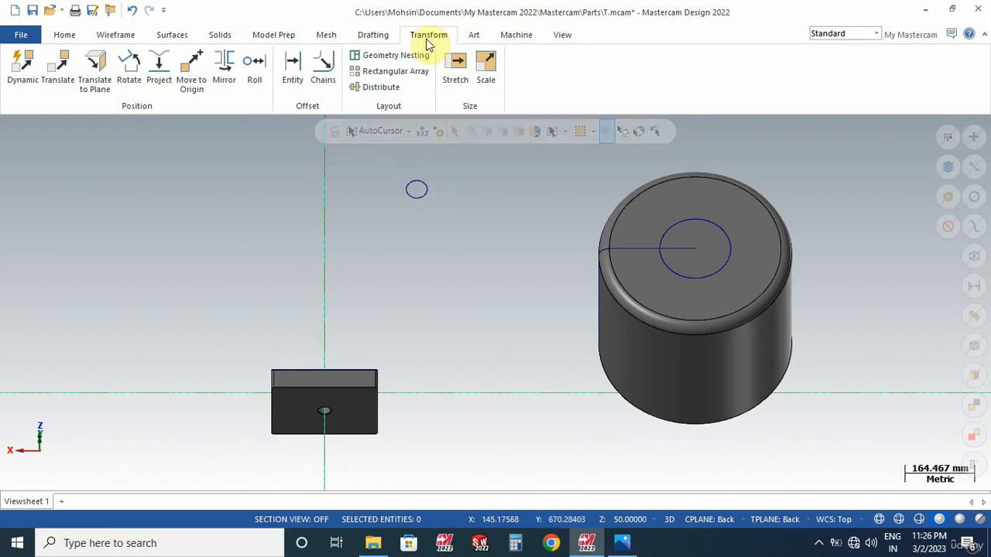
click(54, 65)
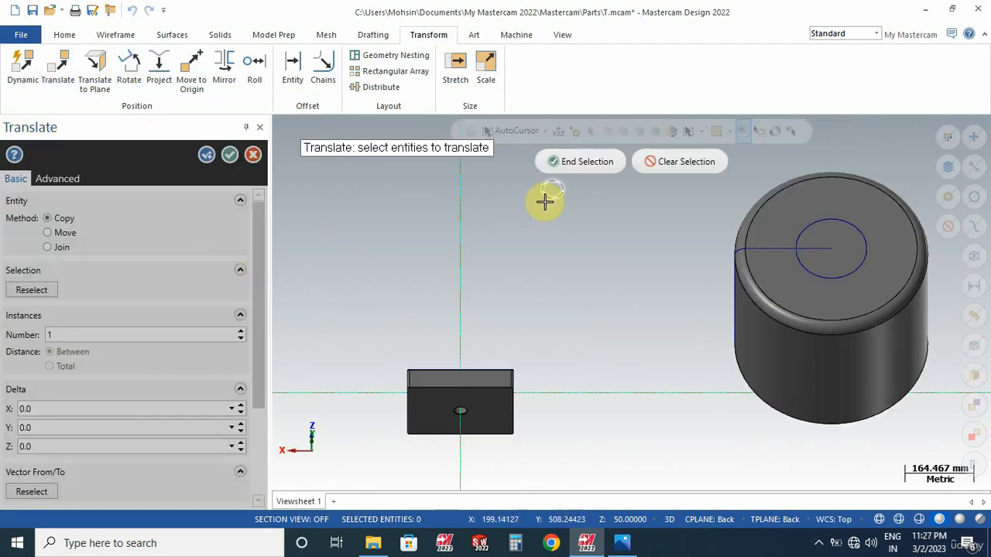
click(588, 165)
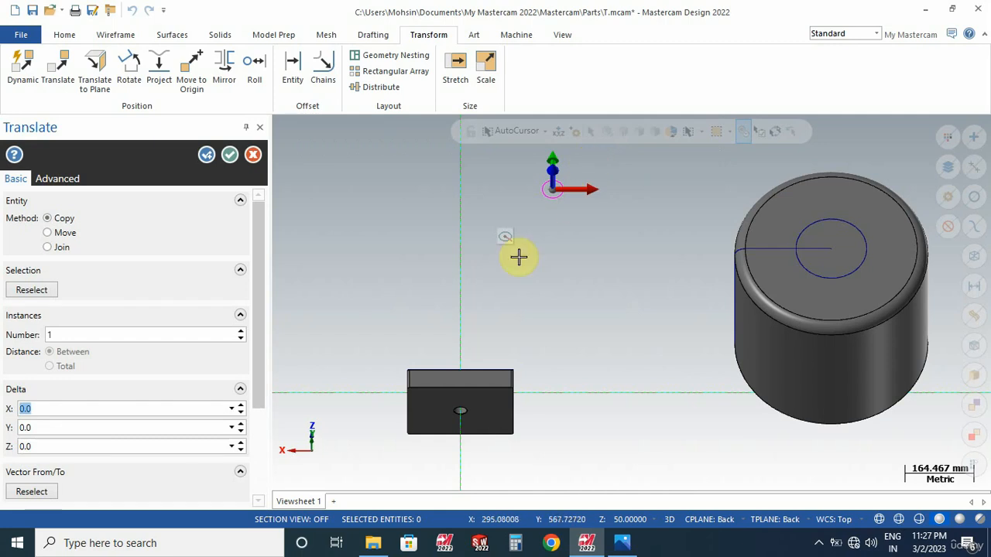
click(40, 493)
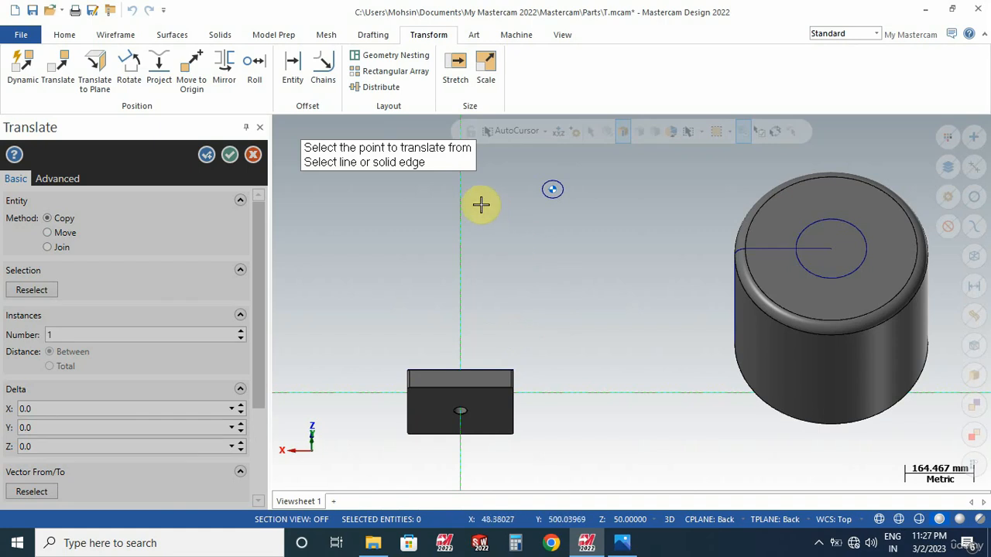
click(557, 204)
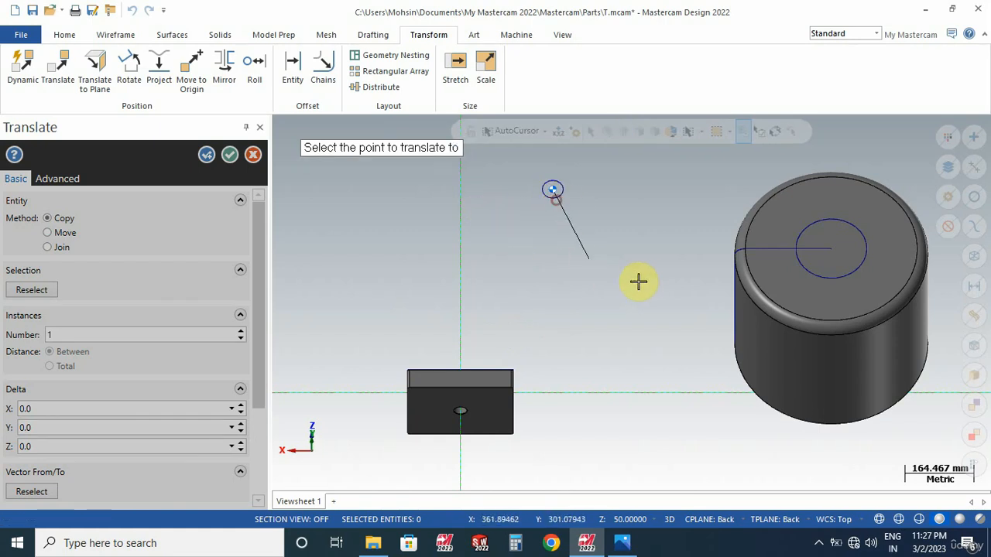
click(858, 277)
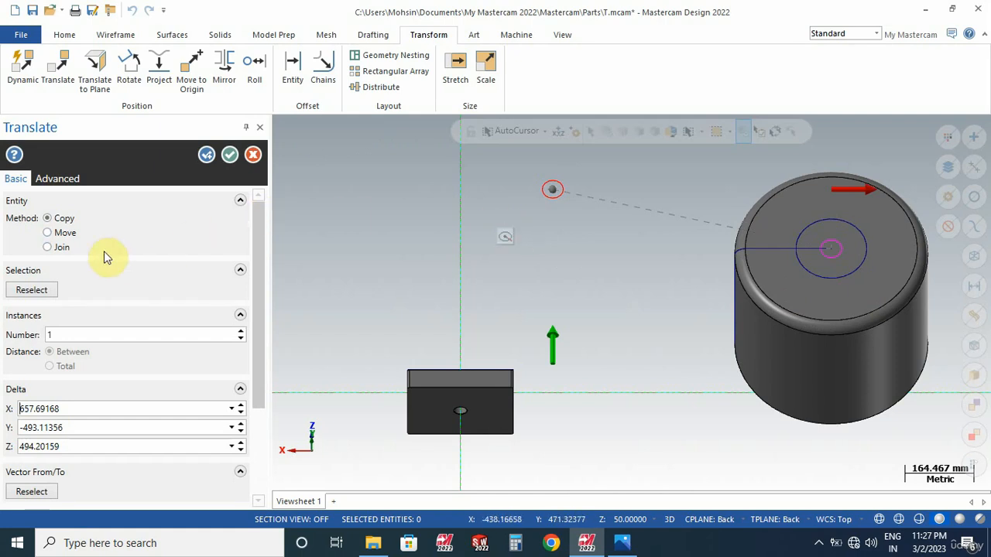
click(60, 233)
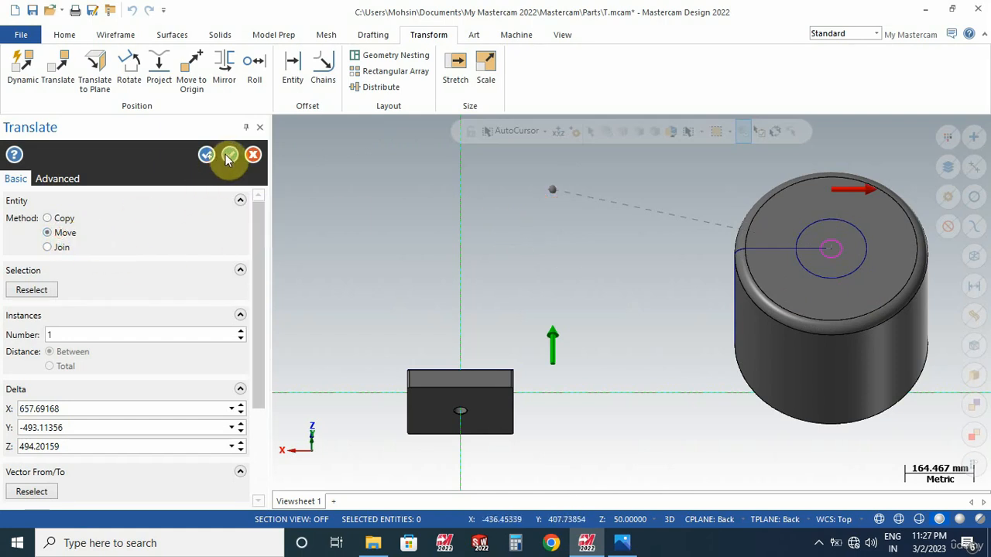
click(229, 155)
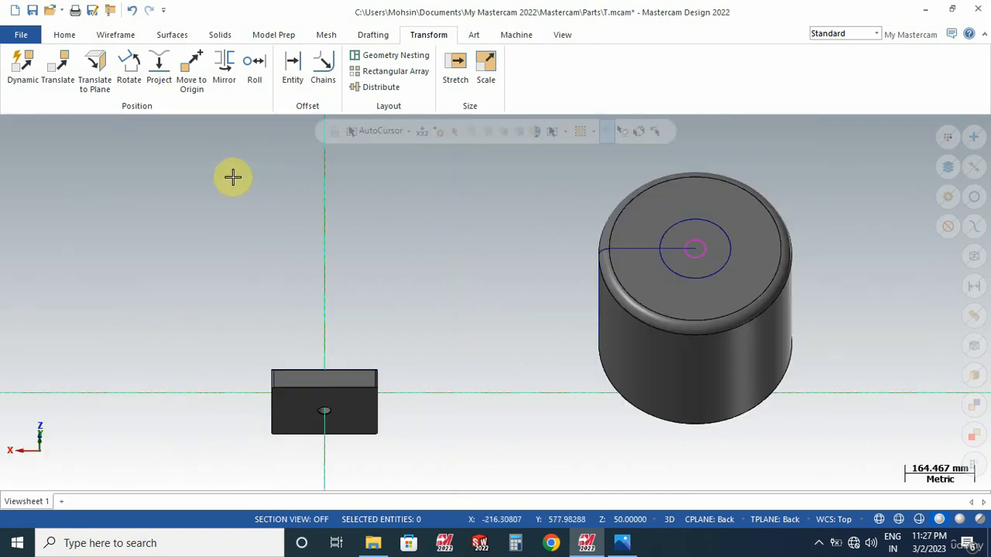
- Extrude the small circle on the cylinder's filleted end face as a cut body through all
right_click(233, 176)
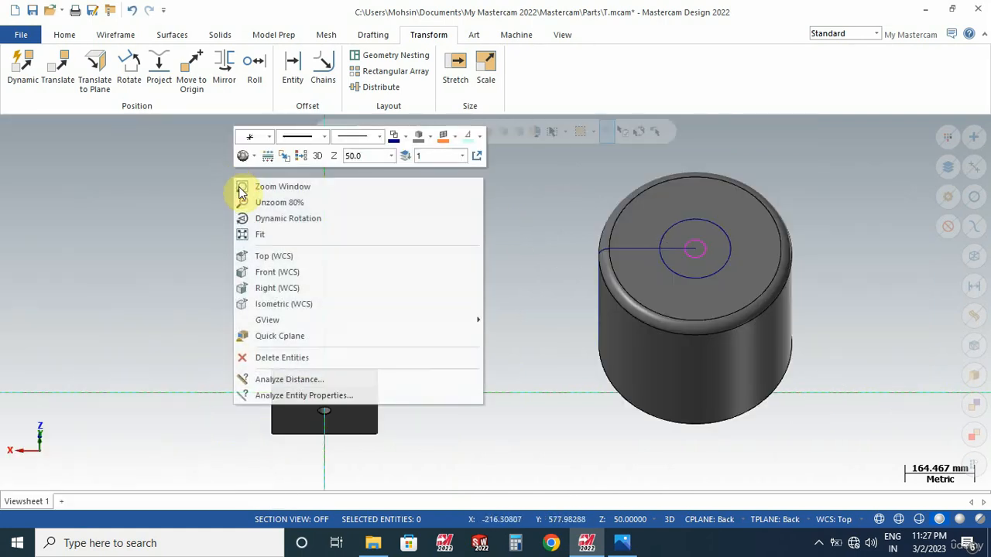
click(269, 235)
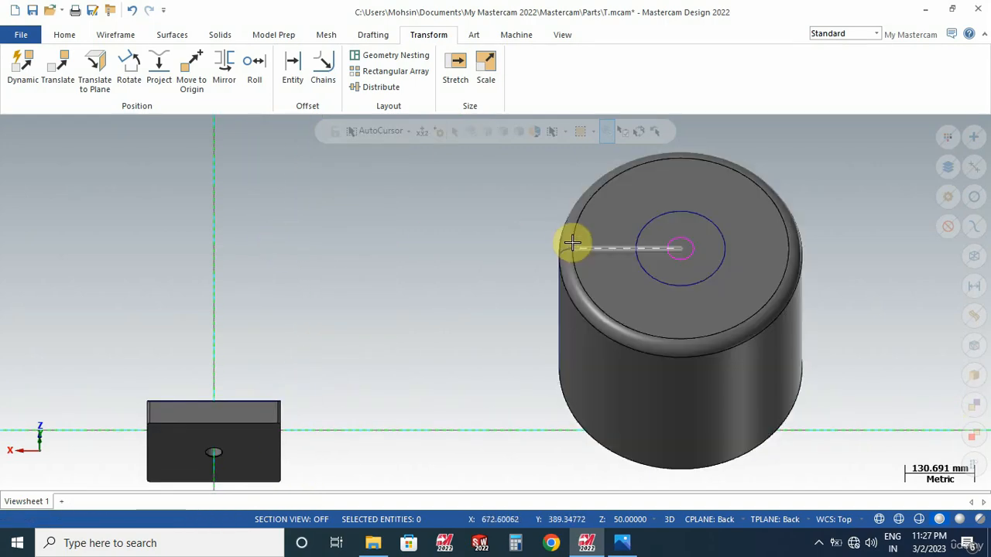
scroll(451, 265, down, 10)
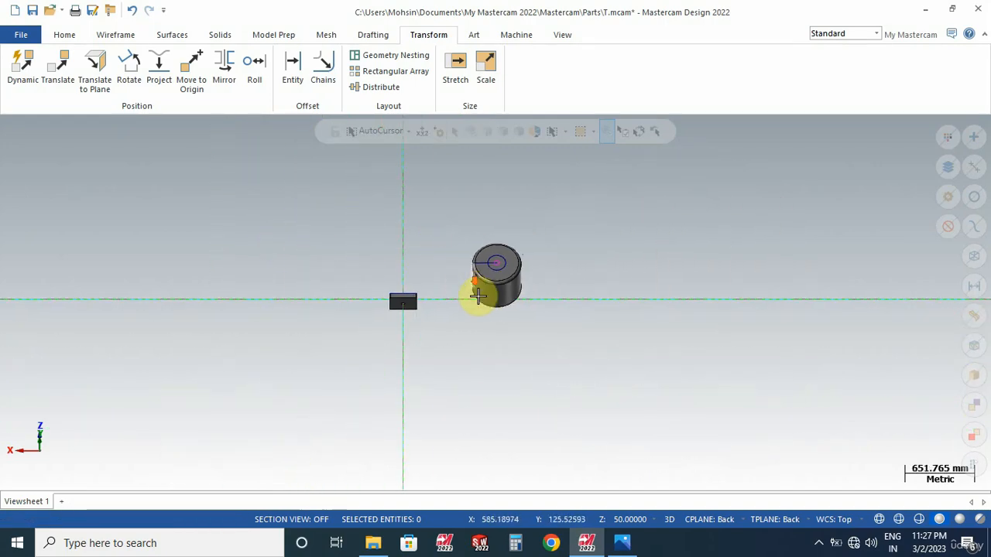
right_click(341, 218)
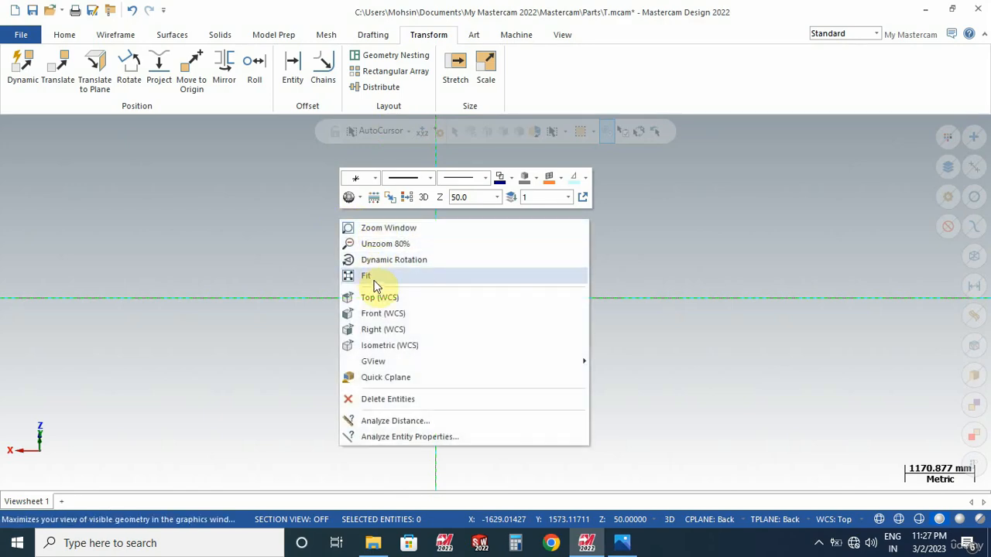
click(375, 284)
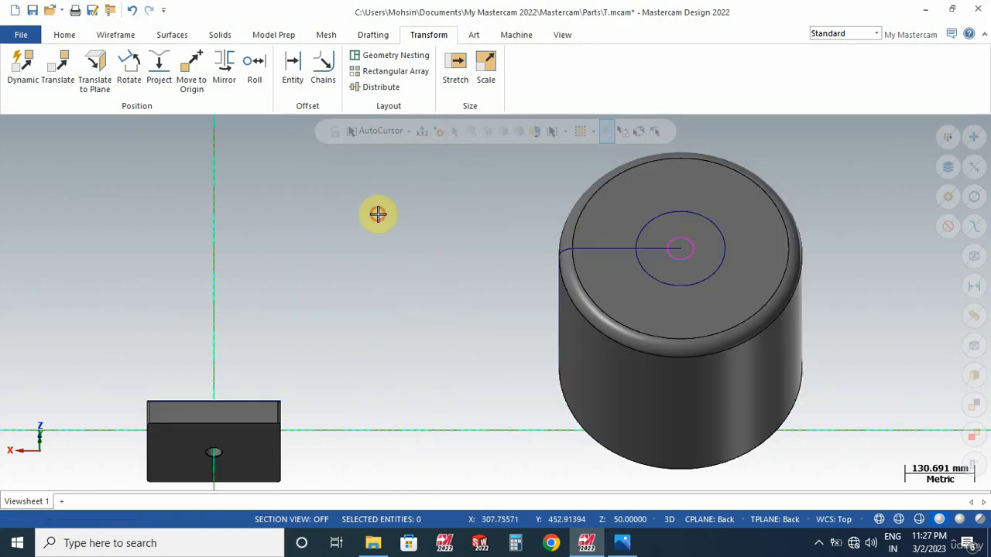
click(126, 36)
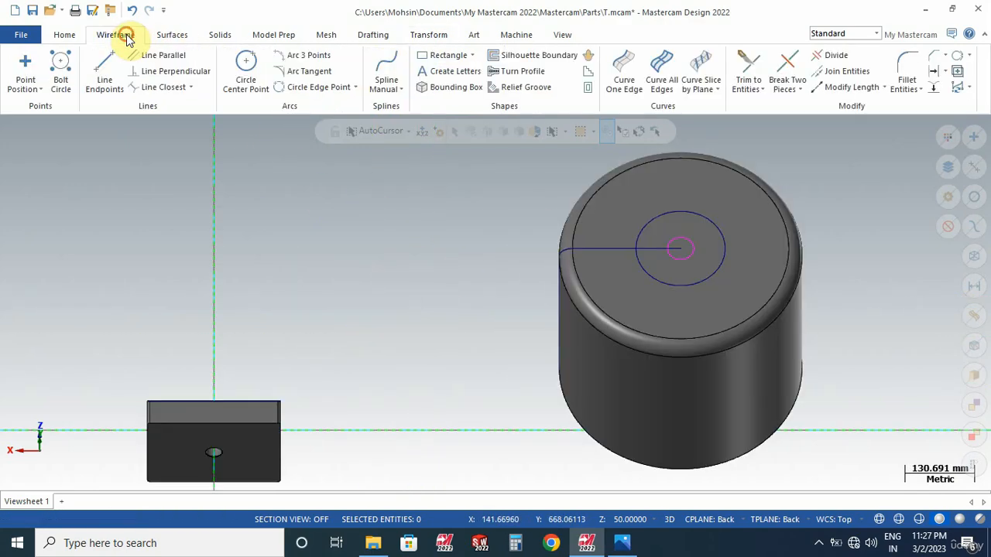
click(234, 39)
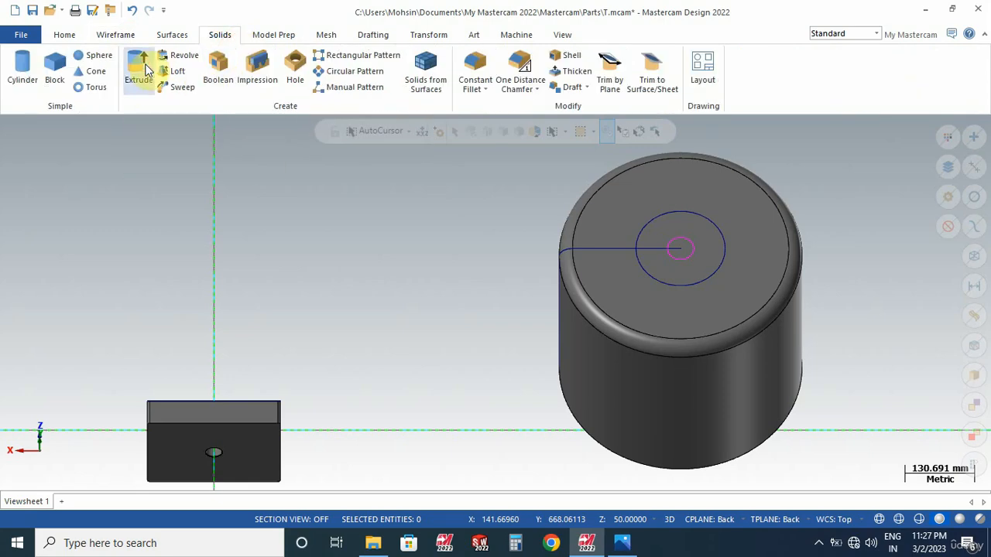
click(143, 68)
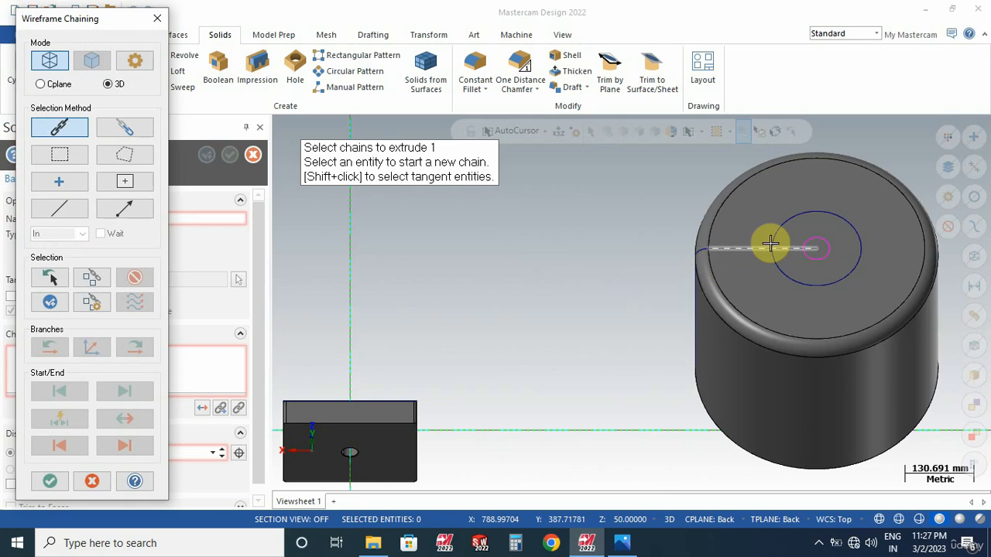
click(817, 246)
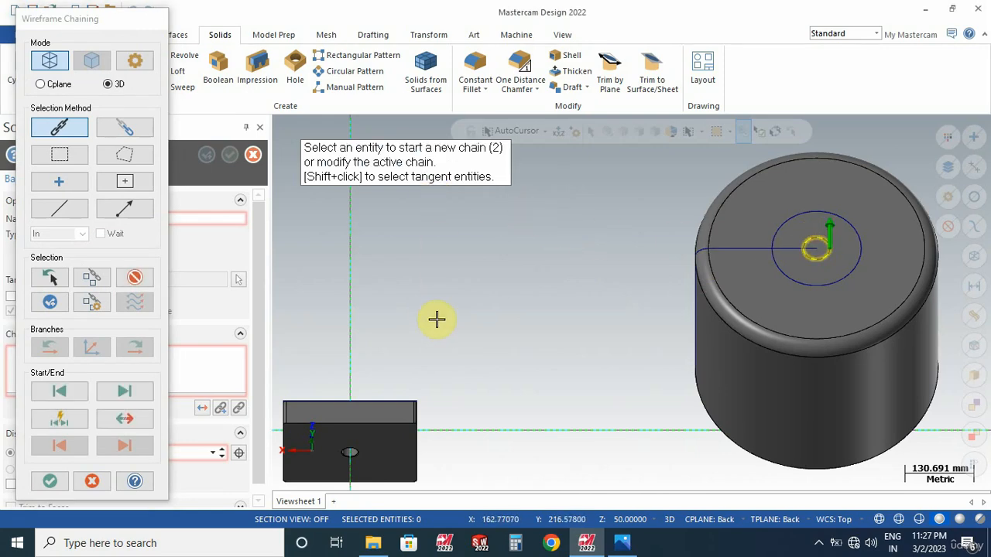
key(Return)
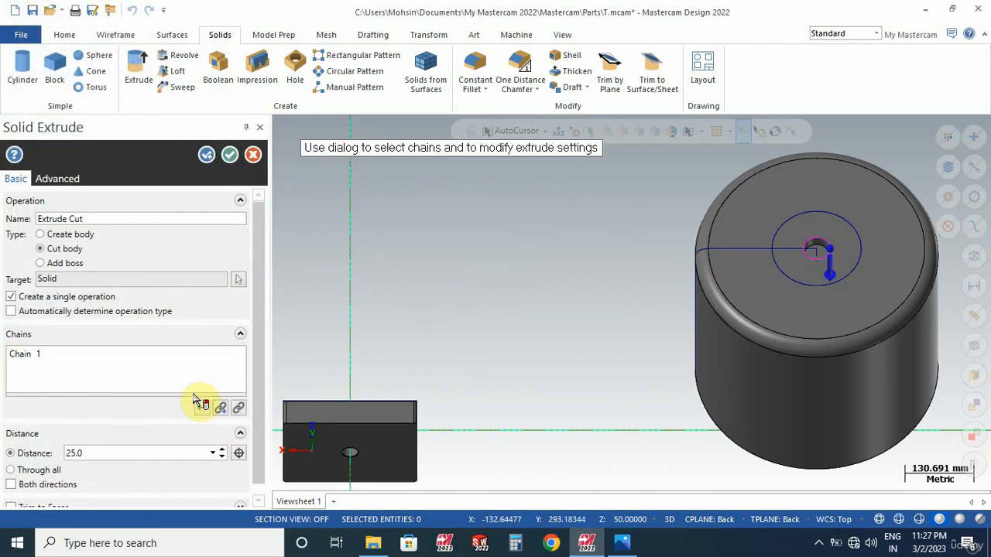
middle_drag(606, 383, 609, 290)
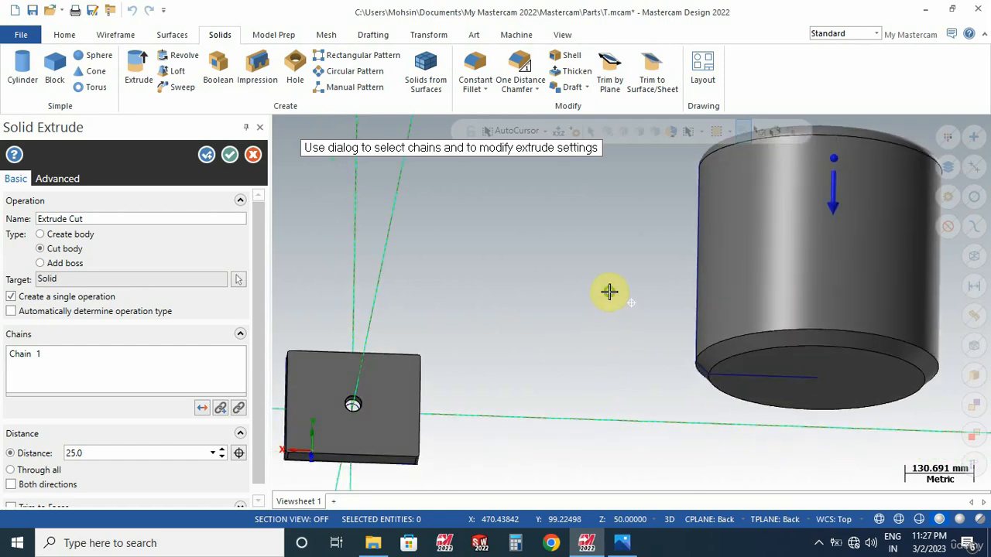
click(11, 470)
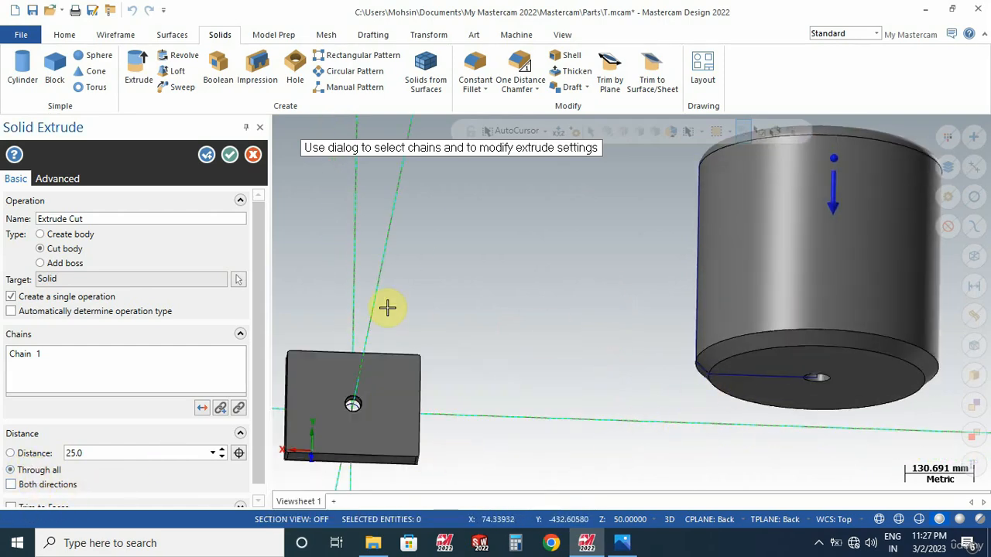
click(230, 156)
- Extrude the larger circle on the cylinder's filleted end face as a cut body with a distance of 25 mm
middle_drag(227, 157, 421, 263)
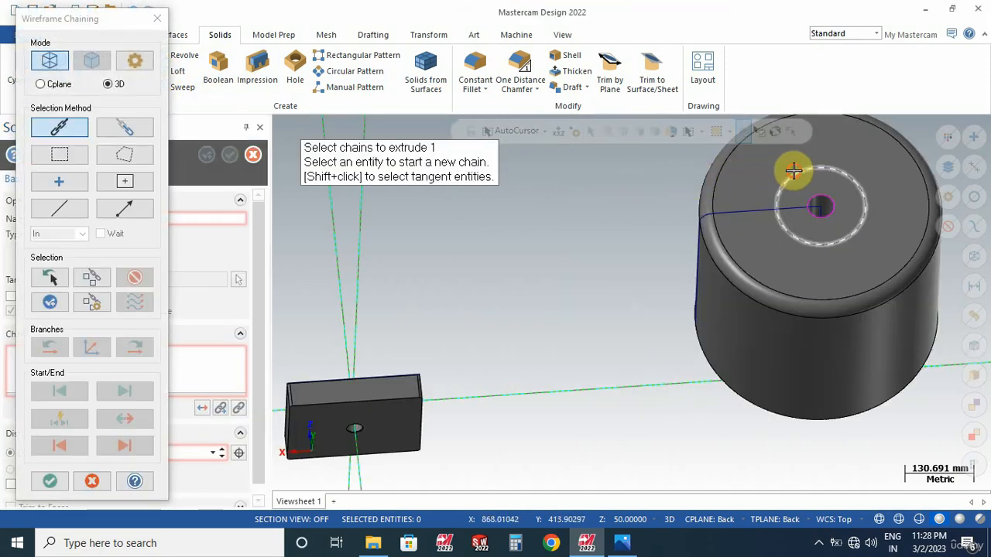
click(790, 170)
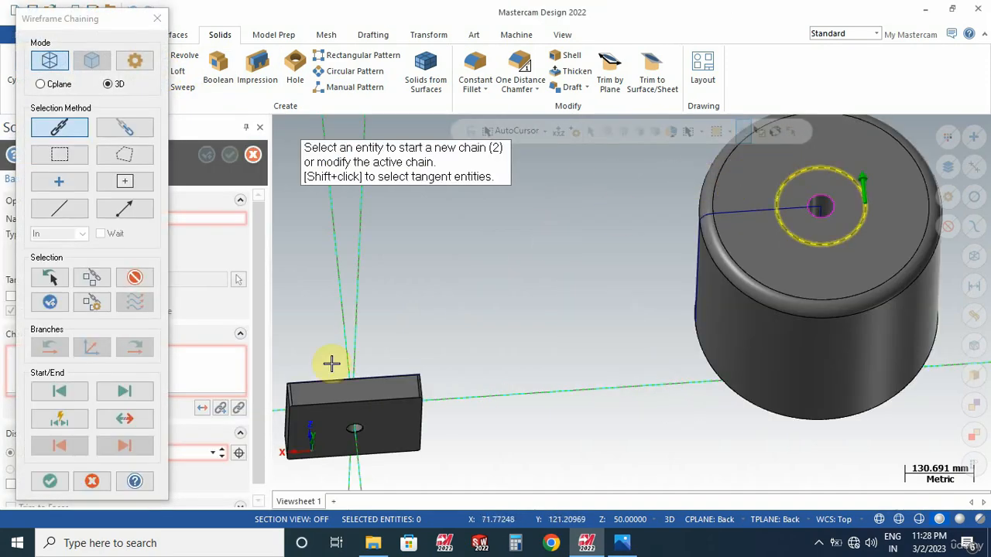
click(44, 482)
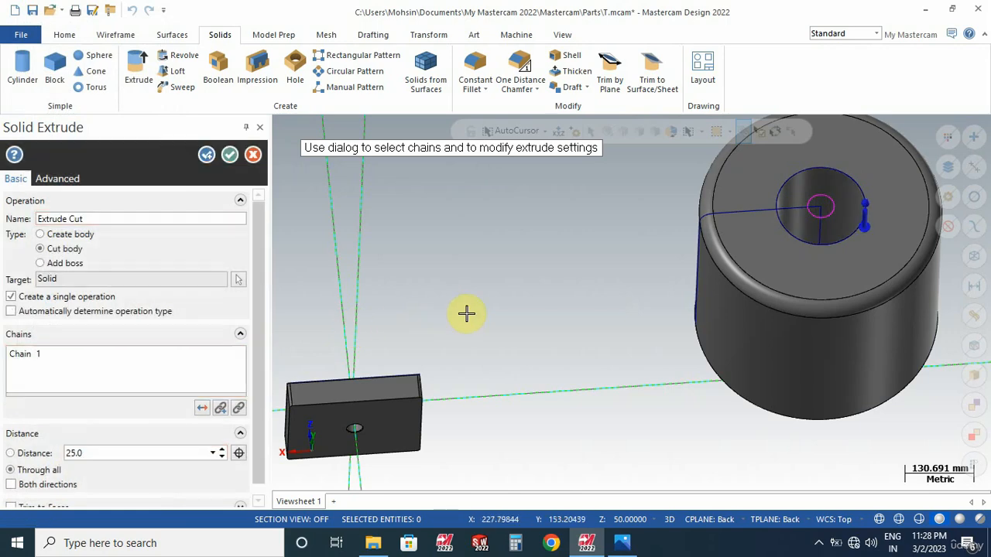
click(11, 453)
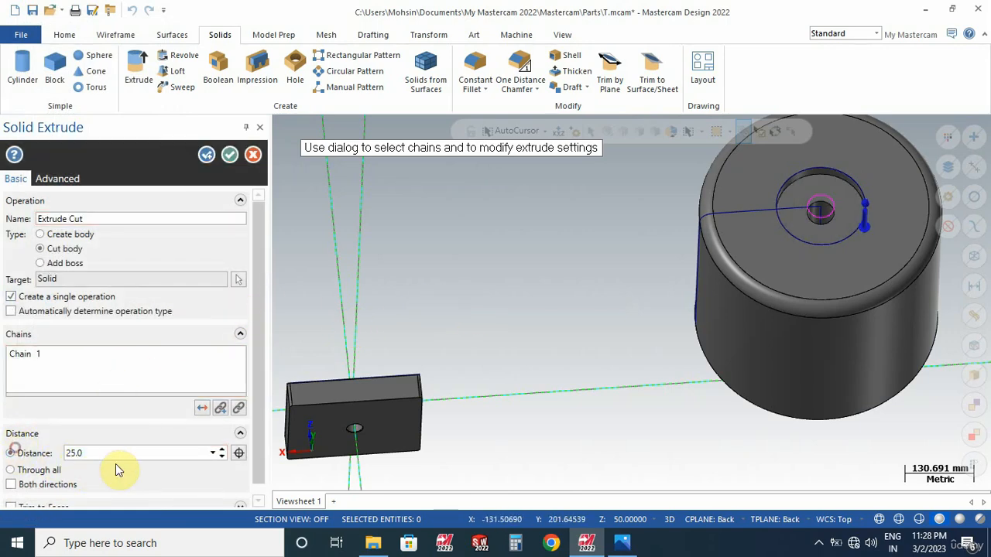
click(229, 155)
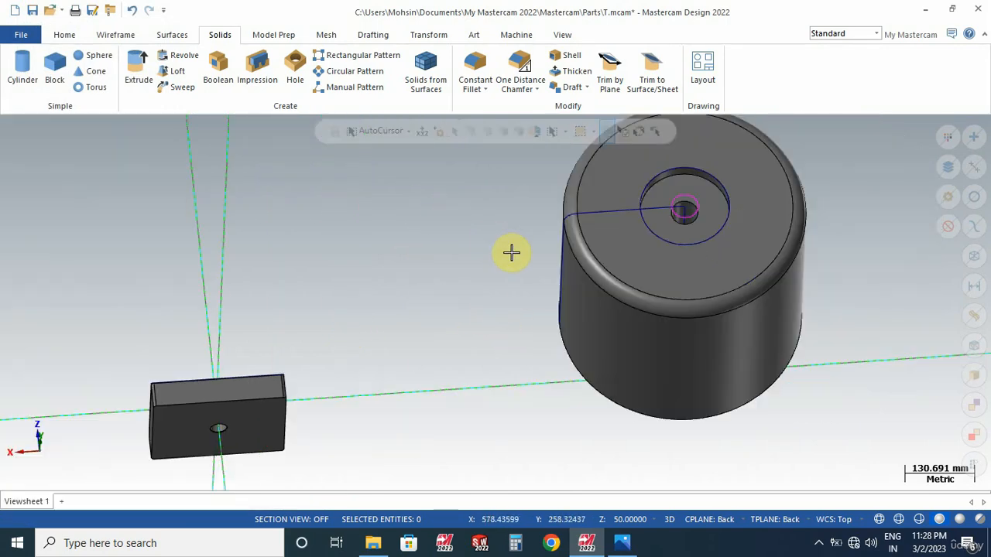
mouse_move(741, 220)
middle_down()
mouse_move(741, 182)
mouse_move(736, 210)
middle_up()
right_click(737, 211)
click(463, 199)
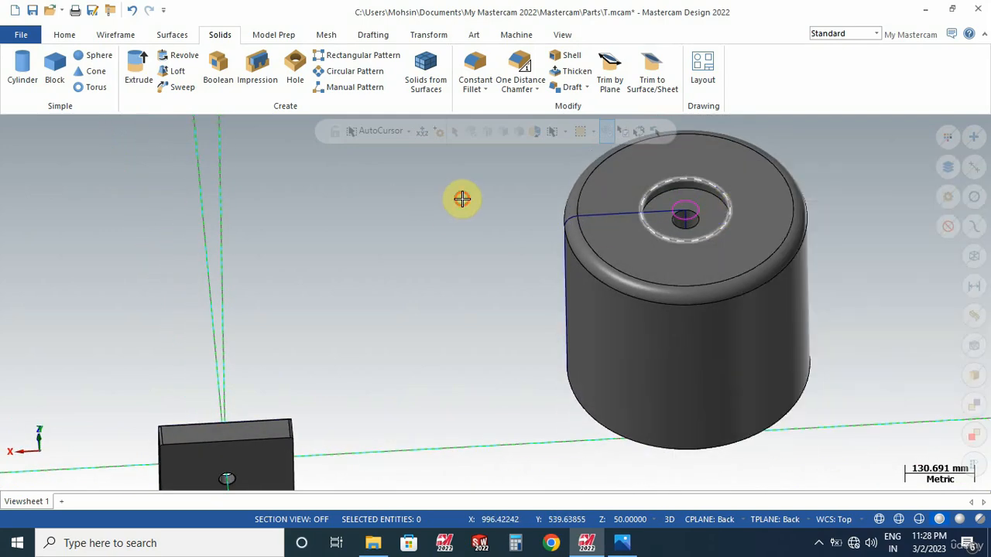
click(216, 39)
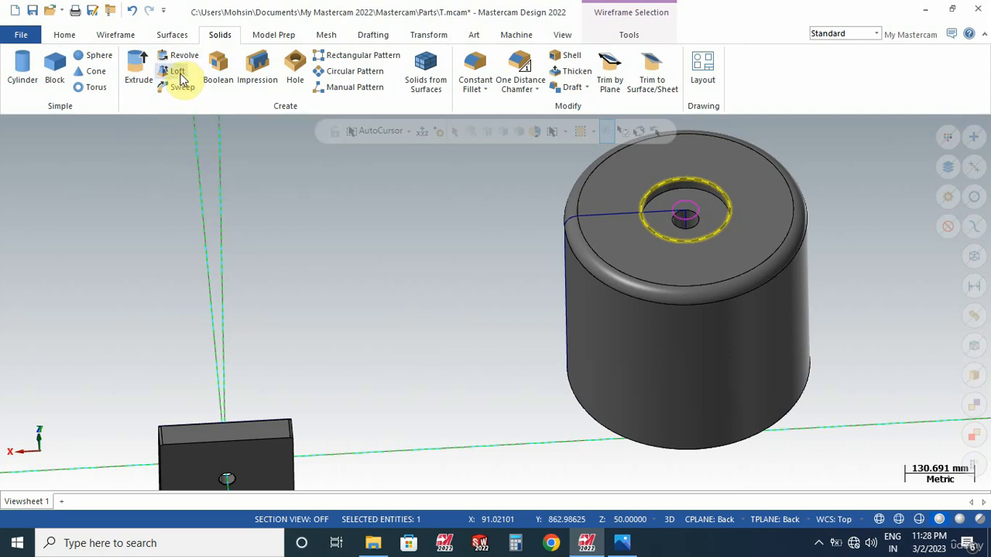
scroll(443, 211, down, 5)
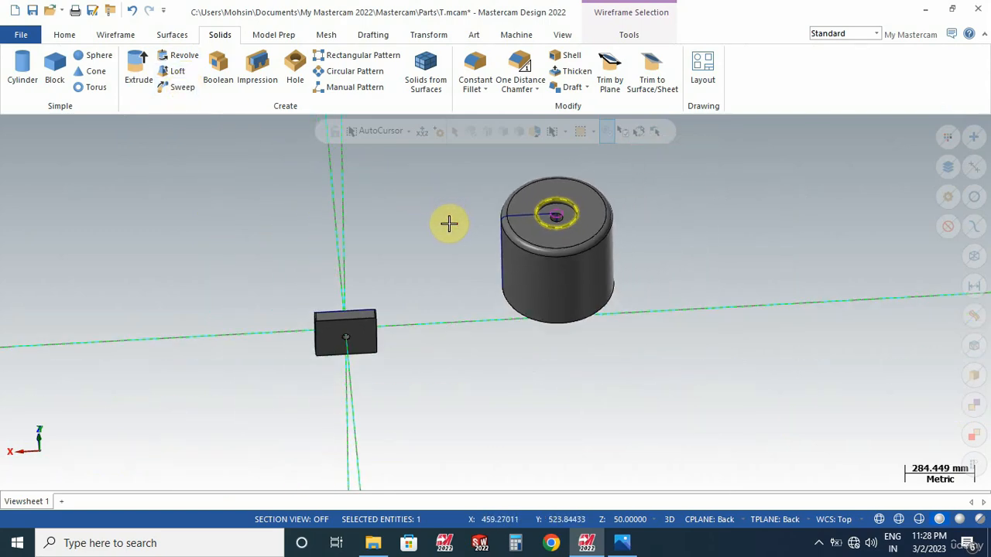
- Draw a center-point circle 200 mm in diameter in the Top (WCS) plane, in the empty area above and right of the block
right_click(417, 183)
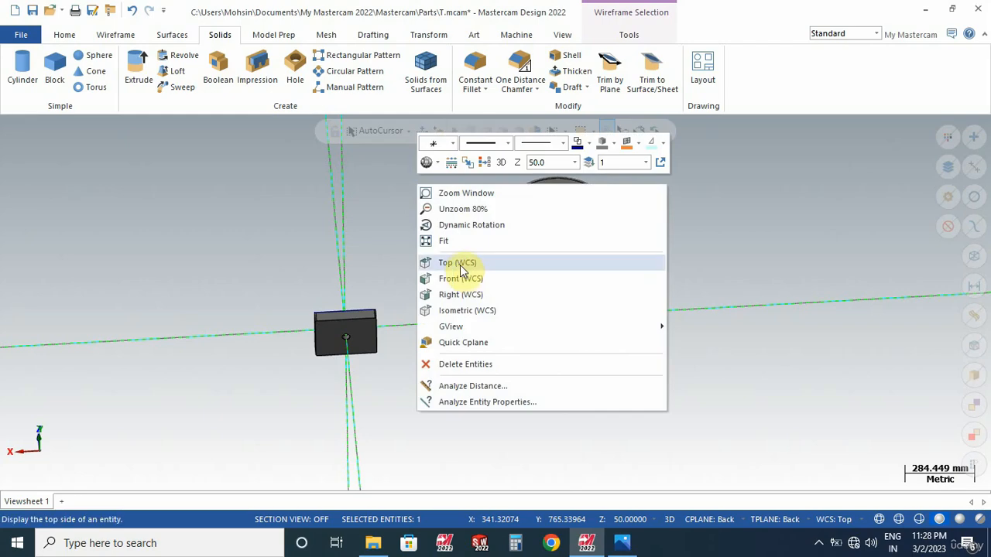
click(462, 260)
scroll(520, 290, down, 4)
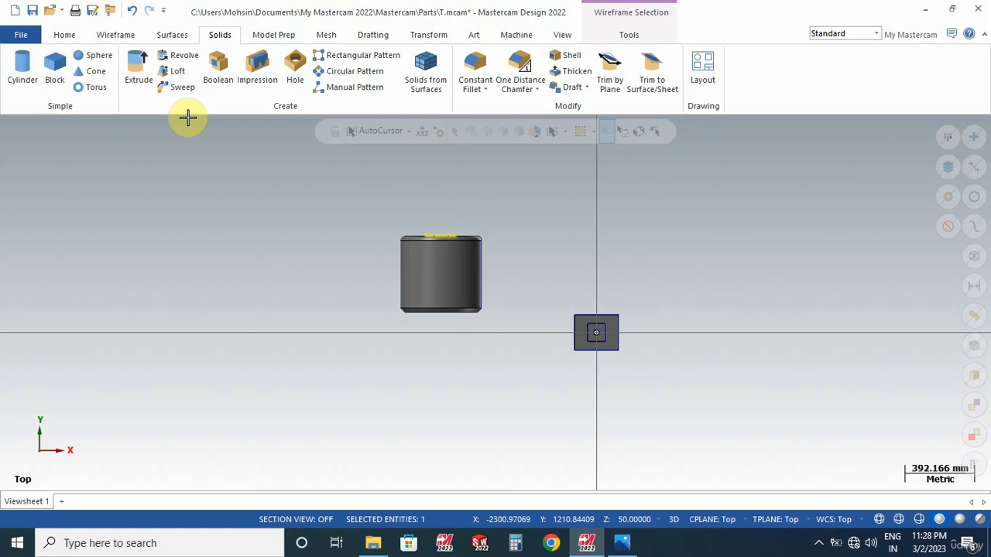
click(122, 34)
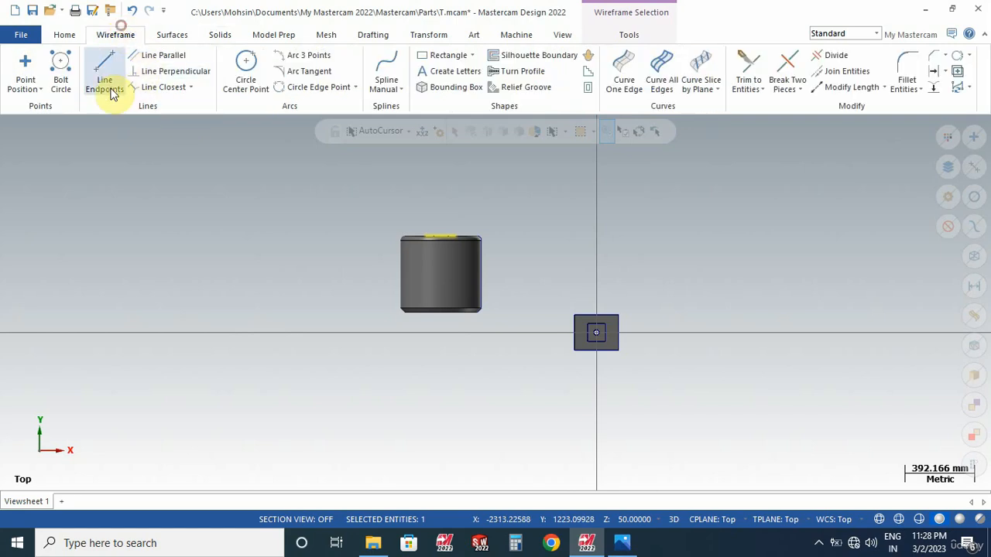
click(269, 90)
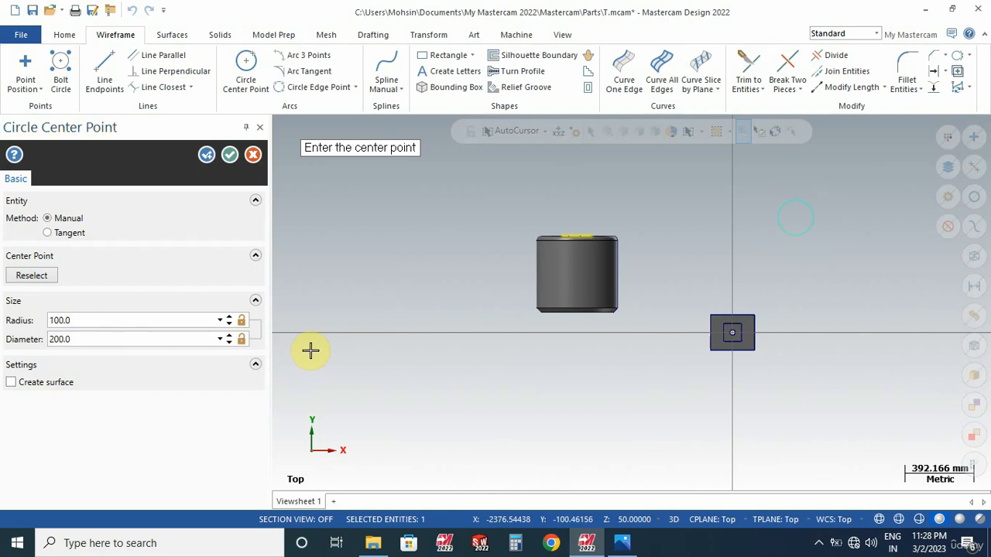
click(229, 155)
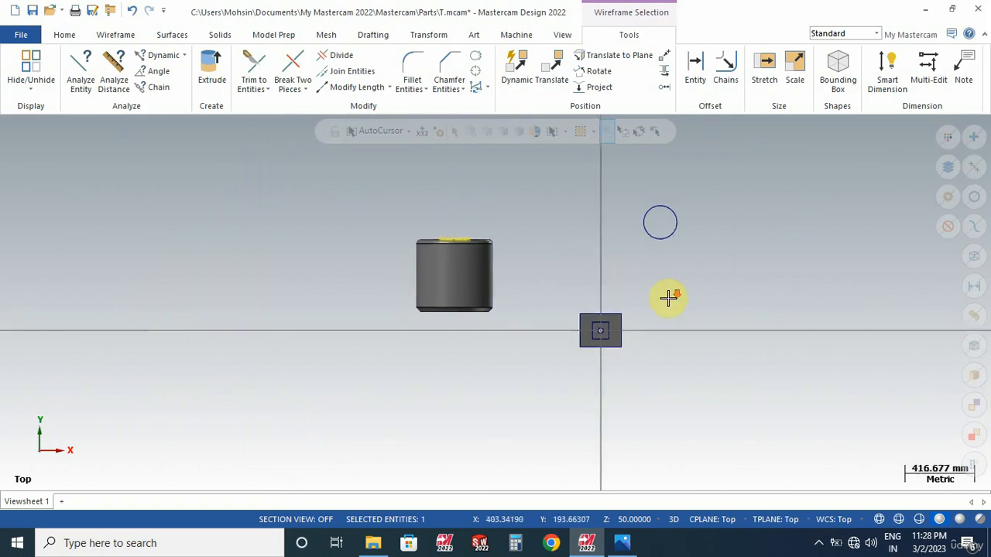
- Draw a 300 mm diameter circle concentric with the 200 mm circle, using the Manual method
click(116, 35)
click(234, 80)
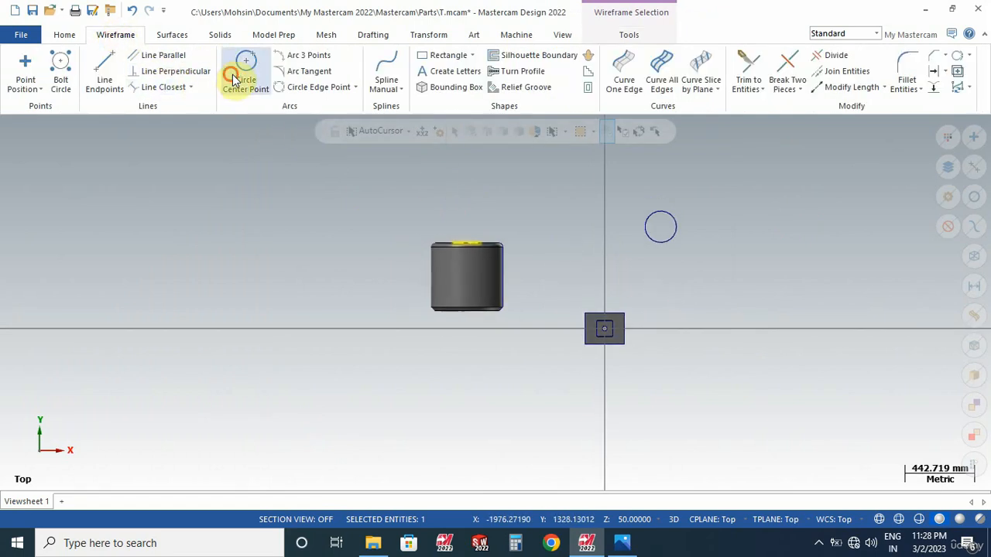
click(793, 240)
click(832, 248)
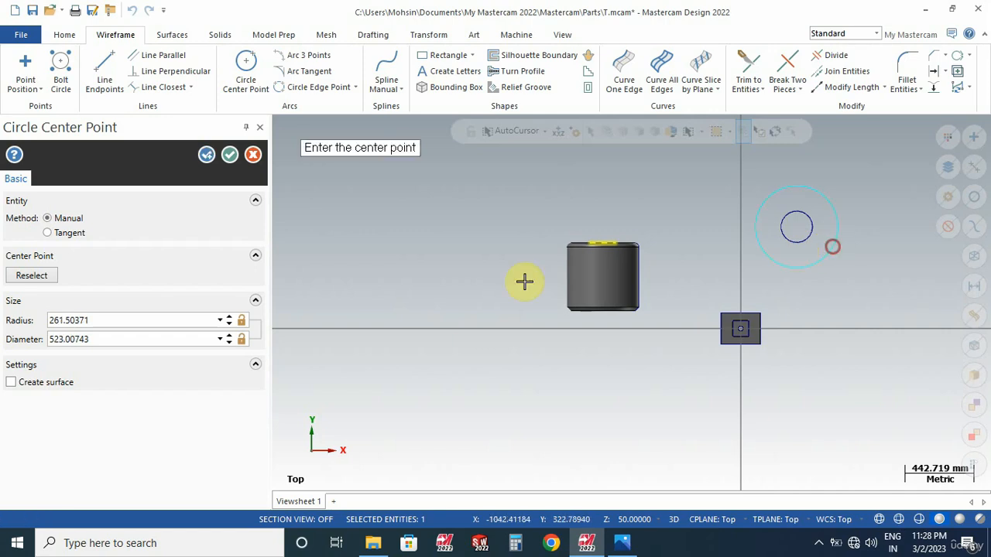
double_click(122, 341)
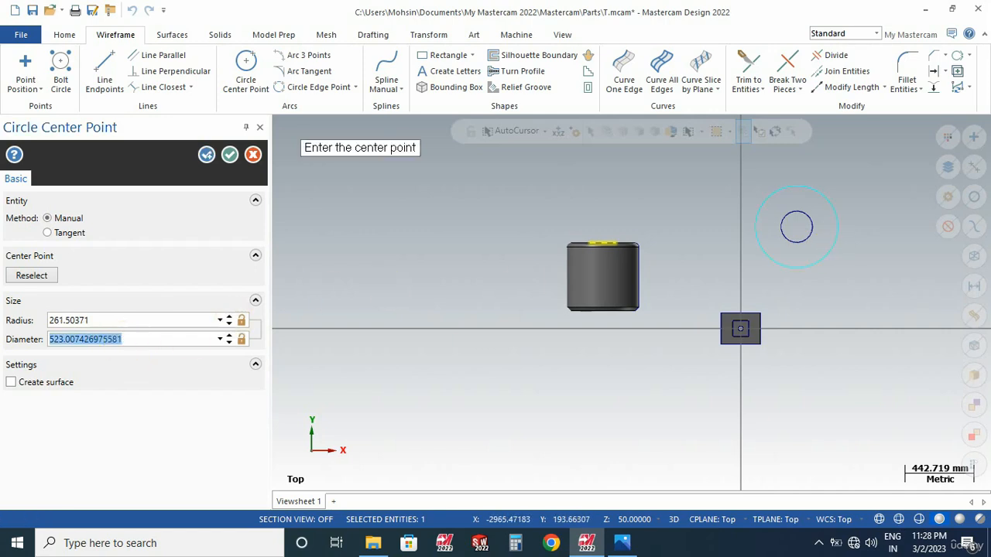
text(300.0)
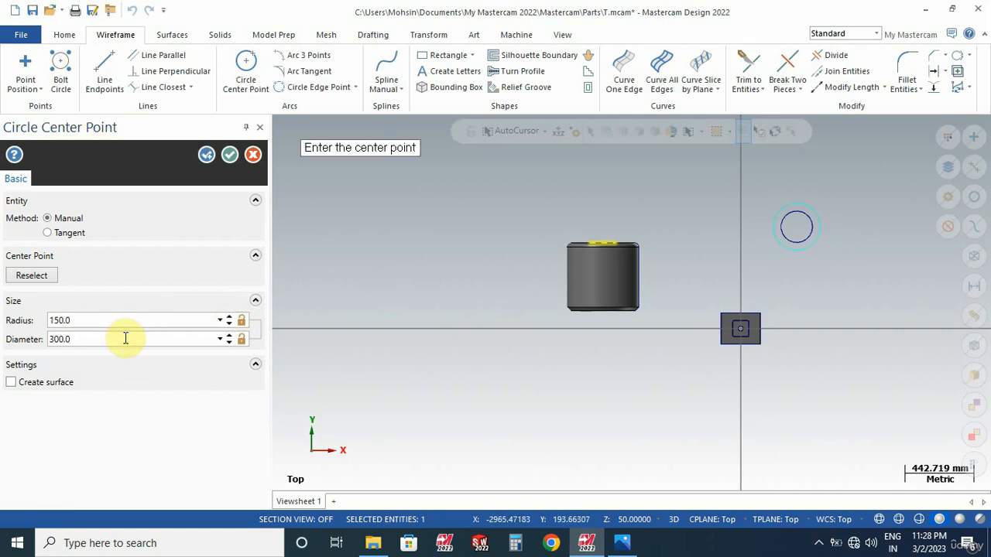
click(229, 156)
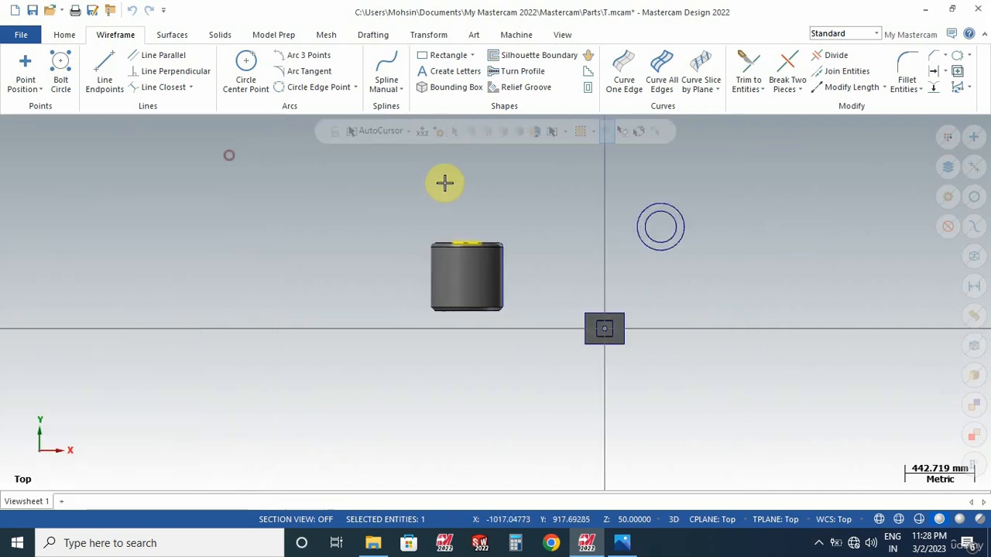
click(435, 37)
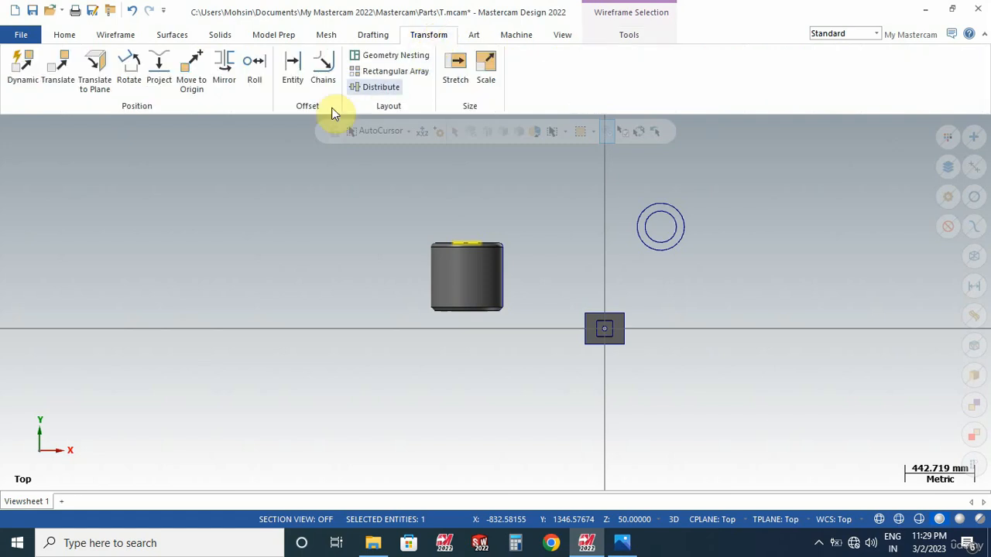
click(59, 71)
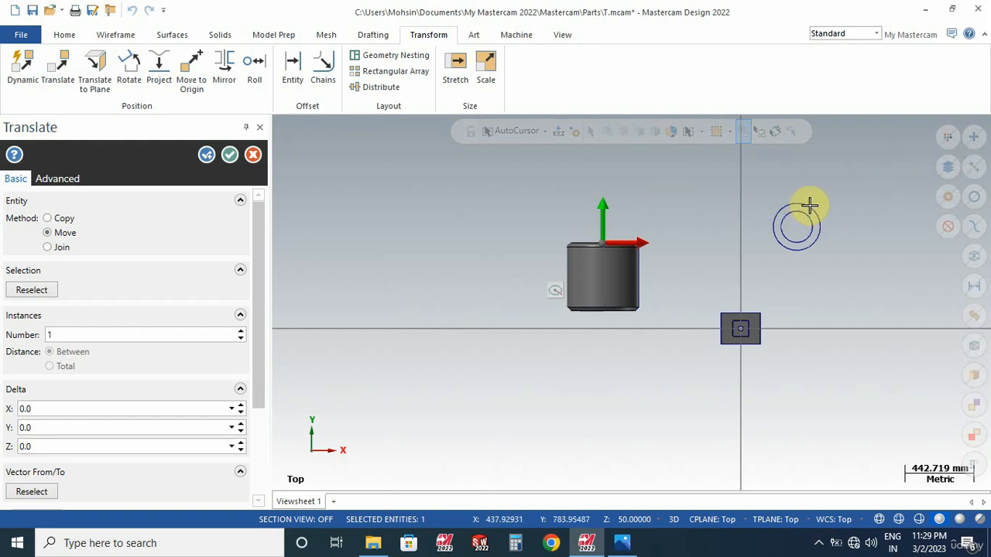
middle_drag(779, 287, 810, 250)
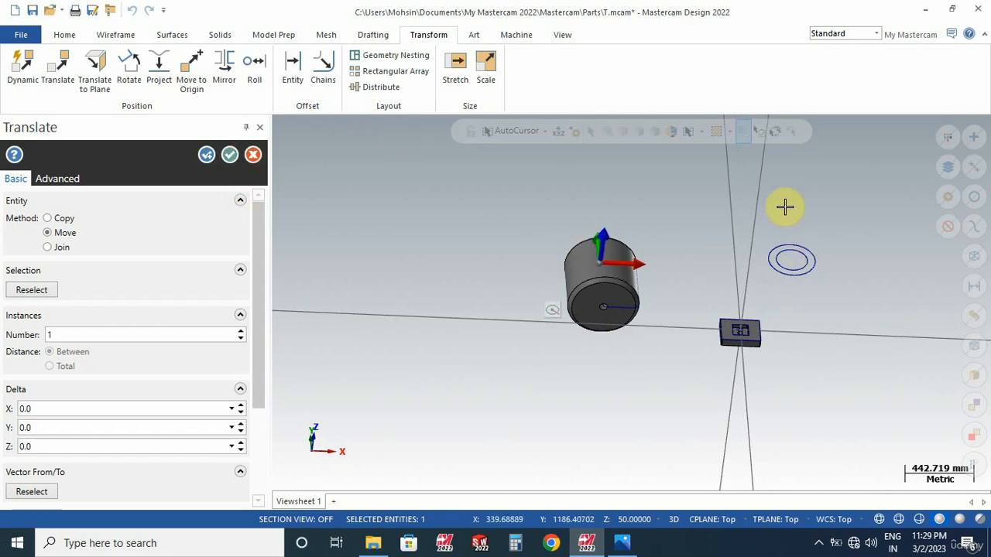
key(Return)
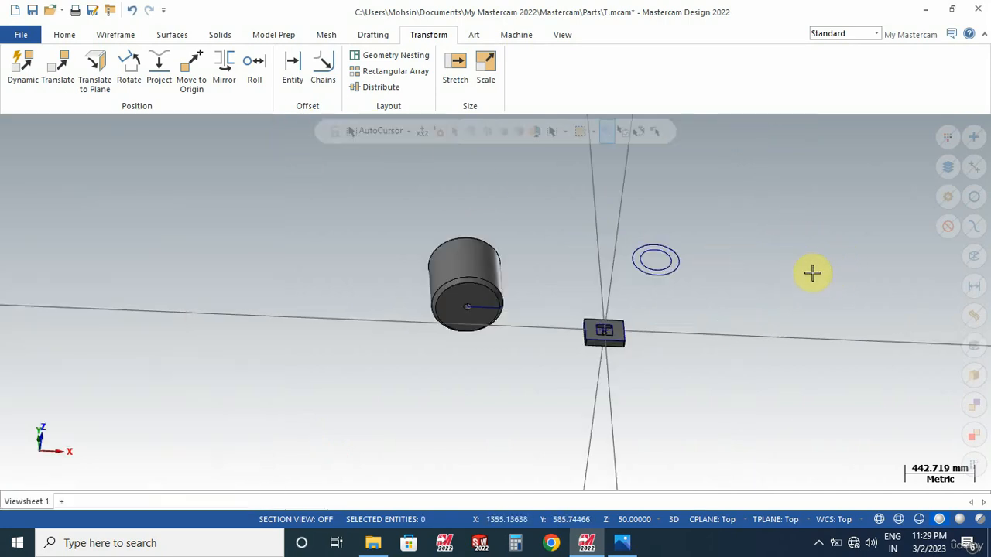
- Translate the 300 mm circle 500 mm in Z using the Move method, leaving the 200 mm circle in place
click(678, 265)
click(430, 35)
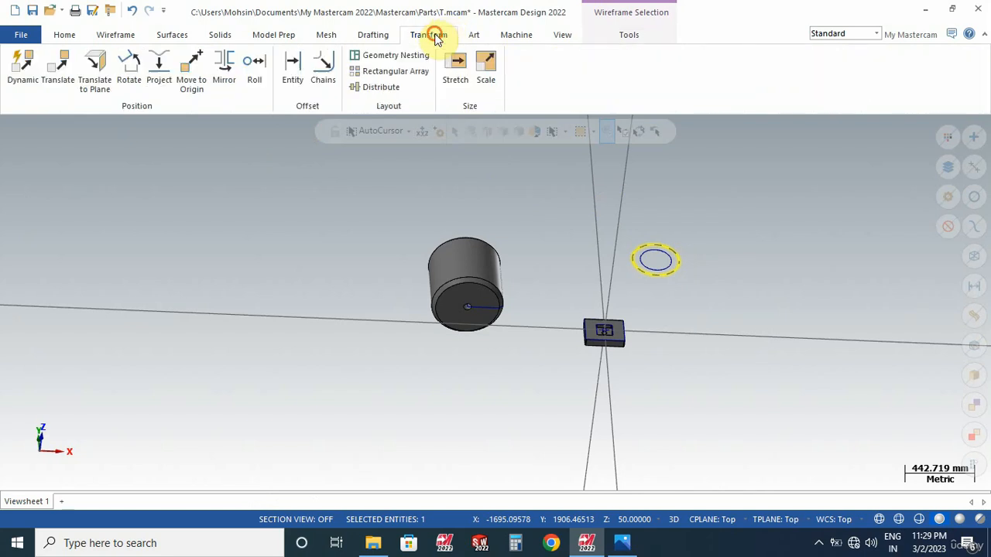
click(58, 78)
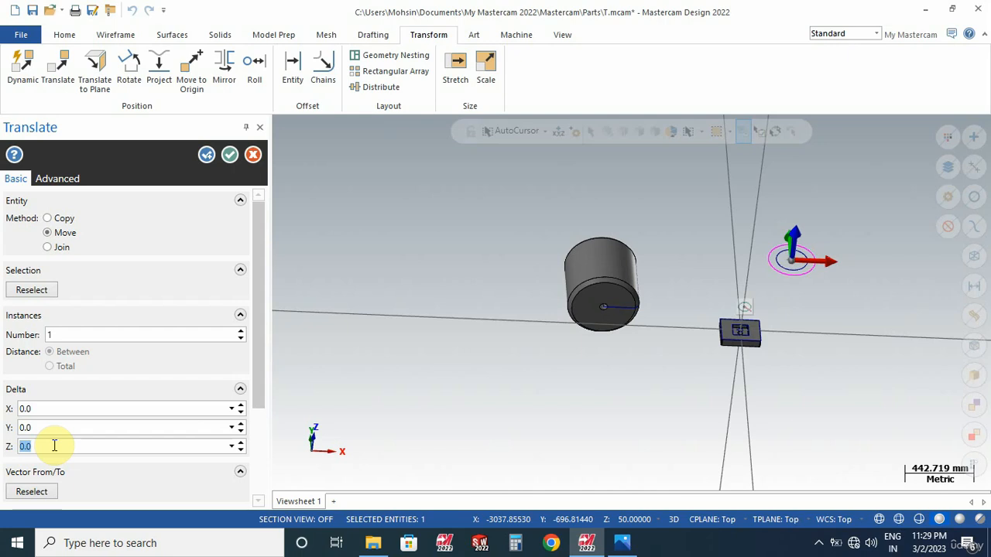
text(5)
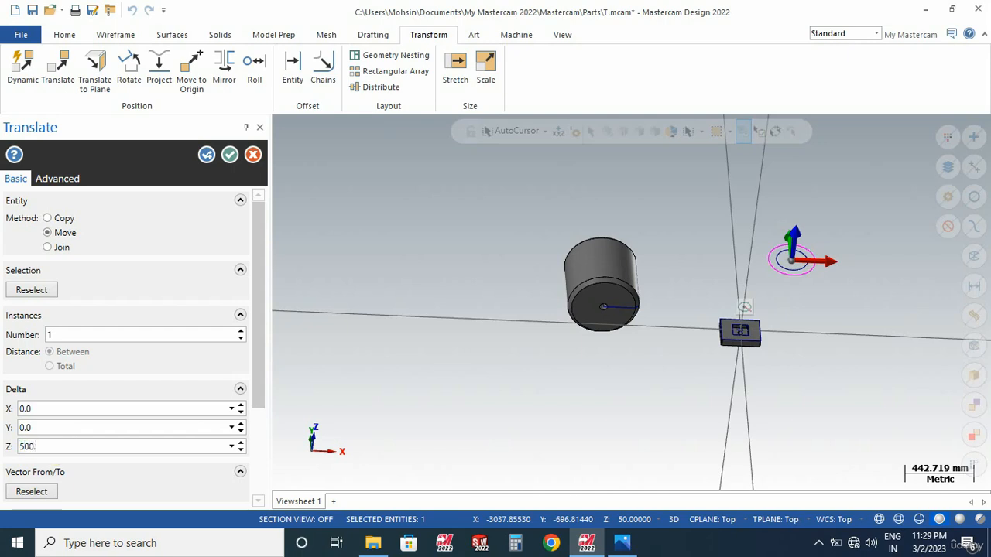
key(Return)
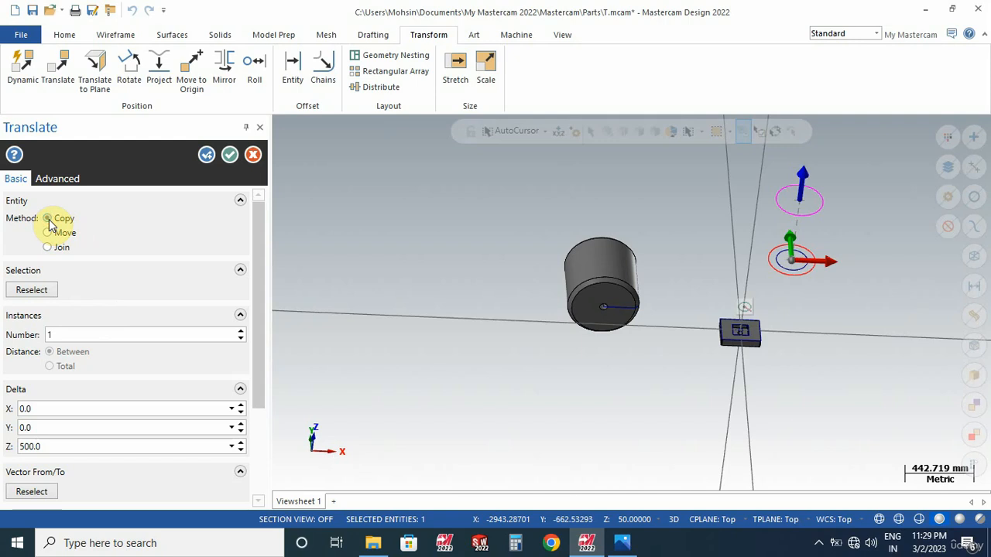
click(229, 155)
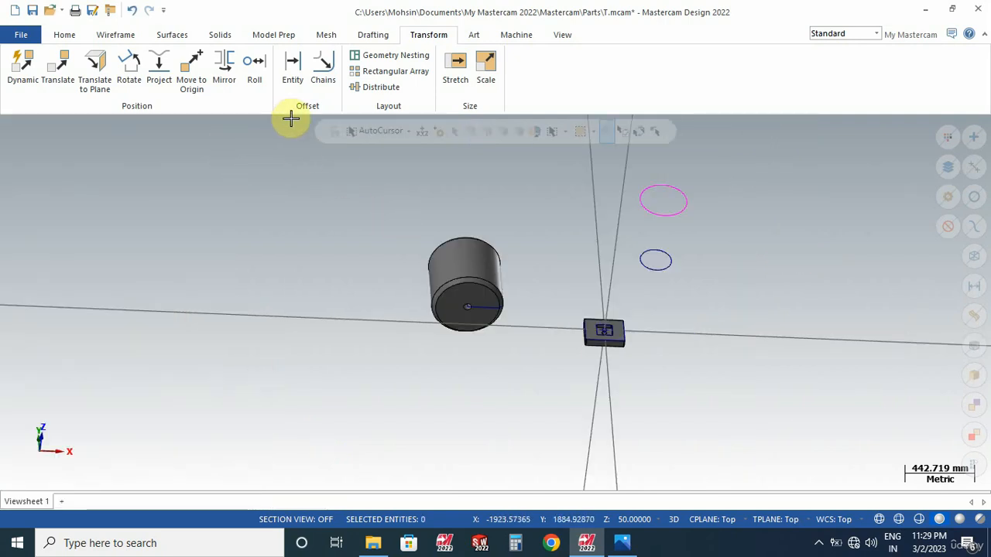
- Loft a solid body between the raised 300 mm circle and the 200 mm circle below it
click(220, 34)
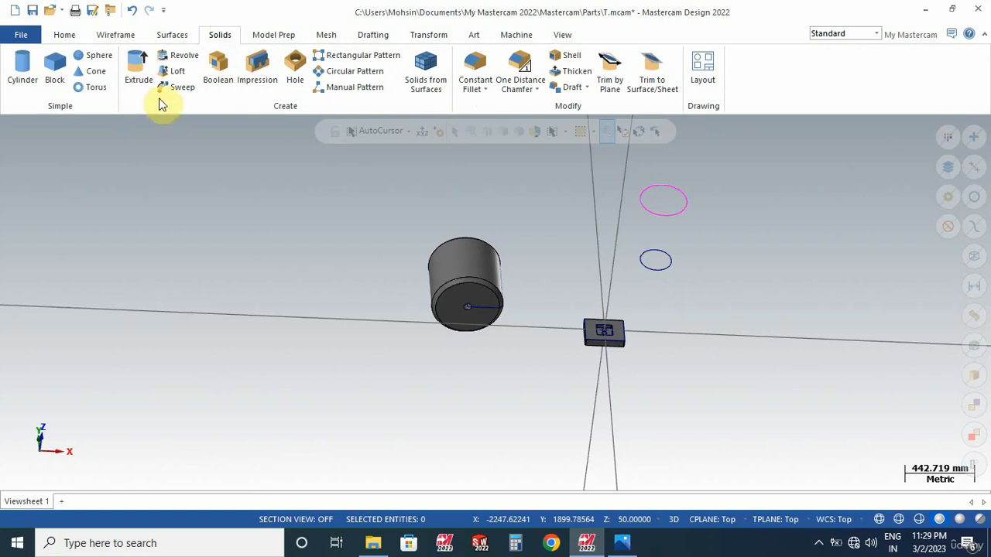
click(177, 71)
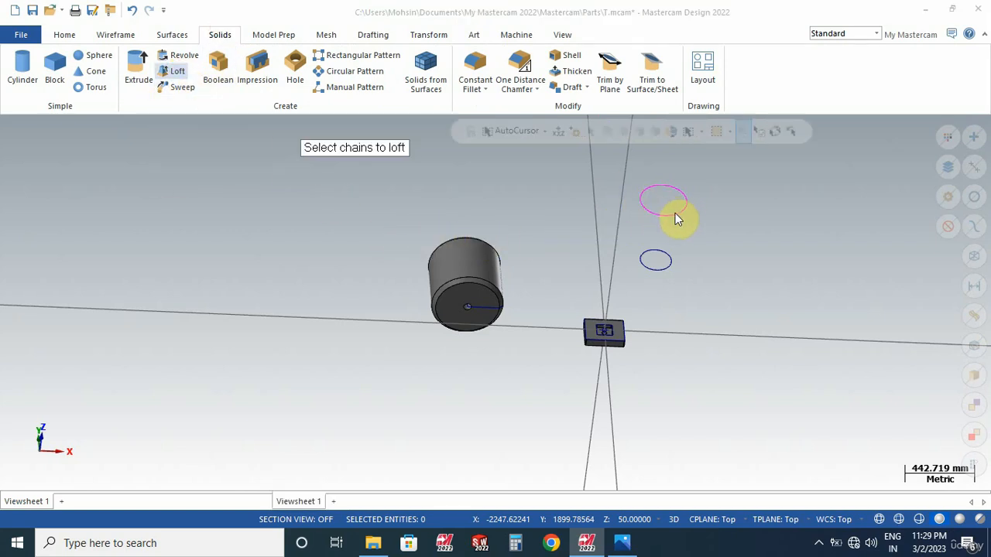
click(802, 217)
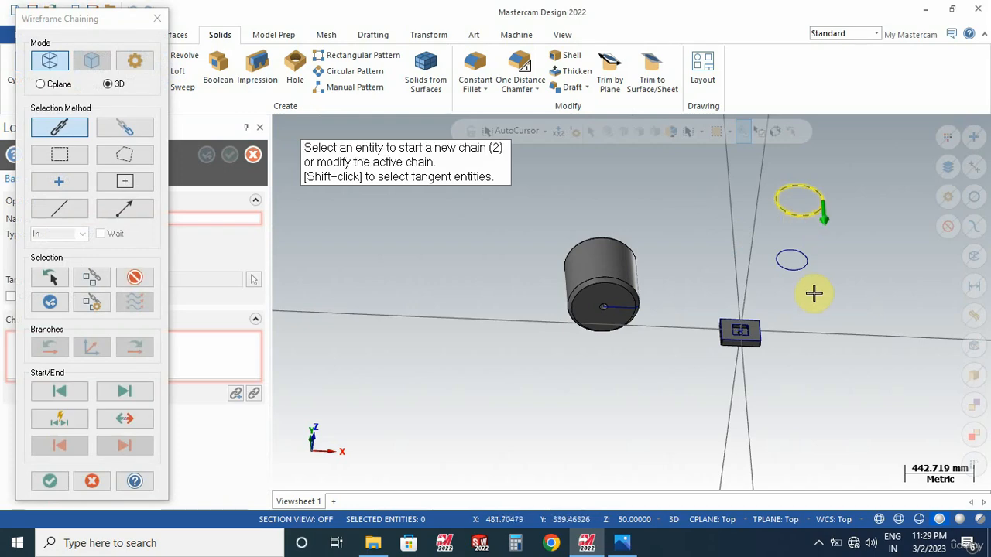
click(803, 267)
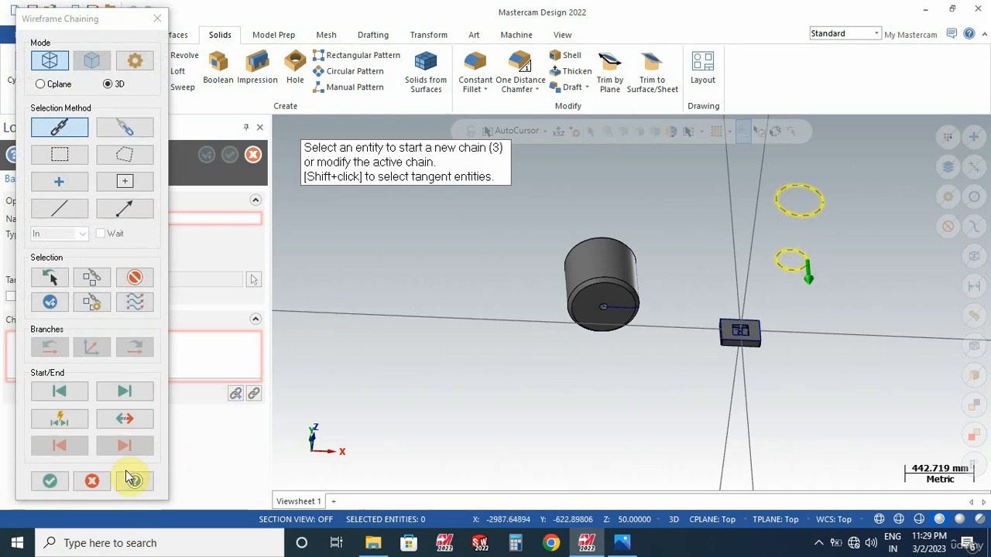
click(49, 481)
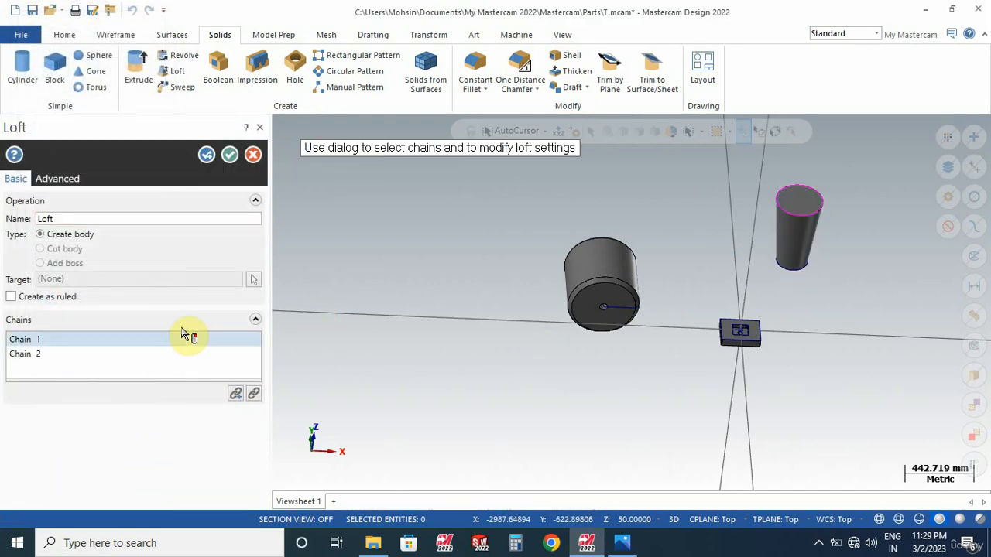
click(231, 154)
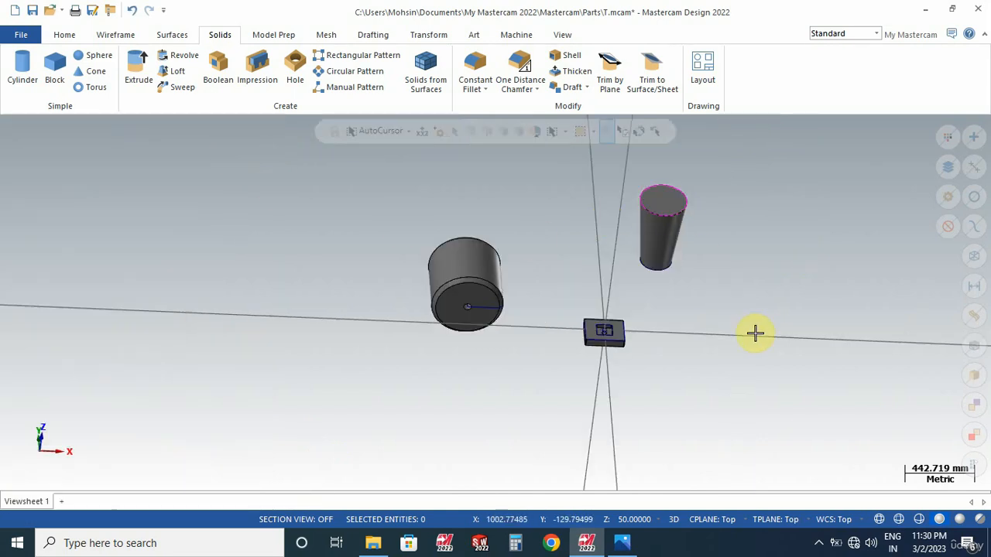
- Apply a 25 mm Constant Radius Fillet to the upper circular edge of the lofted body
middle_drag(759, 270, 732, 271)
scroll(658, 203, up, 4)
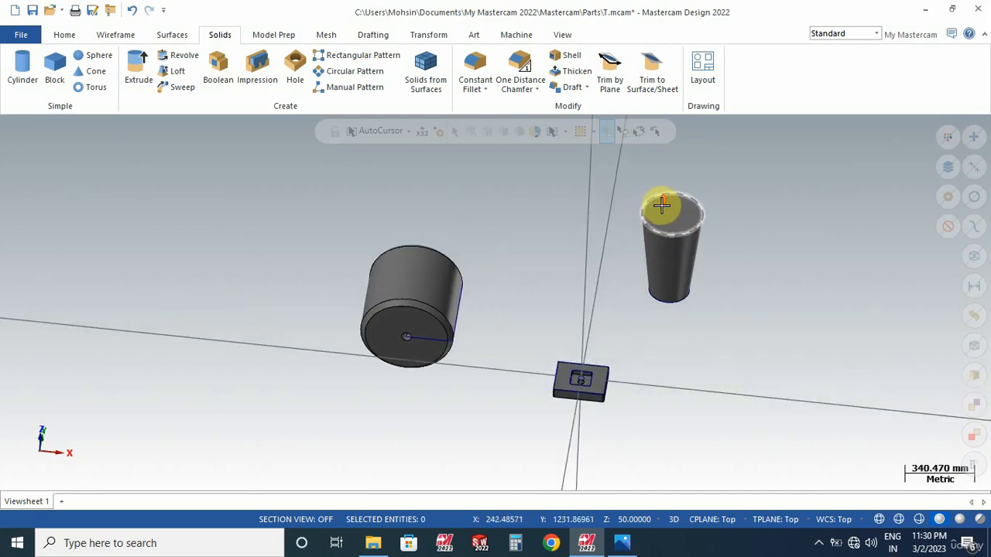
click(484, 71)
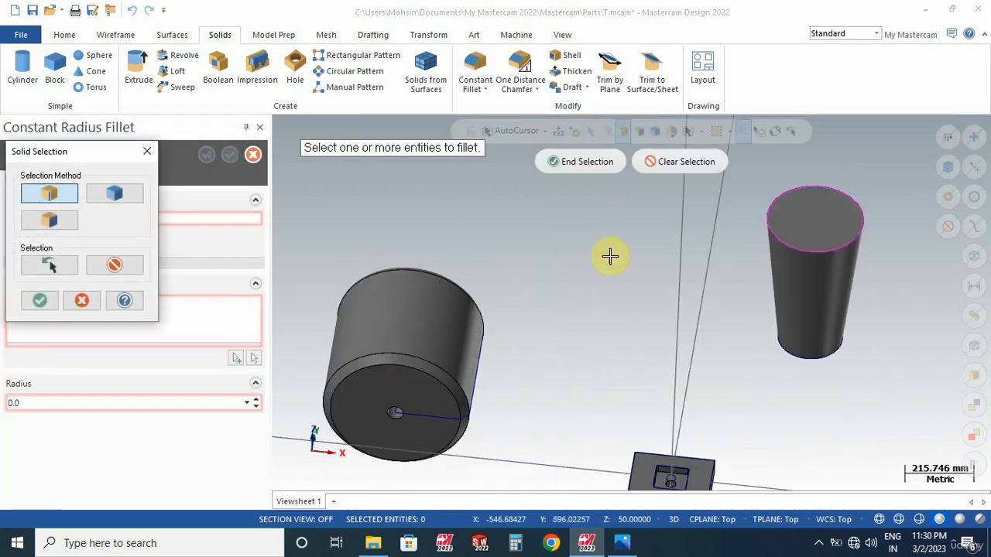
click(808, 257)
click(586, 162)
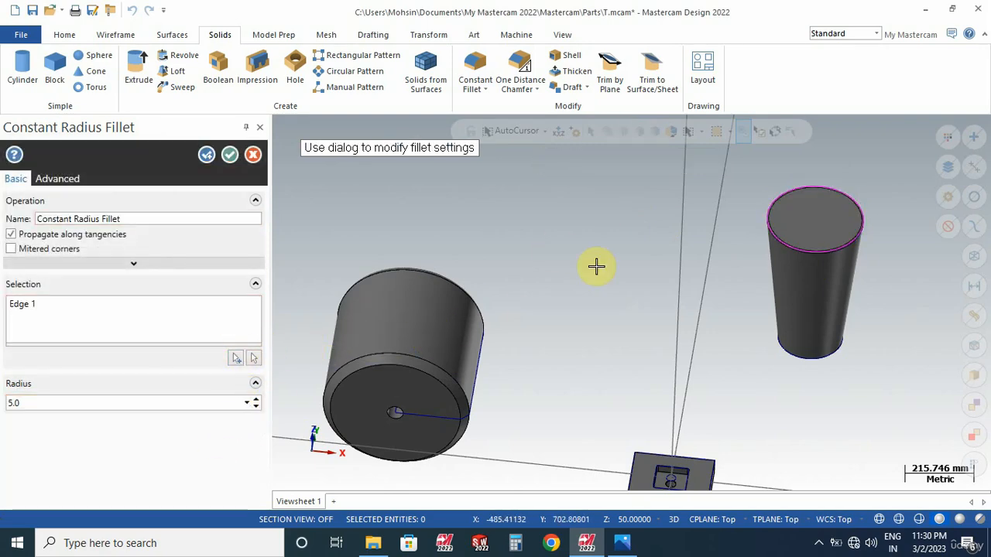
scroll(743, 264, up, 3)
double_click(45, 403)
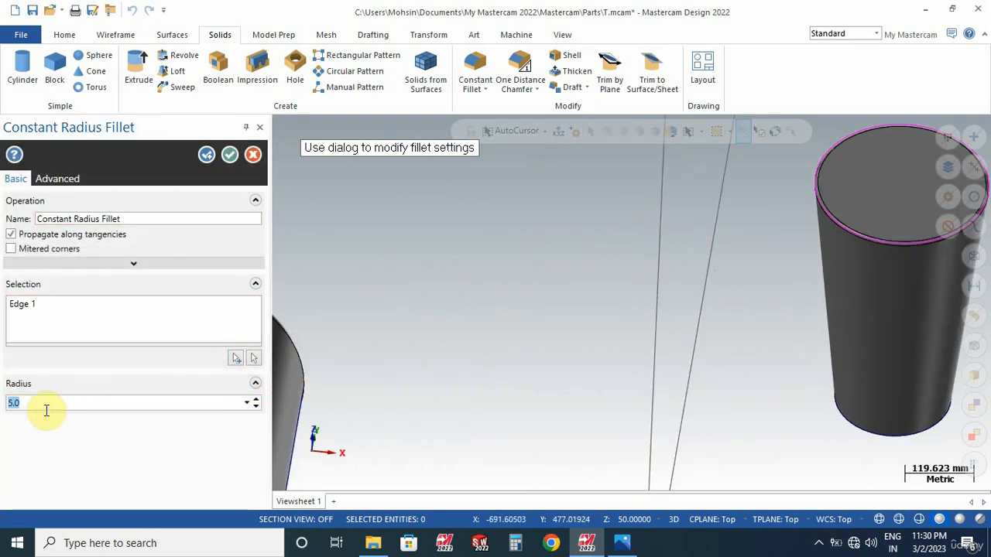
text(25)
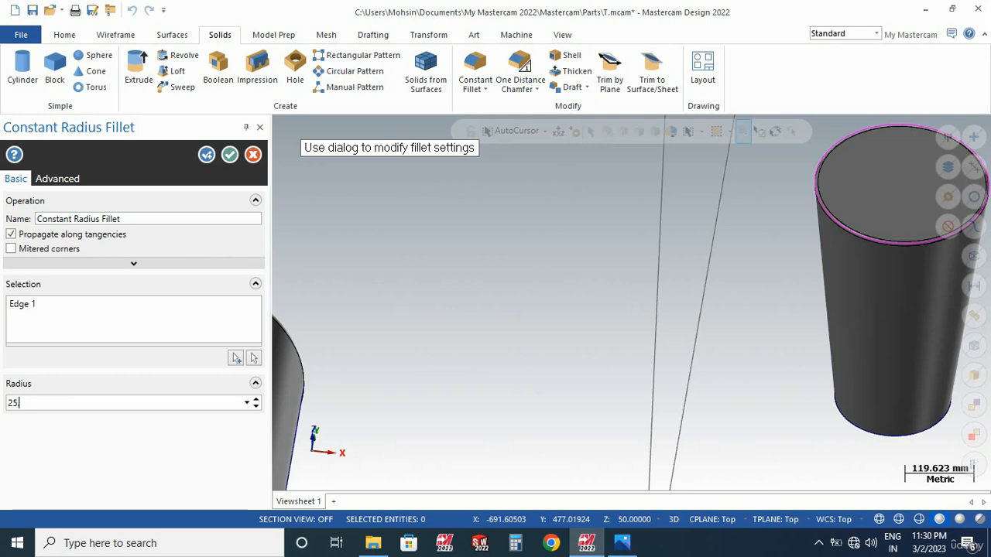
key(Return)
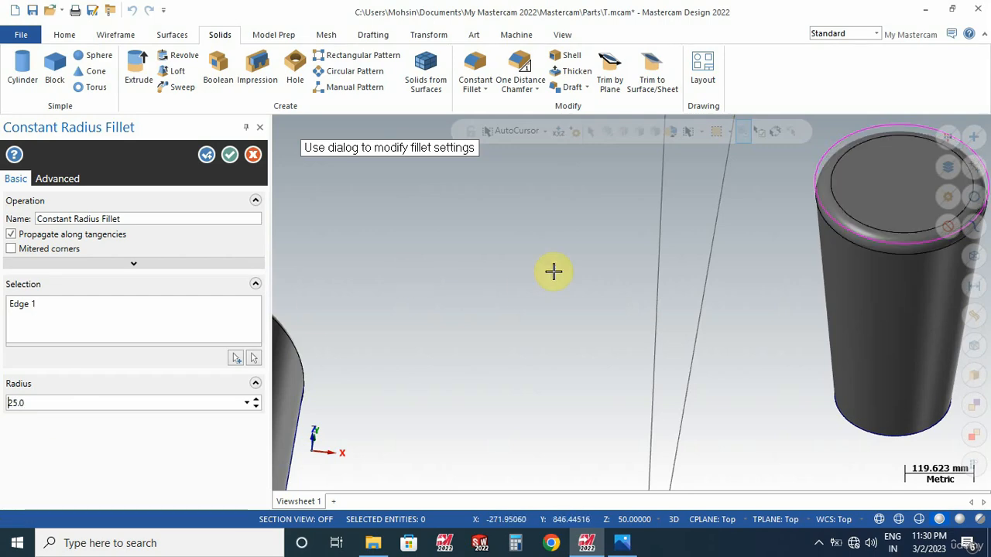
click(230, 154)
mouse_move(593, 294)
middle_down()
mouse_move(645, 204)
mouse_move(622, 312)
mouse_move(588, 305)
middle_up()
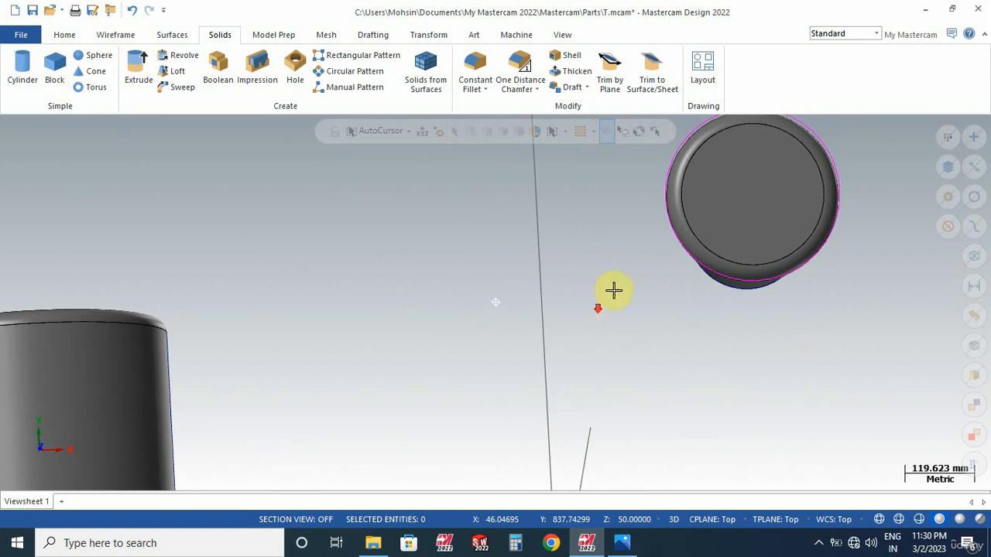
scroll(612, 290, down, 3)
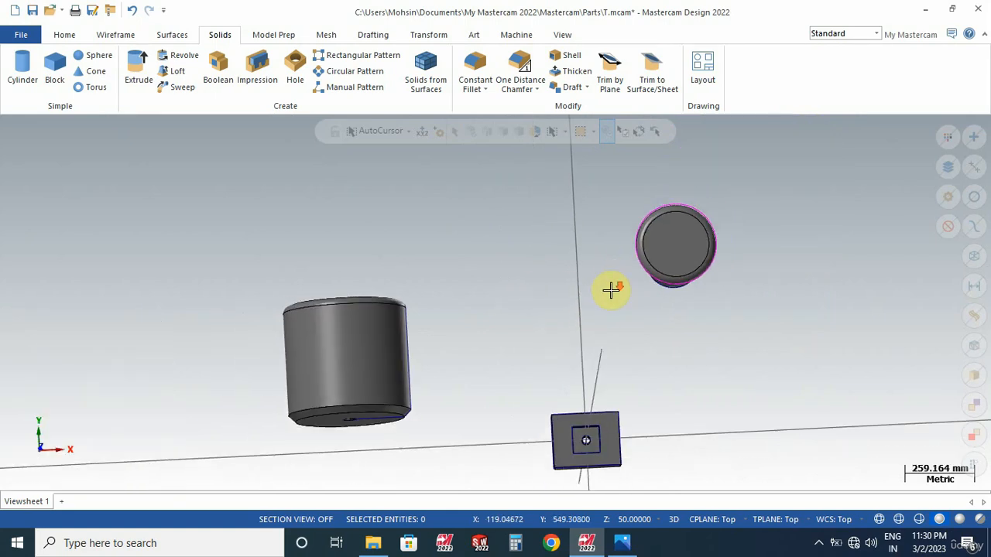